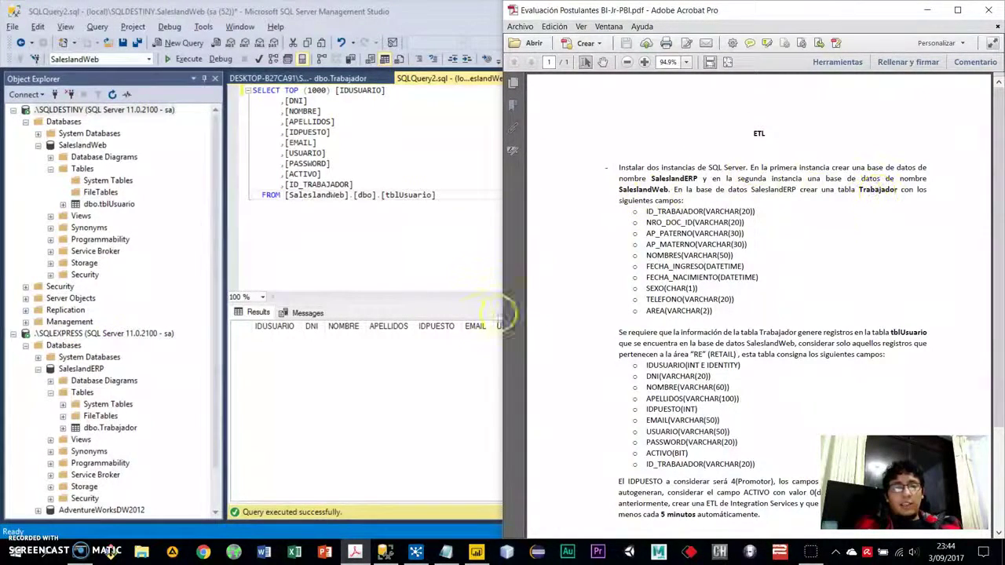
Examine the column list of the dbo.Trabajador table in SaleslandERP and view its stored rows.
{"action": "left_click", "coordinate": [63, 428]}
{"action": "left_click", "coordinate": [76, 439]}
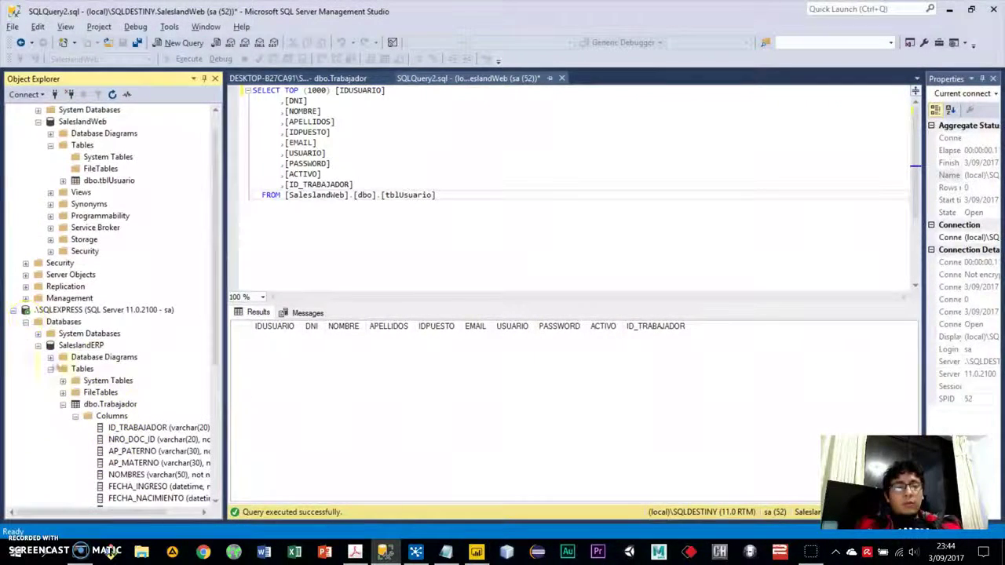
{"action": "left_click", "coordinate": [63, 404]}
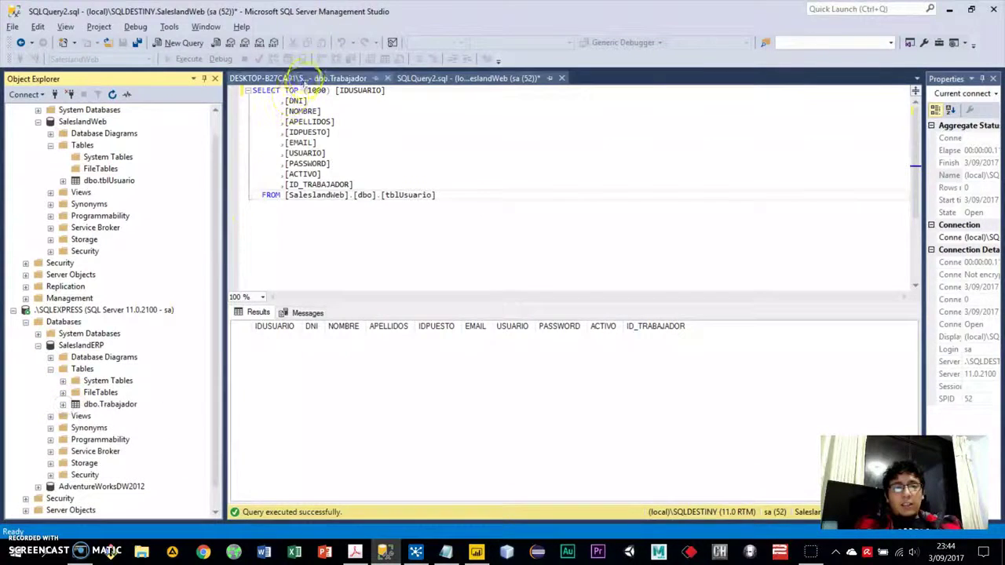
{"action": "left_click", "coordinate": [299, 79]}
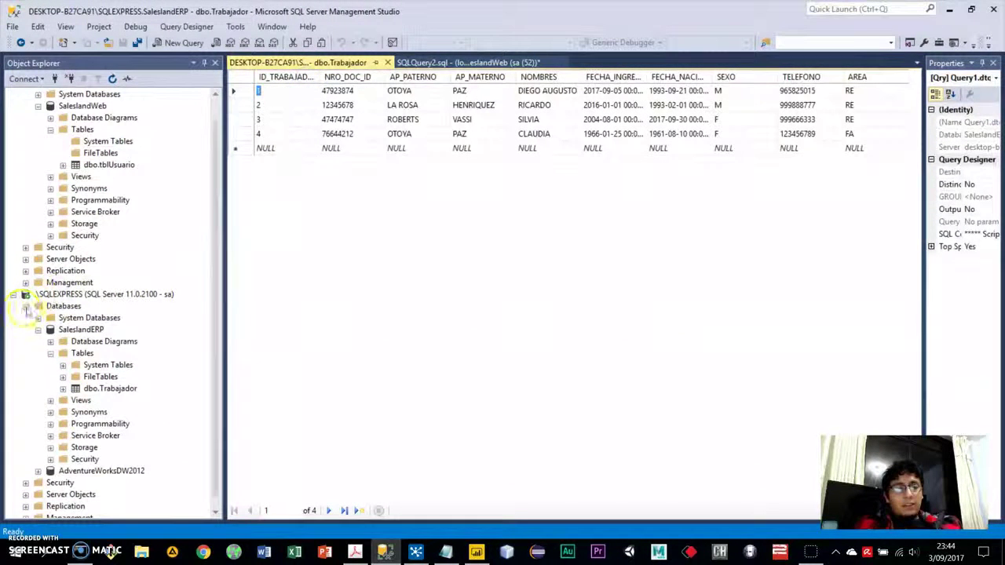
Locate the dbo.Trabajador table in SaleslandERP and the dbo.tblUsuario table in SaleslandWeb, checking them against the PDF assignment.
{"action": "left_click", "coordinate": [38, 328]}
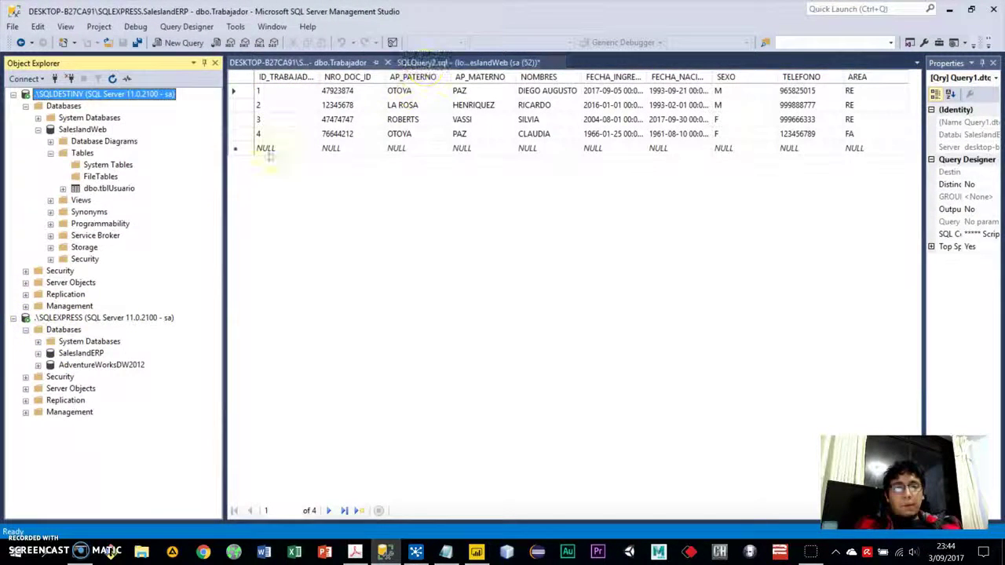
{"action": "left_click", "coordinate": [37, 353]}
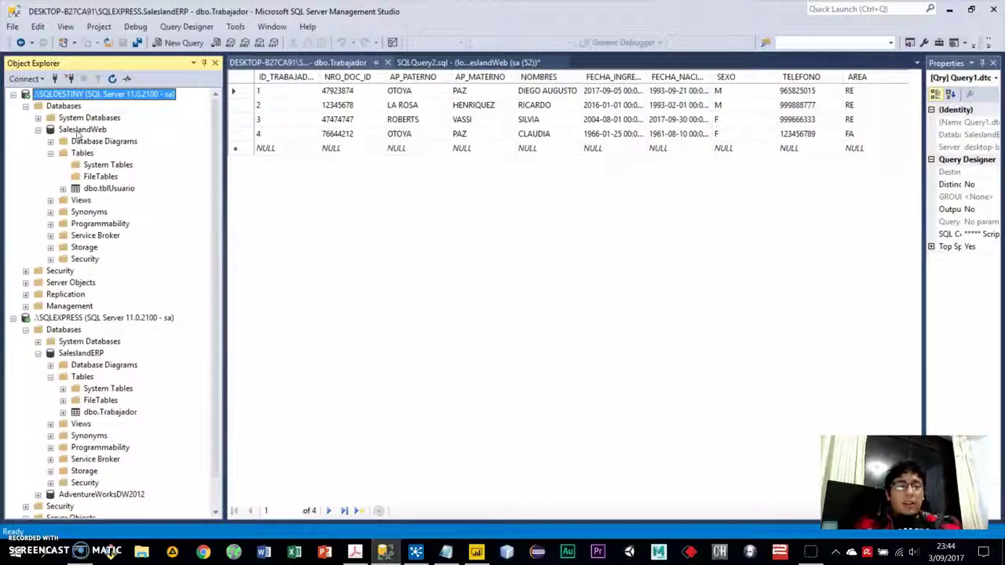
{"action": "left_click", "coordinate": [81, 130]}
{"action": "left_click", "coordinate": [109, 189]}
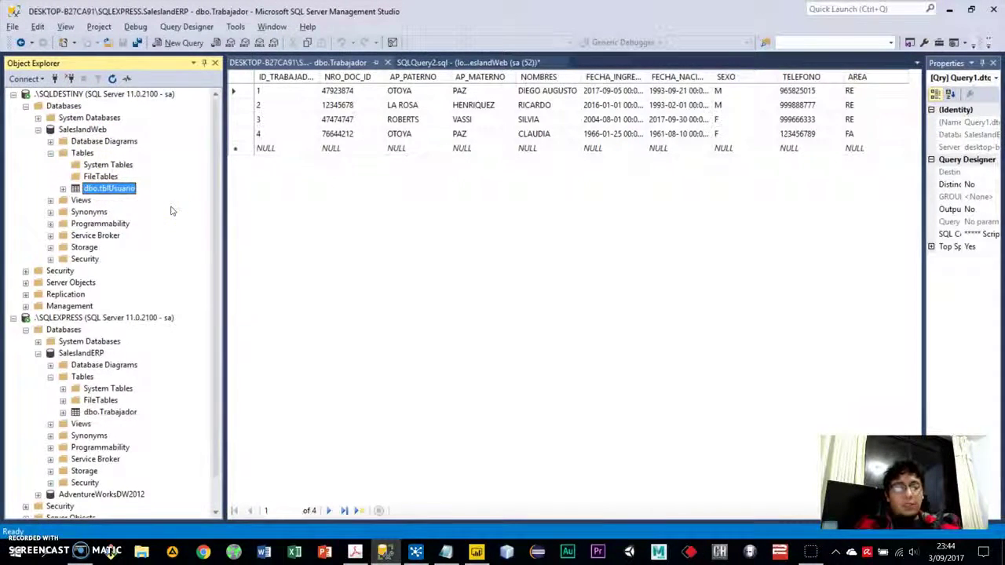
{"action": "key", "text": "alt+Tab"}
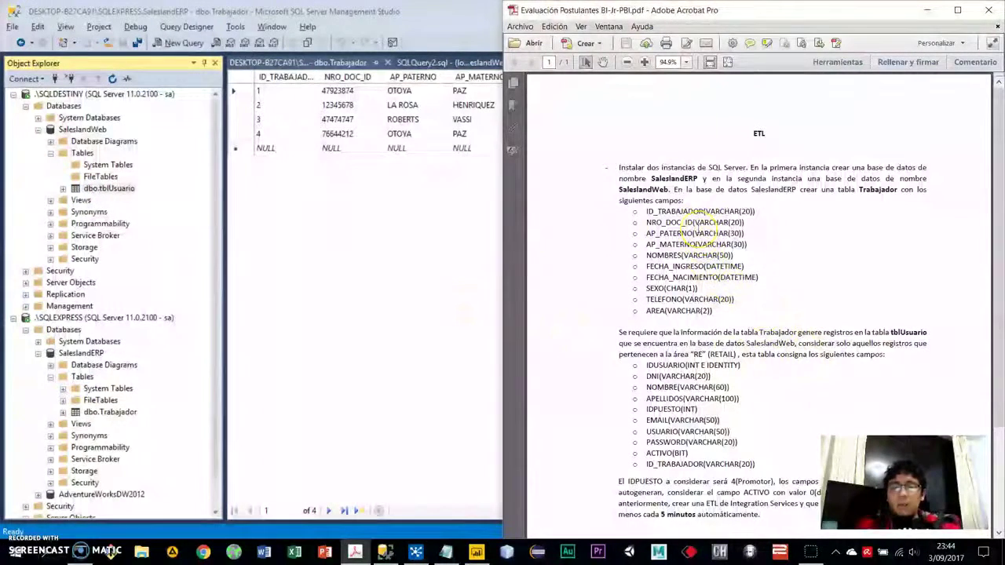
{"action": "left_click", "coordinate": [414, 235]}
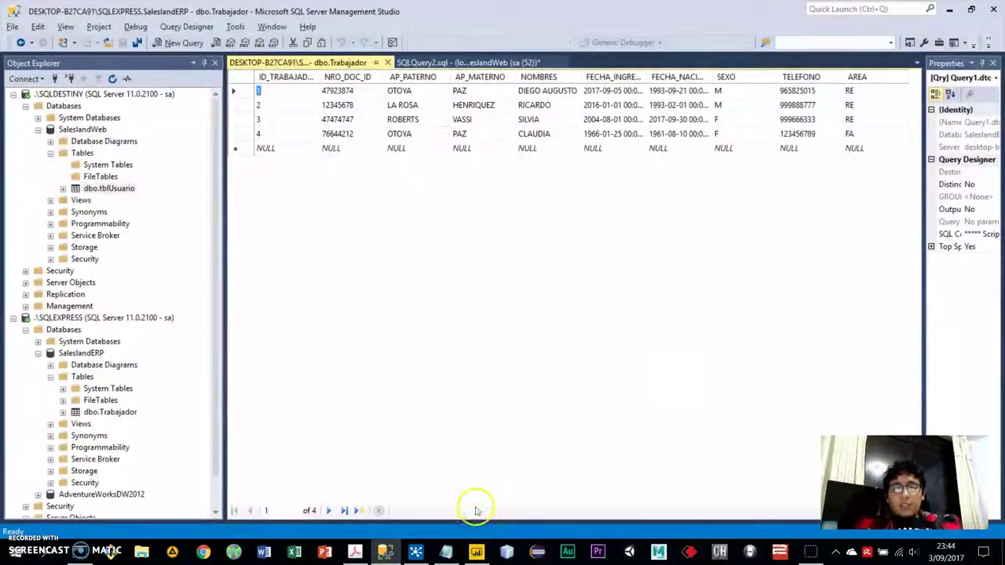
Switch to Spoon and look over the ETL transformation, including its UsuariosGuardados and Trabajador inputs.
{"action": "mouse_move", "coordinate": [422, 552]}
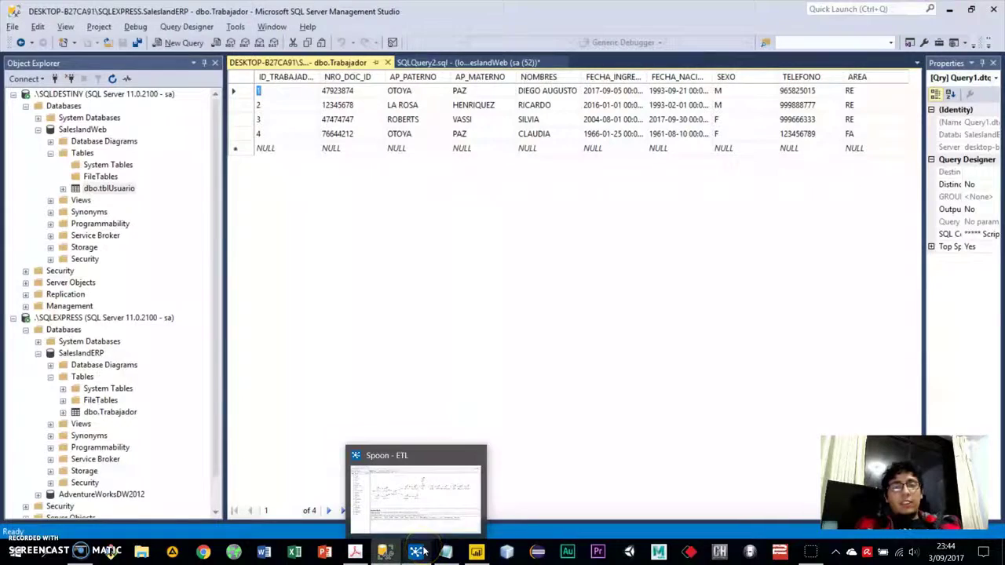
{"action": "left_click", "coordinate": [422, 552]}
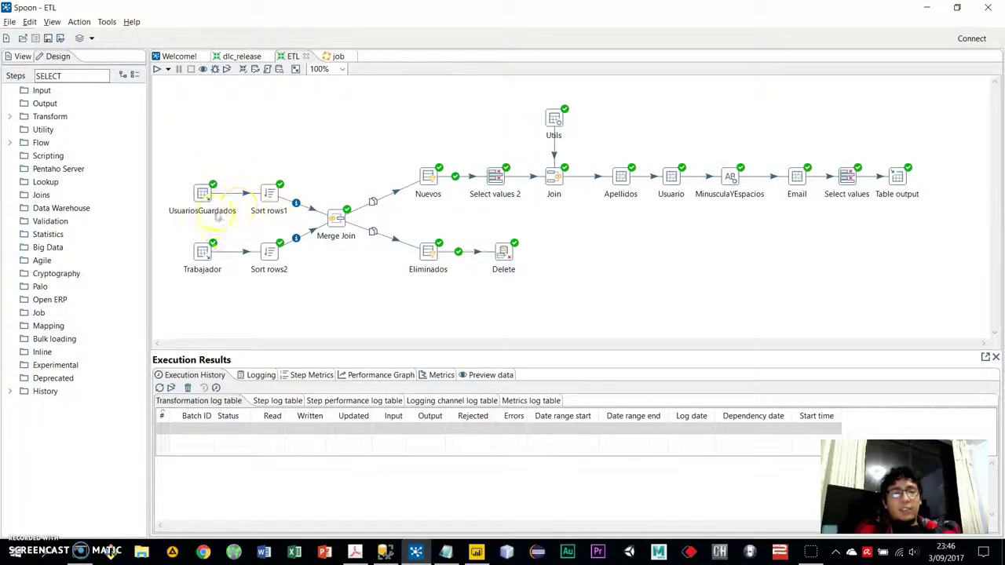
{"action": "left_click", "coordinate": [201, 258]}
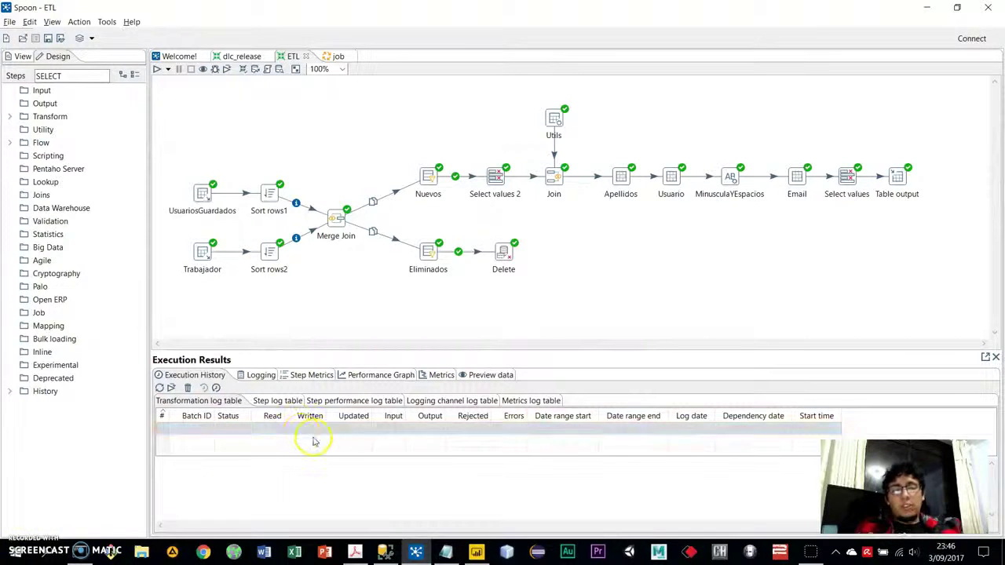
Switch to the PDF assignment and review the paragraph on the IDPUESTO, autogenerated and ACTIVO field rules.
{"action": "left_click", "coordinate": [355, 552]}
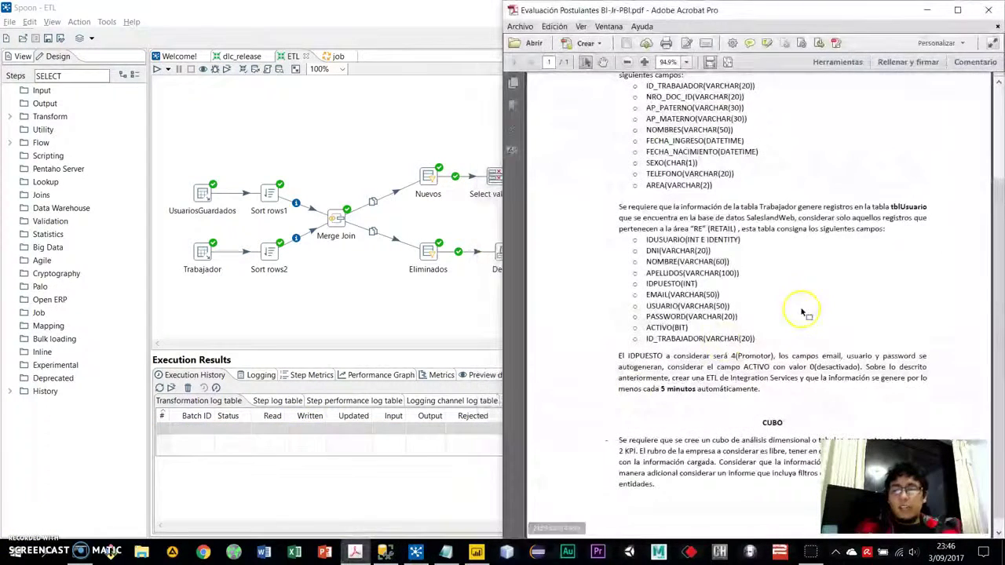
{"action": "left_click_drag", "start_coordinate": [712, 356], "coordinate": [812, 375]}
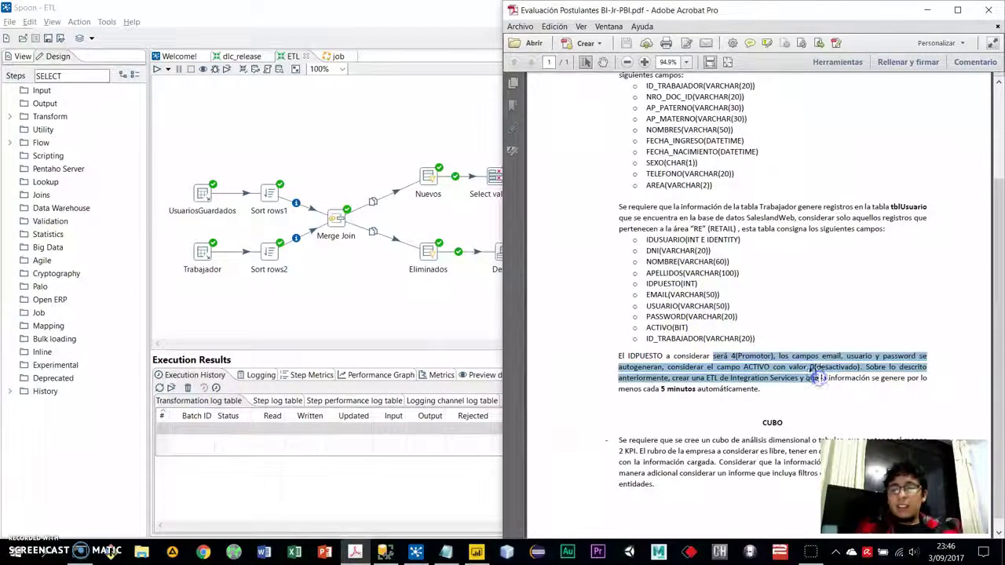
{"action": "left_click", "coordinate": [809, 367]}
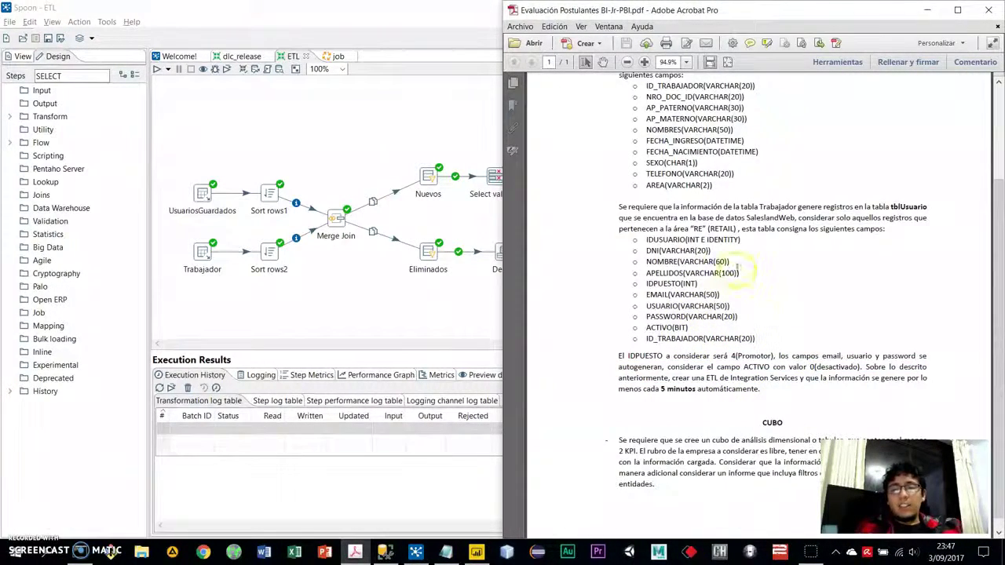
Review the Trabajador field list in the PDF, including the data type of NRO_DOC_ID.
{"action": "scroll", "coordinate": [740, 304], "scroll_direction": "up", "scroll_amount": 3}
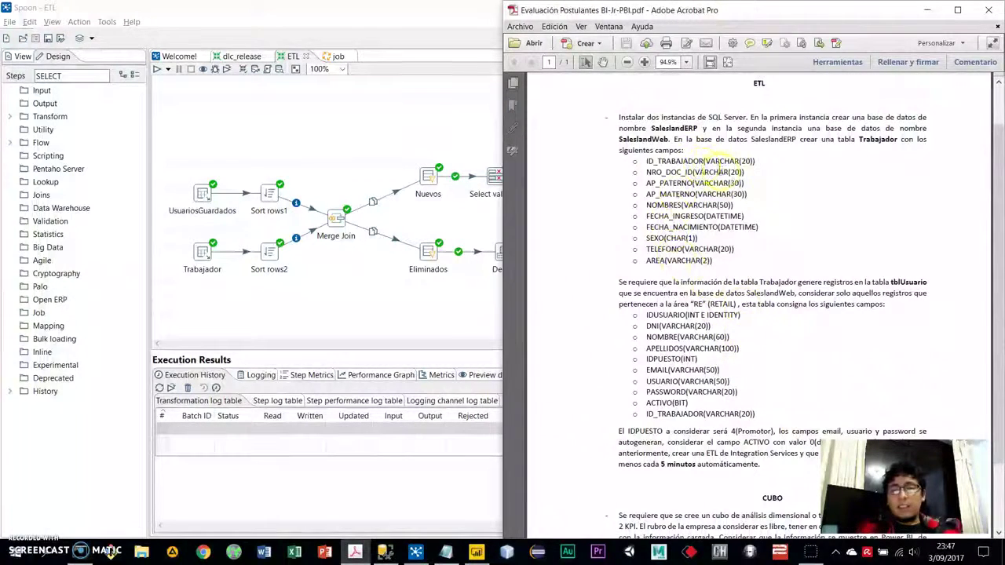
{"action": "left_click_drag", "start_coordinate": [721, 172], "coordinate": [752, 228]}
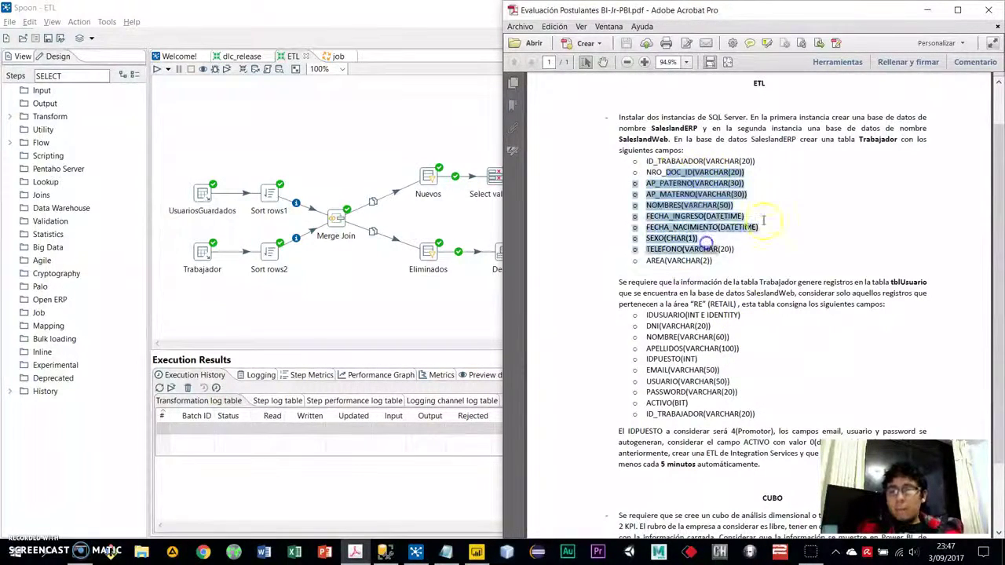
{"action": "left_click", "coordinate": [777, 222]}
{"action": "left_click_drag", "start_coordinate": [694, 172], "coordinate": [738, 171]}
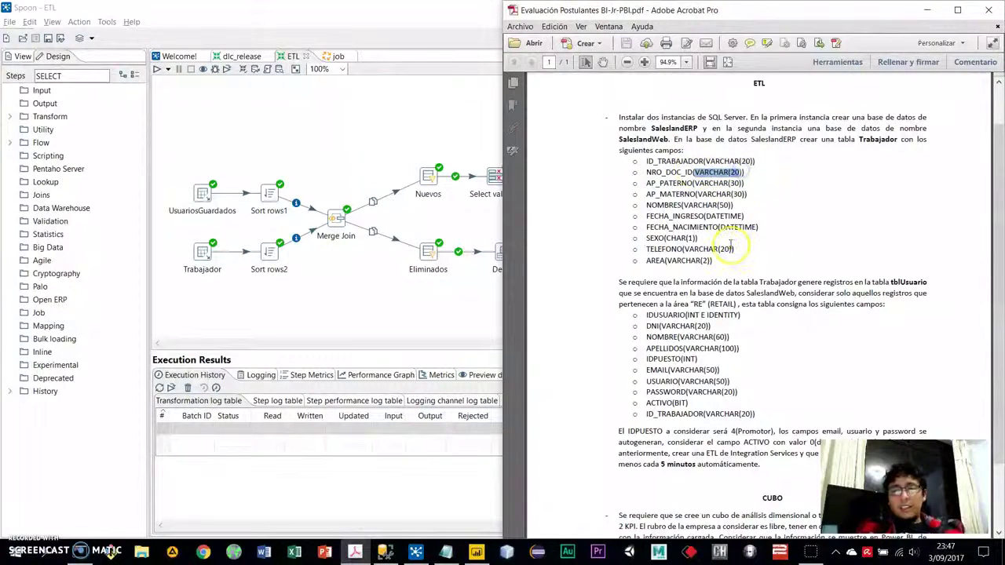
Compare the APELLIDOS field of tblUsuario with the AP_PATERNO and AP_MATERNO fields of Trabajador in the PDF.
{"action": "left_click_drag", "start_coordinate": [689, 348], "coordinate": [738, 349]}
{"action": "left_click", "coordinate": [759, 351]}
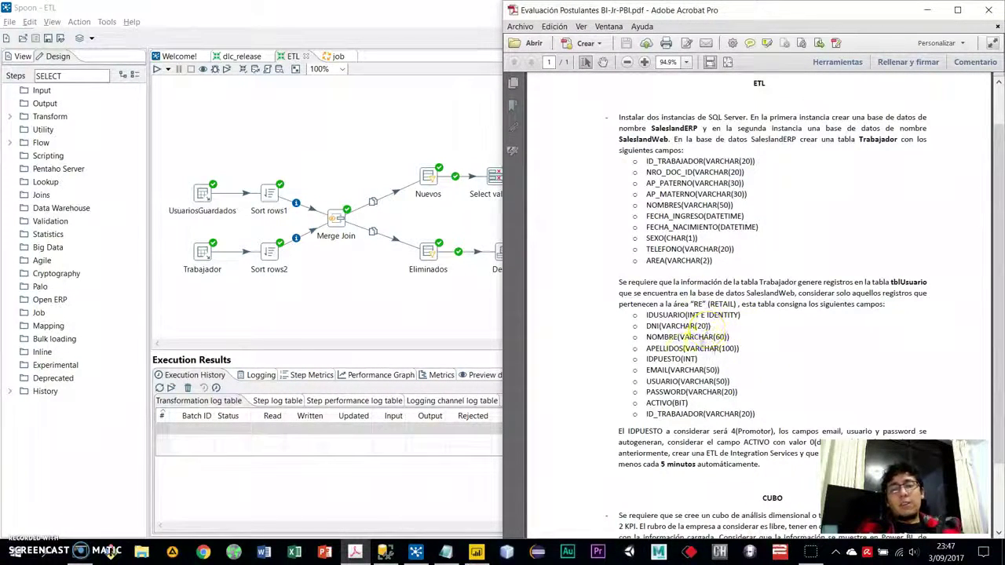
{"action": "left_click_drag", "start_coordinate": [660, 349], "coordinate": [718, 350]}
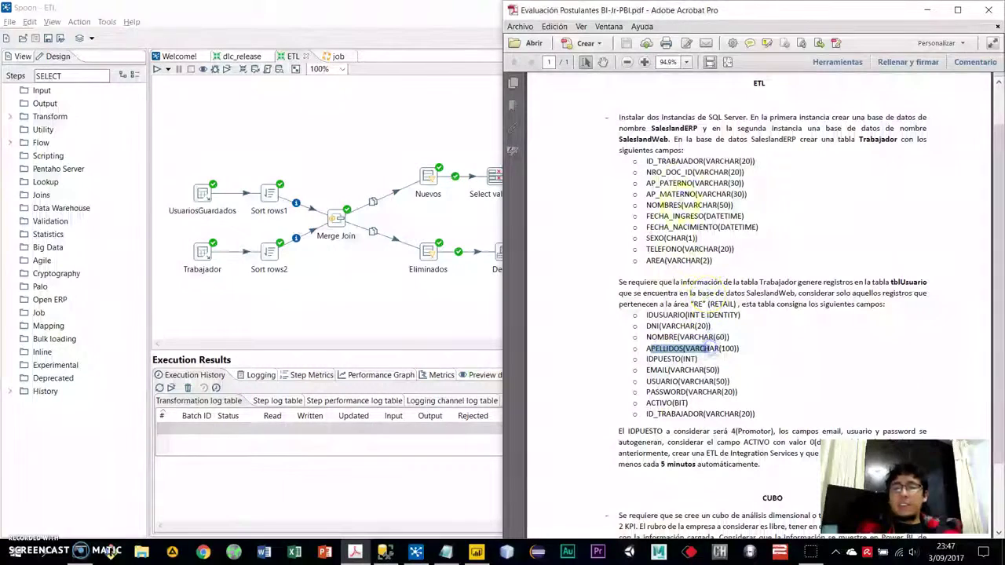
{"action": "left_click", "coordinate": [677, 183]}
{"action": "left_click_drag", "start_coordinate": [645, 183], "coordinate": [721, 183]}
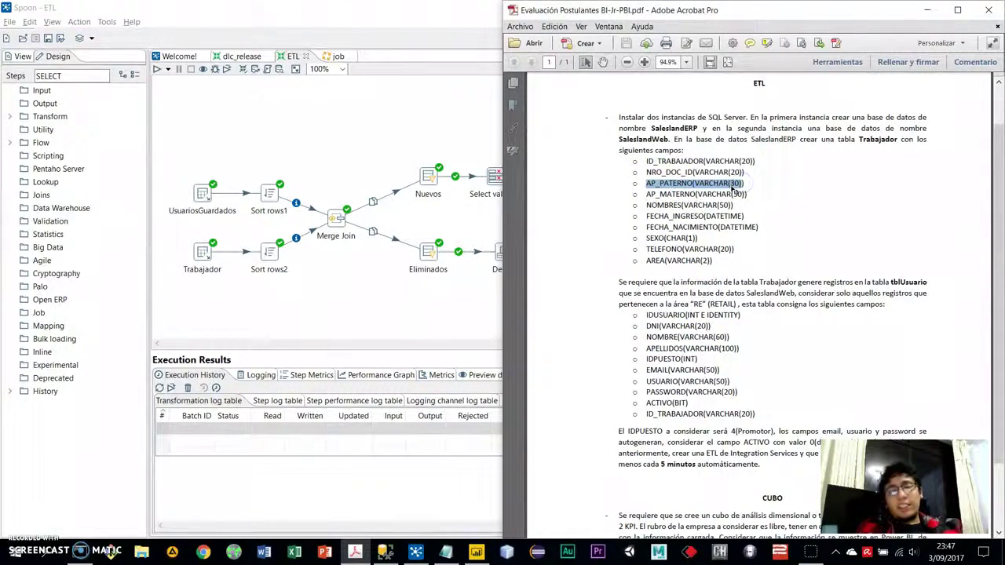
{"action": "left_click_drag", "start_coordinate": [654, 194], "coordinate": [720, 195]}
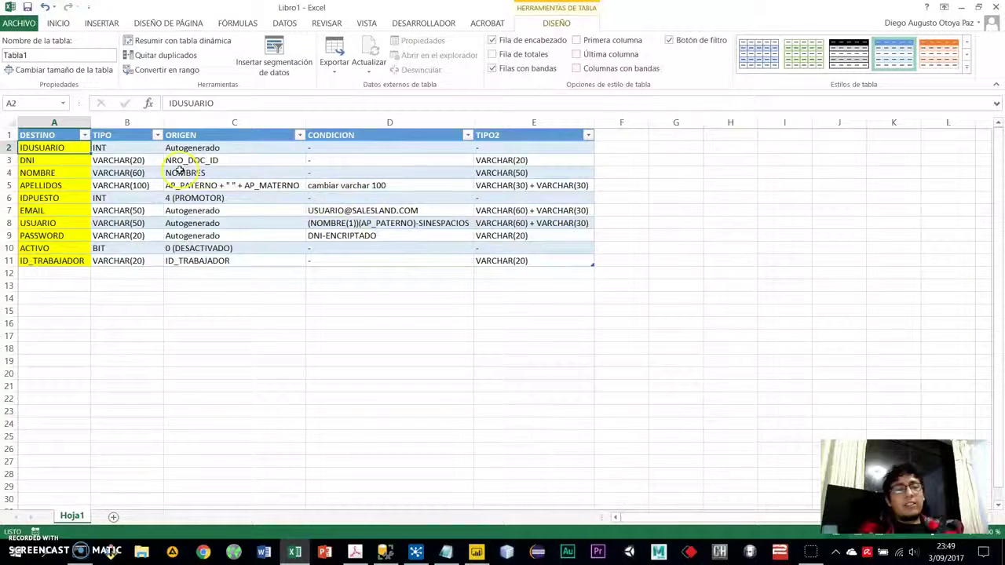
Review the DESTINO, ORIGEN and CONDICION columns of the field mapping table in the Excel workbook.
{"action": "left_click_drag", "start_coordinate": [55, 261], "coordinate": [51, 138]}
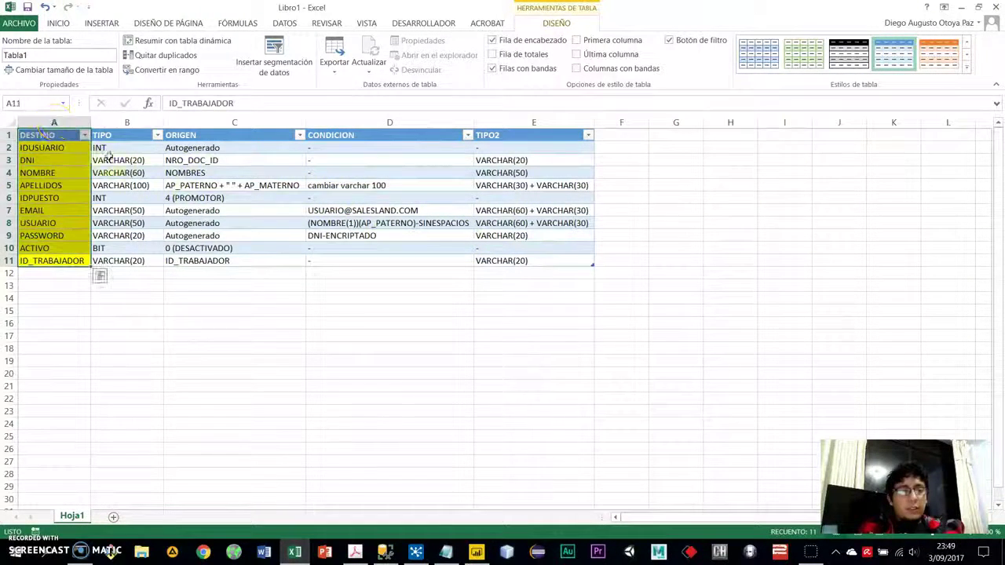
{"action": "left_click_drag", "start_coordinate": [231, 261], "coordinate": [226, 135]}
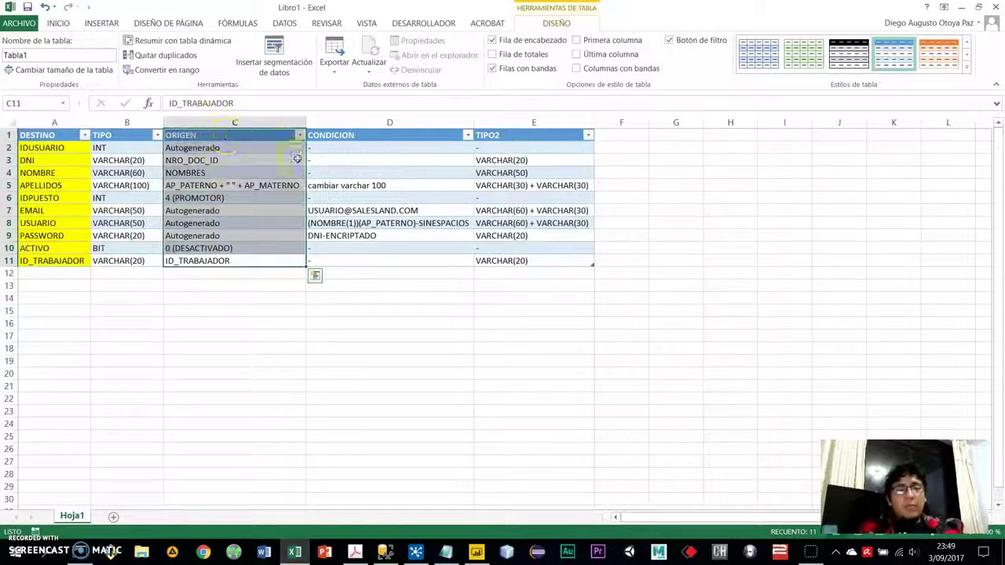
{"action": "left_click_drag", "start_coordinate": [339, 185], "coordinate": [369, 233]}
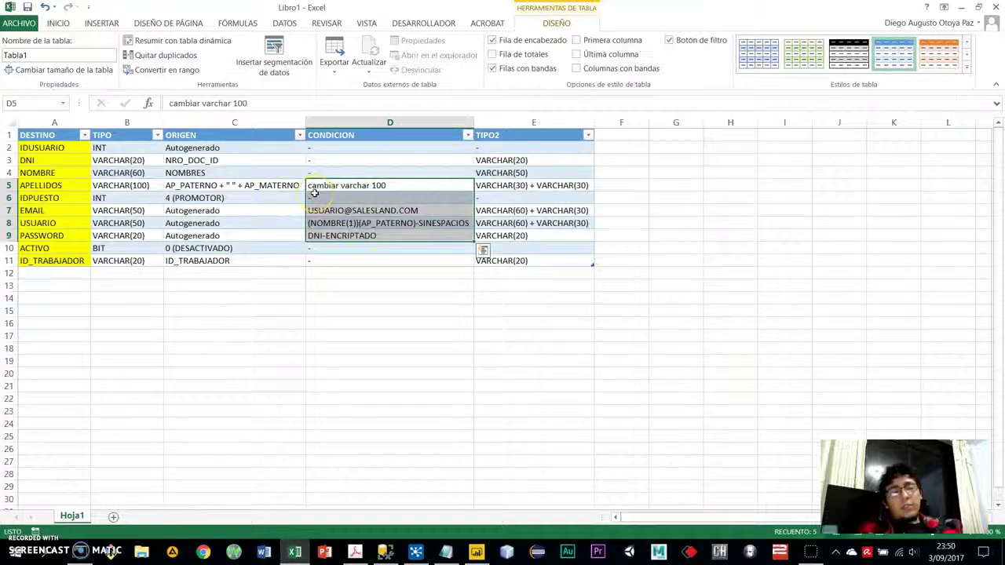
{"action": "left_click_drag", "start_coordinate": [61, 182], "coordinate": [68, 218]}
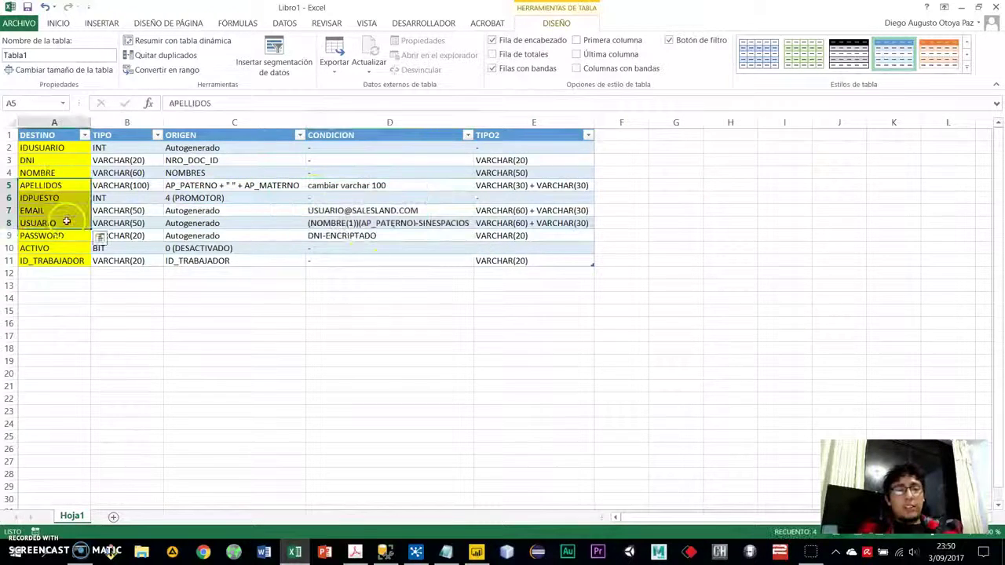
{"action": "left_click", "coordinate": [101, 197]}
Examine the APELLIDOS row's origin, source type and condition in the mapping table, plus the list of destination fields.
{"action": "left_click_drag", "start_coordinate": [48, 184], "coordinate": [376, 185]}
{"action": "left_click", "coordinate": [192, 185]}
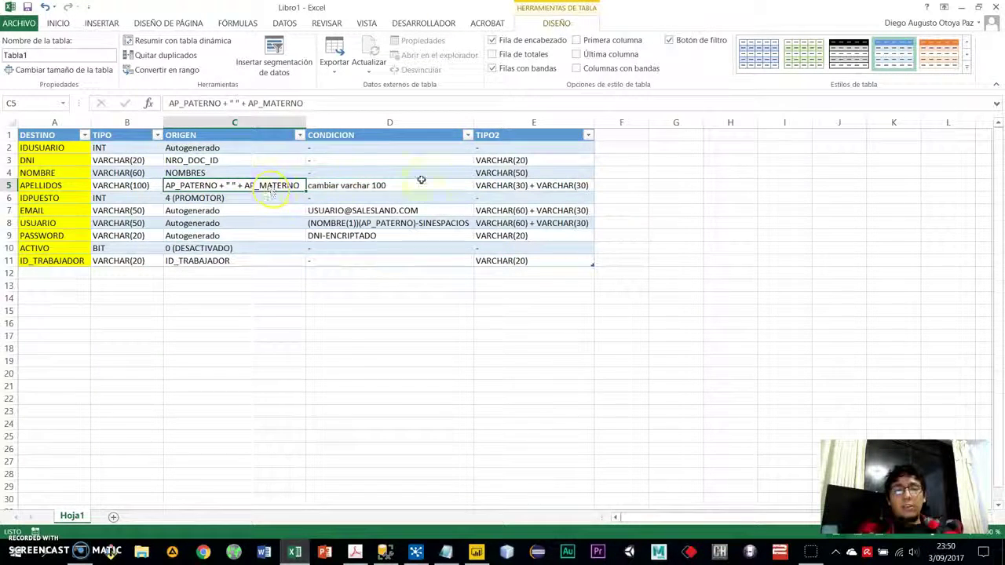
{"action": "left_click", "coordinate": [501, 187]}
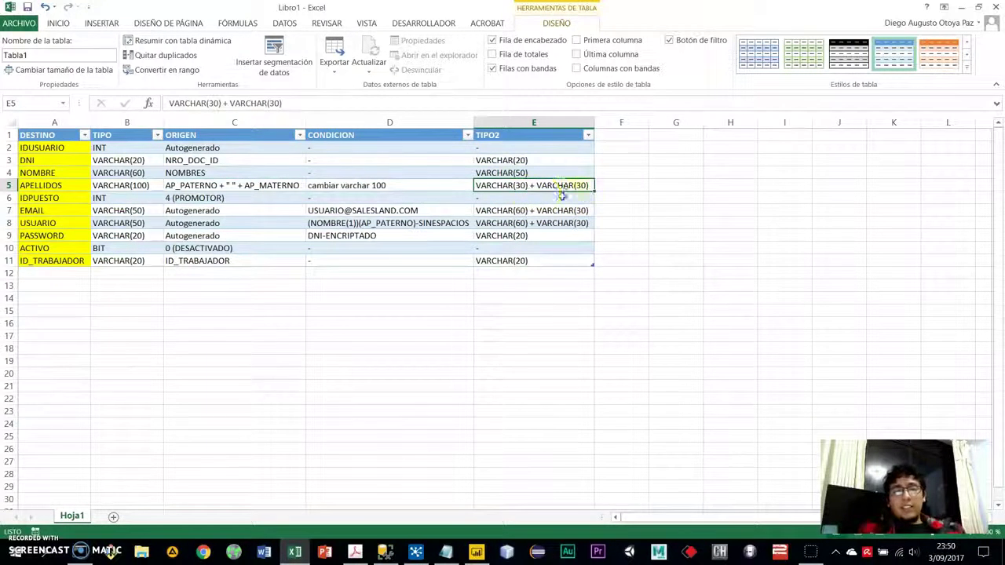
{"action": "key", "text": "Home"}
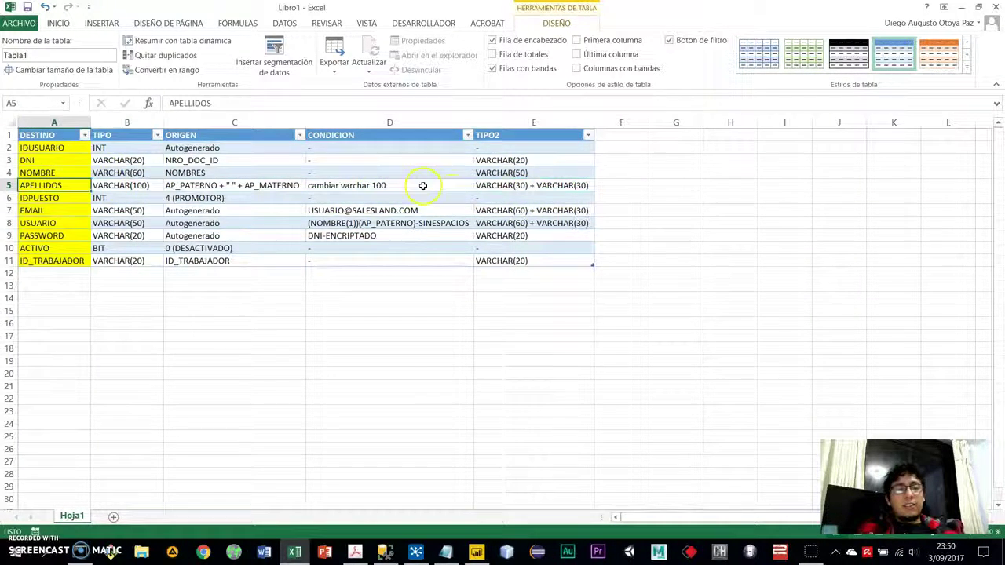
{"action": "left_click", "coordinate": [401, 188]}
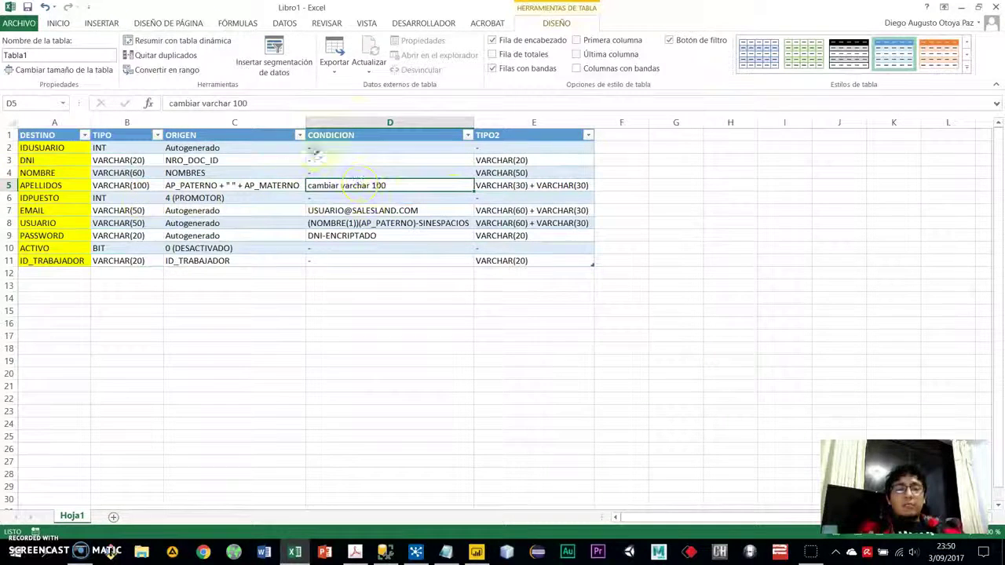
{"action": "left_click", "coordinate": [64, 147]}
{"action": "left_click_drag", "start_coordinate": [65, 147], "coordinate": [67, 260]}
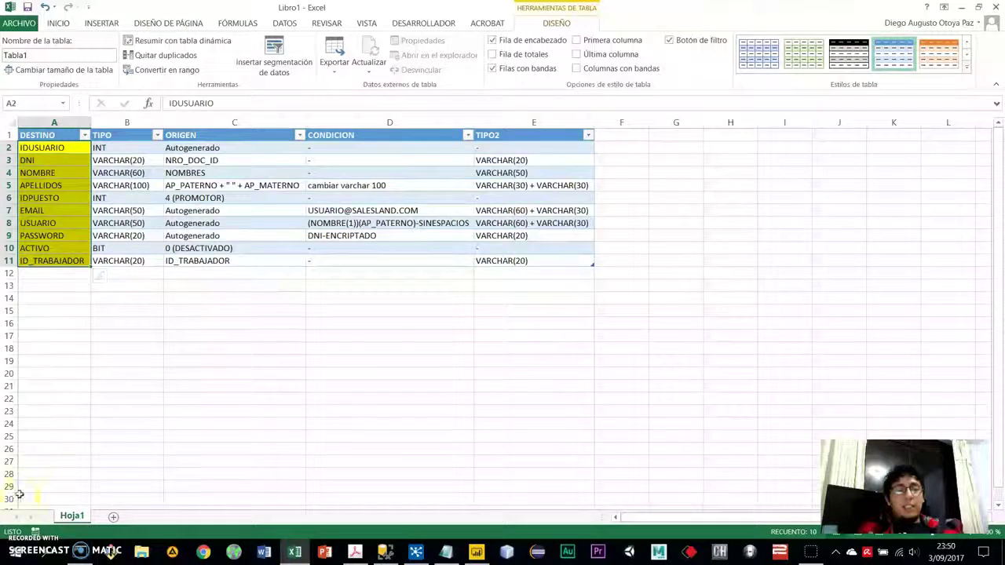
Switch to Spoon, open the Trabajador table input and examine its selected fields and AREA = 'RE' filter.
{"action": "key", "text": "alt+Tab"}
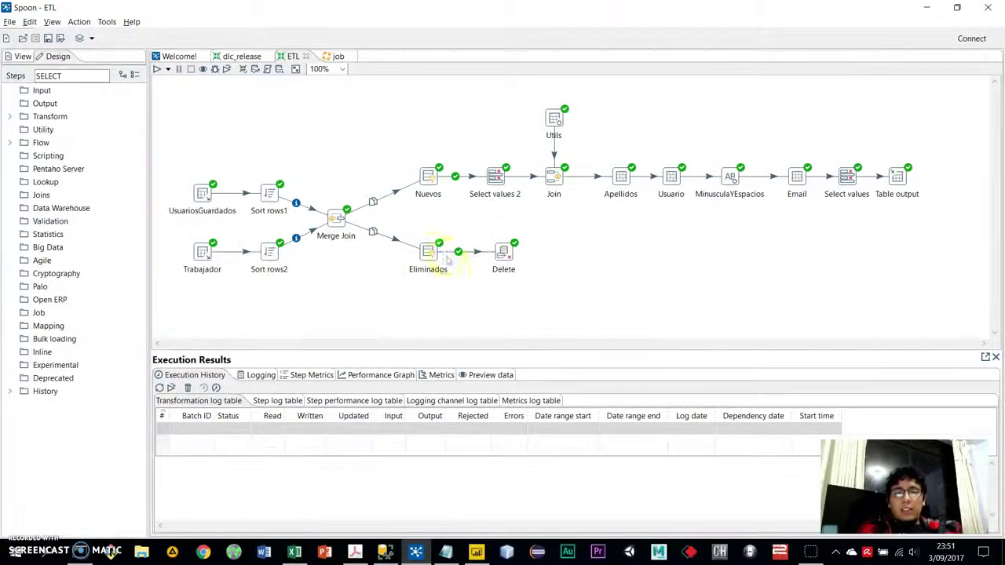
{"action": "left_click", "coordinate": [203, 254]}
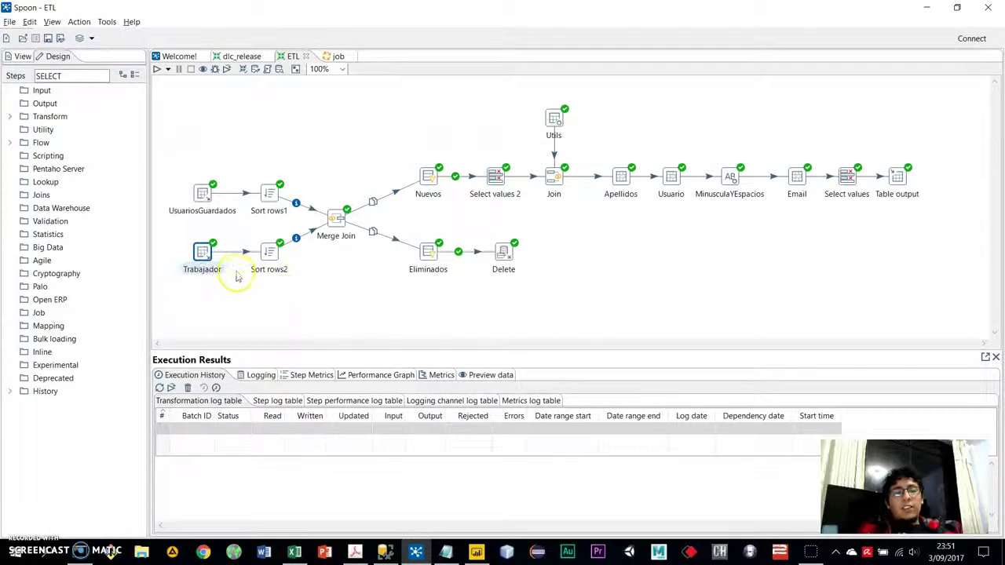
{"action": "double_click", "coordinate": [203, 253]}
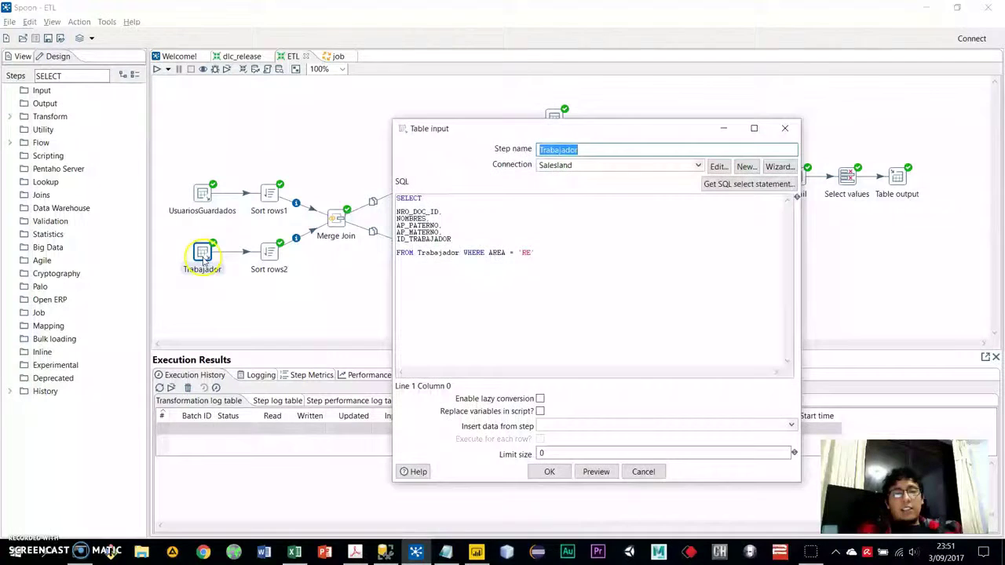
{"action": "left_click_drag", "start_coordinate": [454, 238], "coordinate": [397, 210]}
{"action": "left_click", "coordinate": [473, 222]}
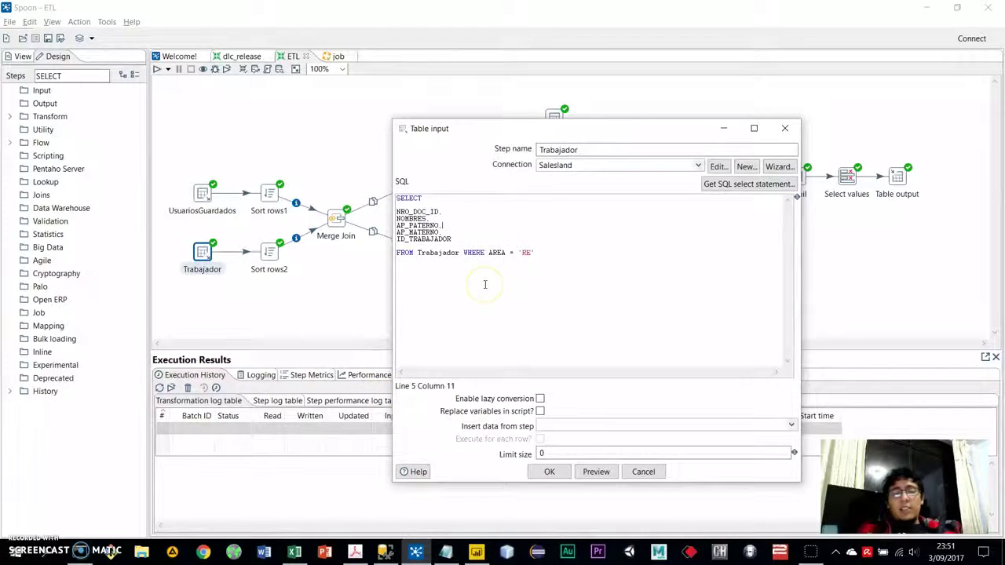
{"action": "left_click_drag", "start_coordinate": [488, 253], "coordinate": [554, 253]}
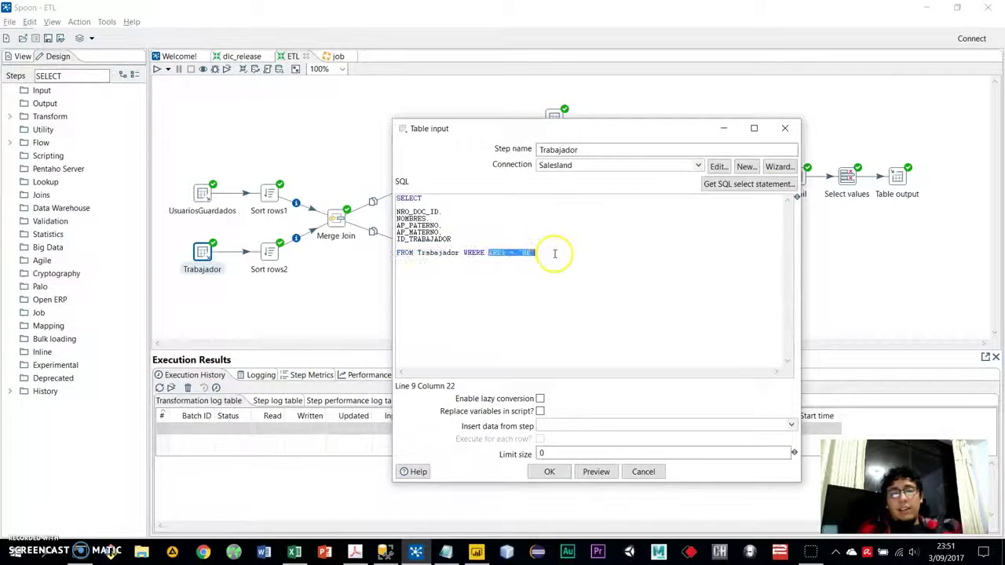
Switch to the assignment PDF, review the Trabajador and tblUsuario requirements, and return to Spoon.
{"action": "left_click", "coordinate": [355, 552]}
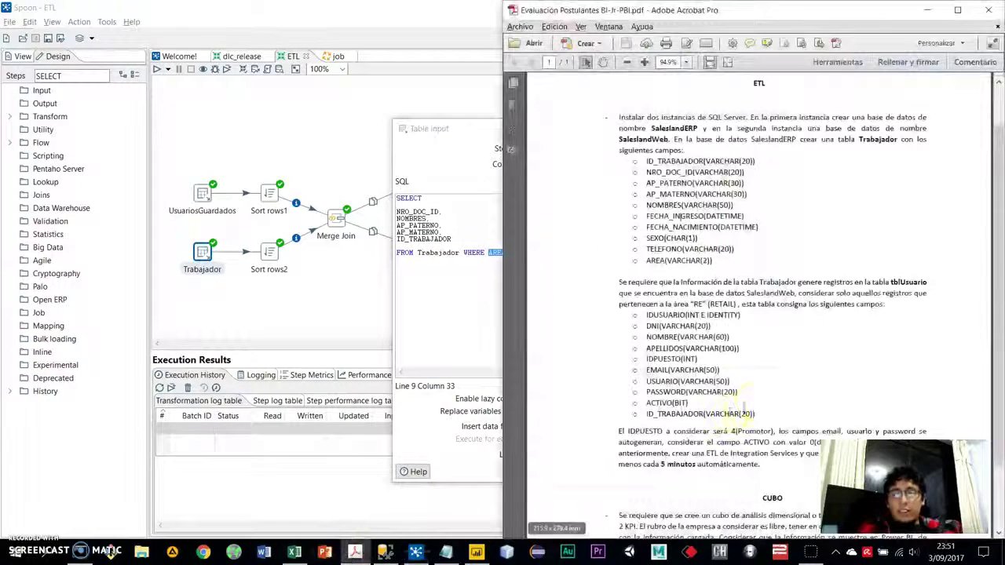
{"action": "scroll", "coordinate": [730, 413], "scroll_direction": "down", "scroll_amount": 1}
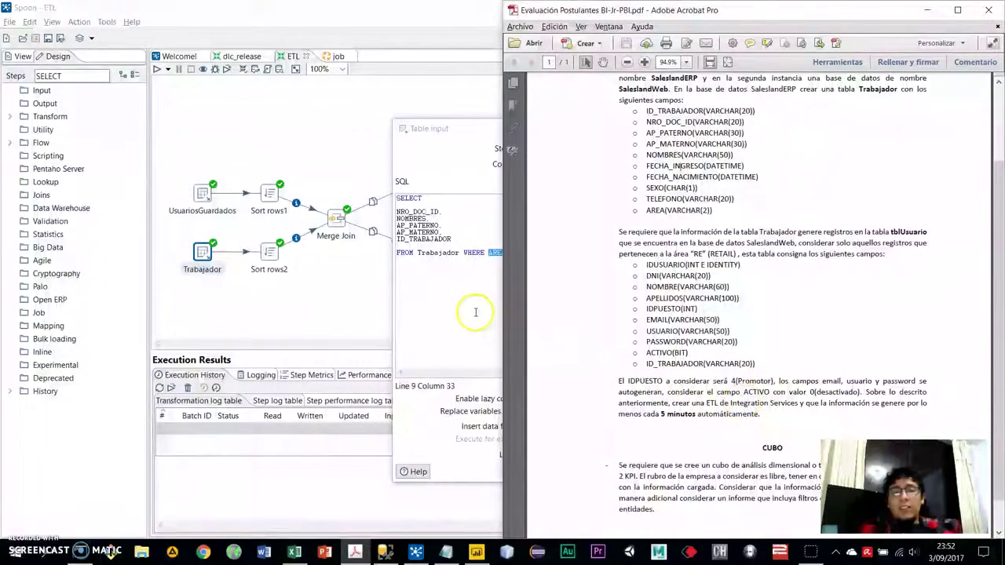
{"action": "scroll", "coordinate": [860, 154], "scroll_direction": "up", "scroll_amount": 1}
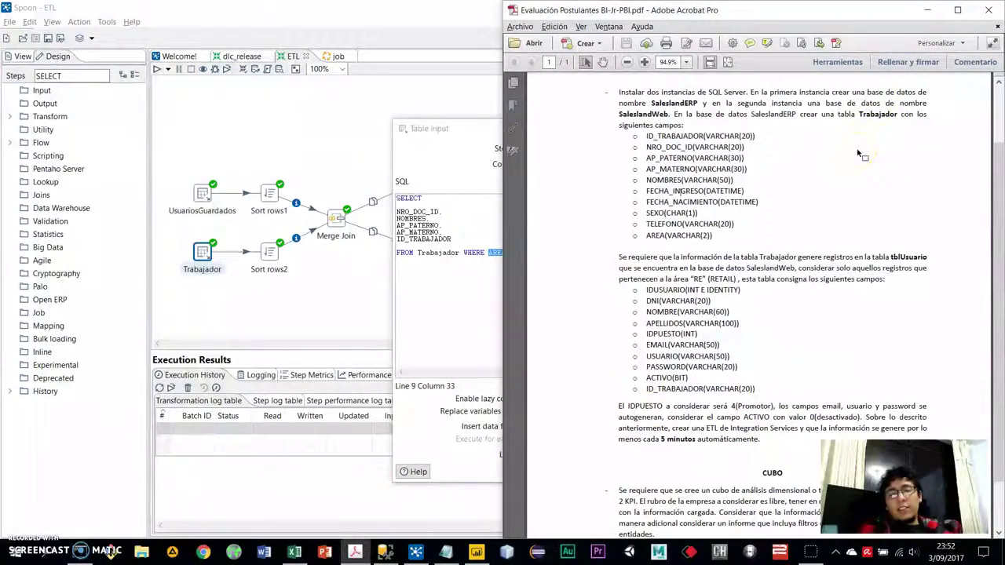
{"action": "left_click", "coordinate": [927, 10]}
Examine the full SQL query of the Trabajador table input, including its selected fields and AREA filter.
{"action": "left_click_drag", "start_coordinate": [545, 264], "coordinate": [399, 180]}
{"action": "left_click", "coordinate": [558, 264]}
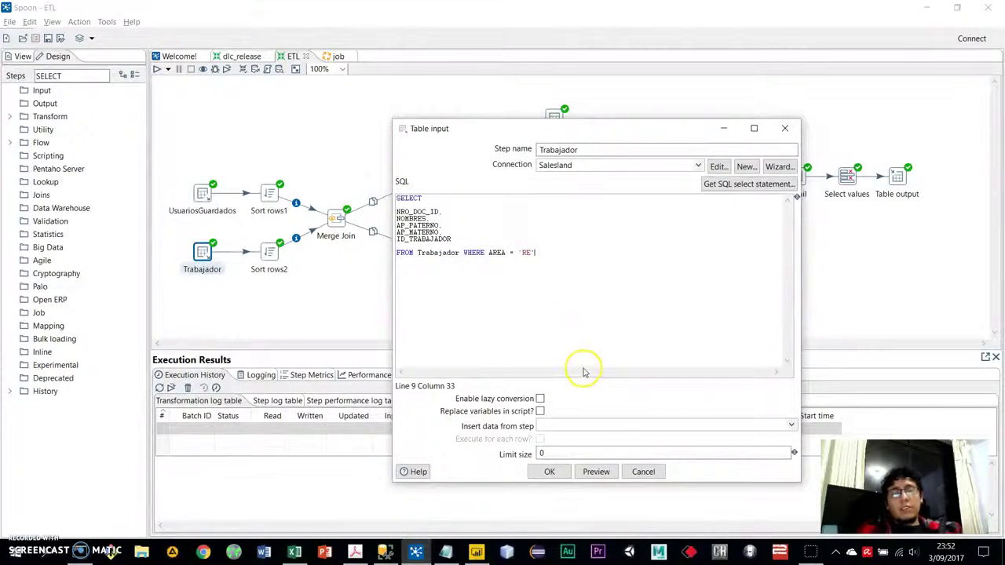
{"action": "left_click", "coordinate": [553, 473]}
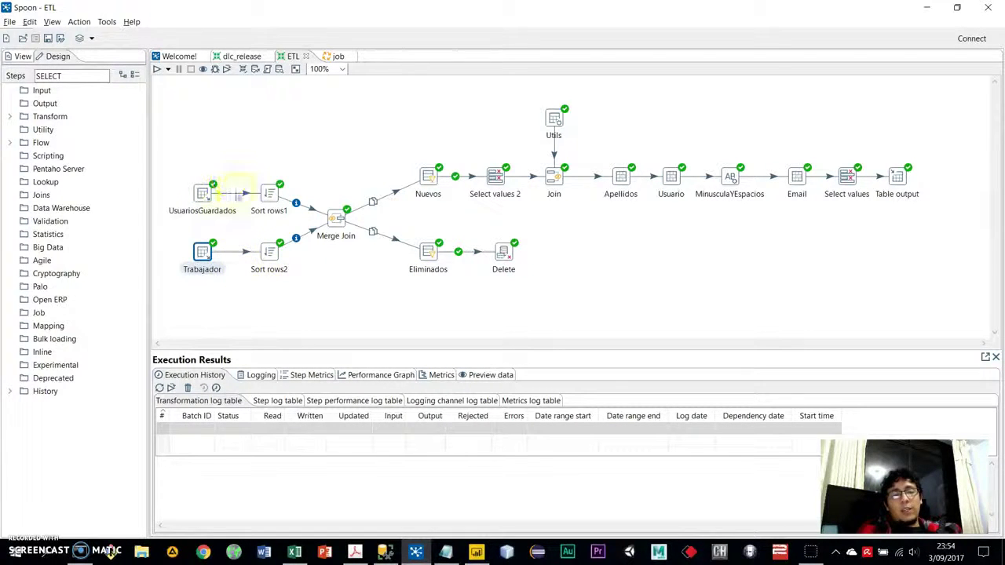
{"action": "mouse_move", "coordinate": [270, 250]}
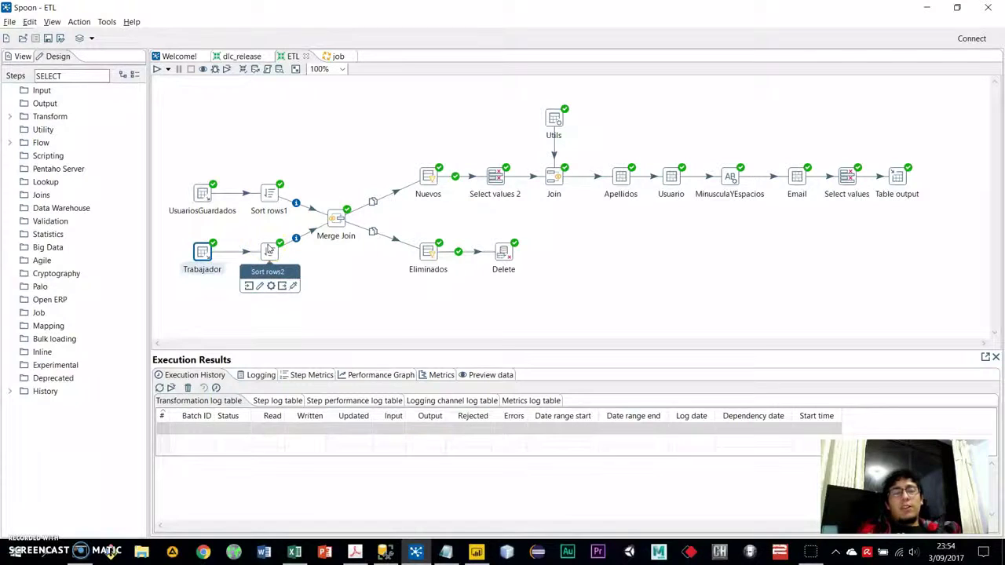
{"action": "double_click", "coordinate": [210, 253]}
{"action": "left_click_drag", "start_coordinate": [541, 255], "coordinate": [395, 196]}
{"action": "left_click", "coordinate": [493, 240]}
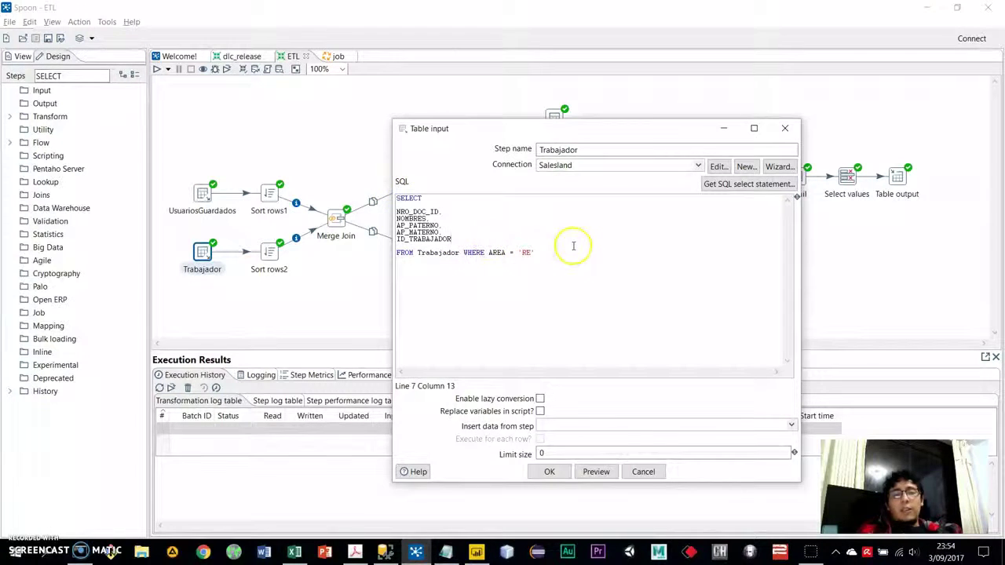
{"action": "left_click", "coordinate": [785, 129]}
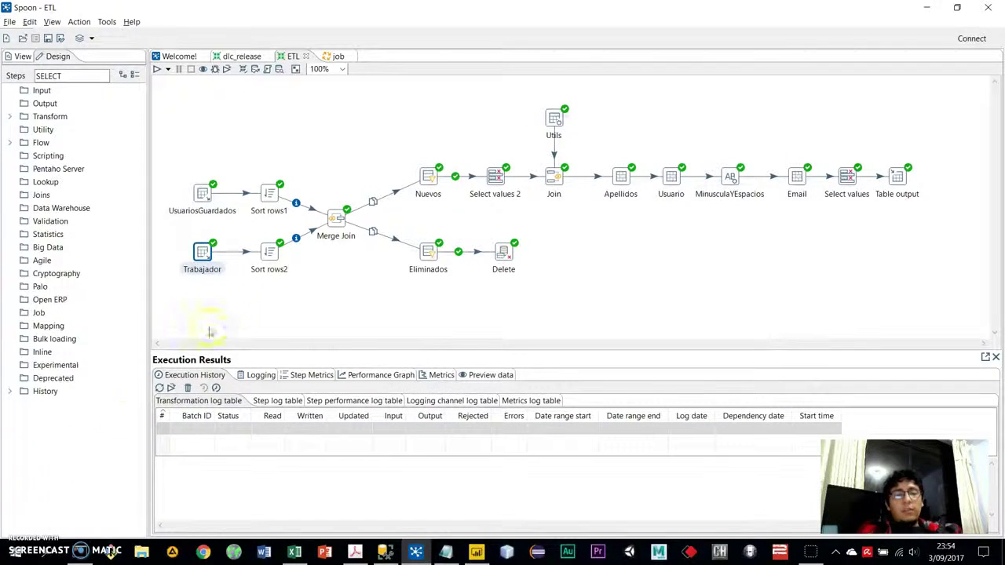
Open the Merge Join step and examine its join type and both inputs' key fields, widening the key columns.
{"action": "left_click", "coordinate": [336, 218]}
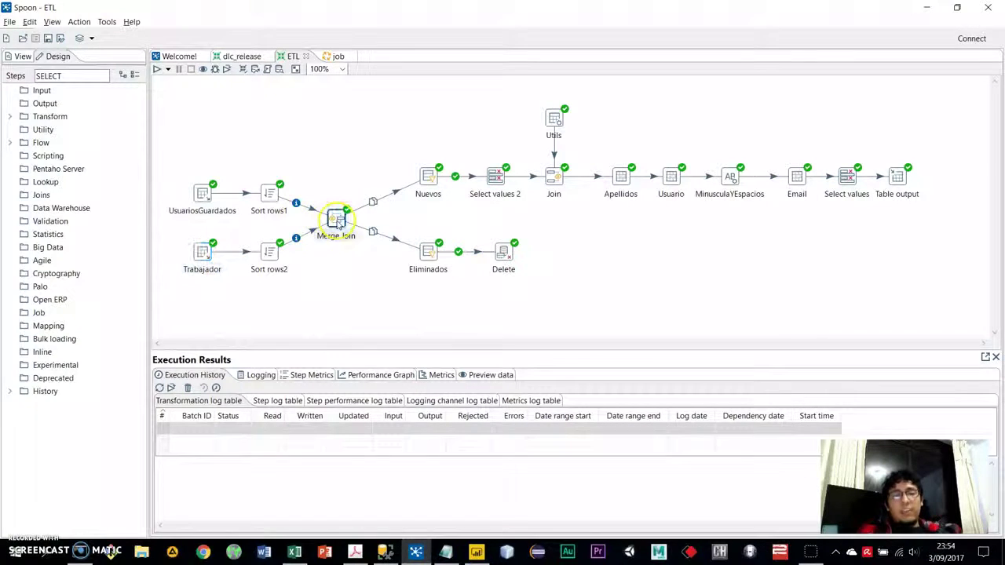
{"action": "left_click", "coordinate": [206, 199]}
{"action": "mouse_move", "coordinate": [206, 201]}
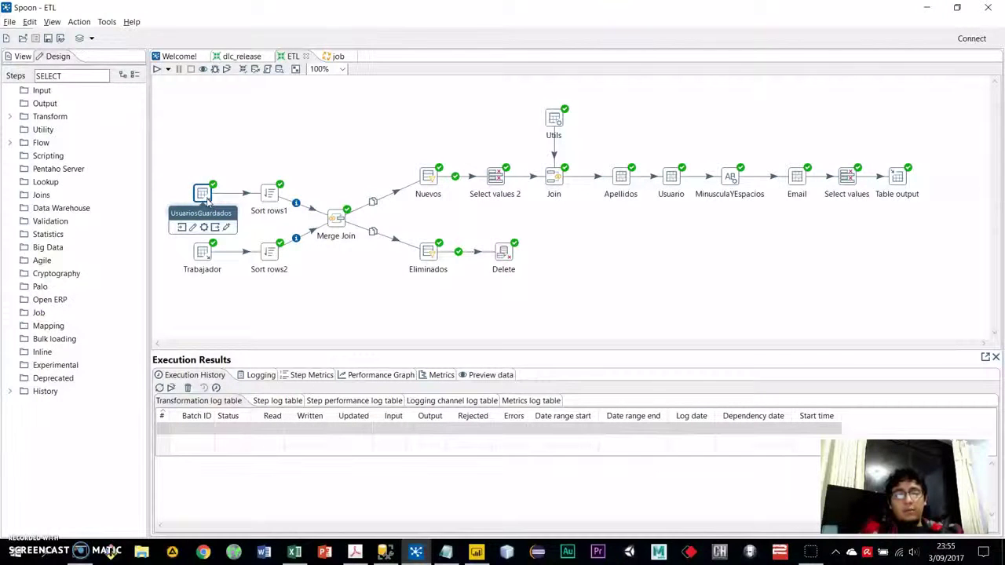
{"action": "double_click", "coordinate": [336, 217]}
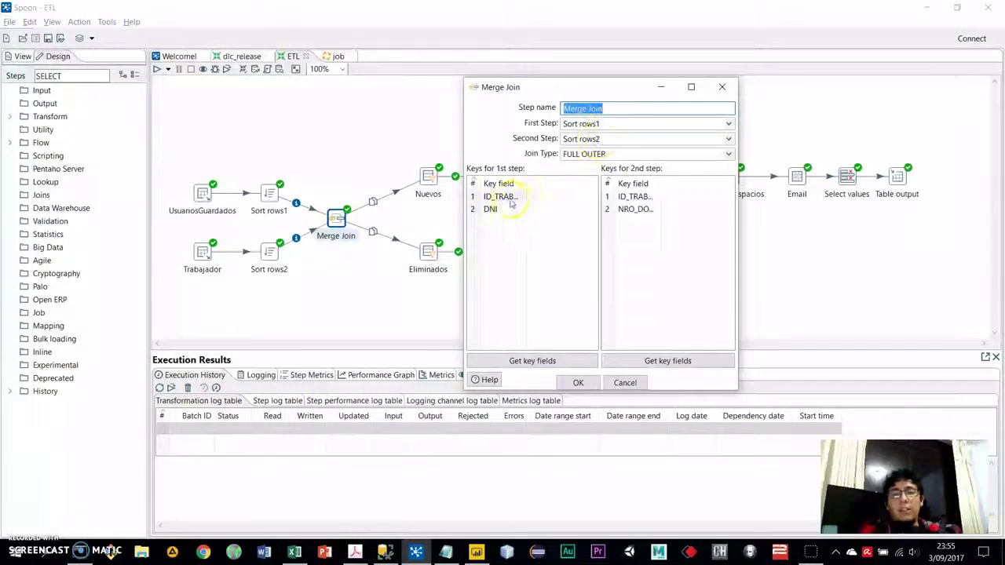
{"action": "left_click_drag", "start_coordinate": [534, 182], "coordinate": [581, 182]}
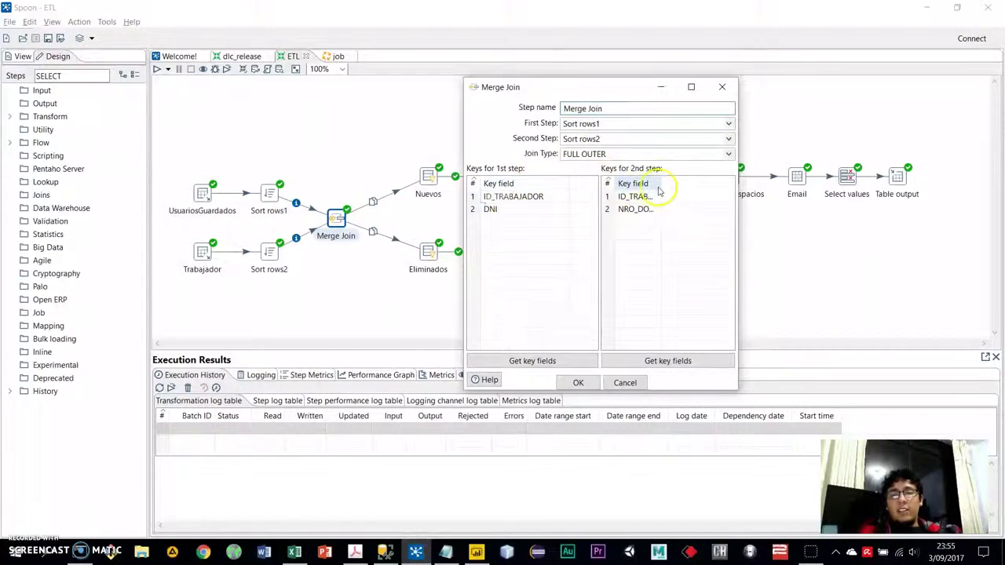
{"action": "left_click_drag", "start_coordinate": [657, 183], "coordinate": [697, 183]}
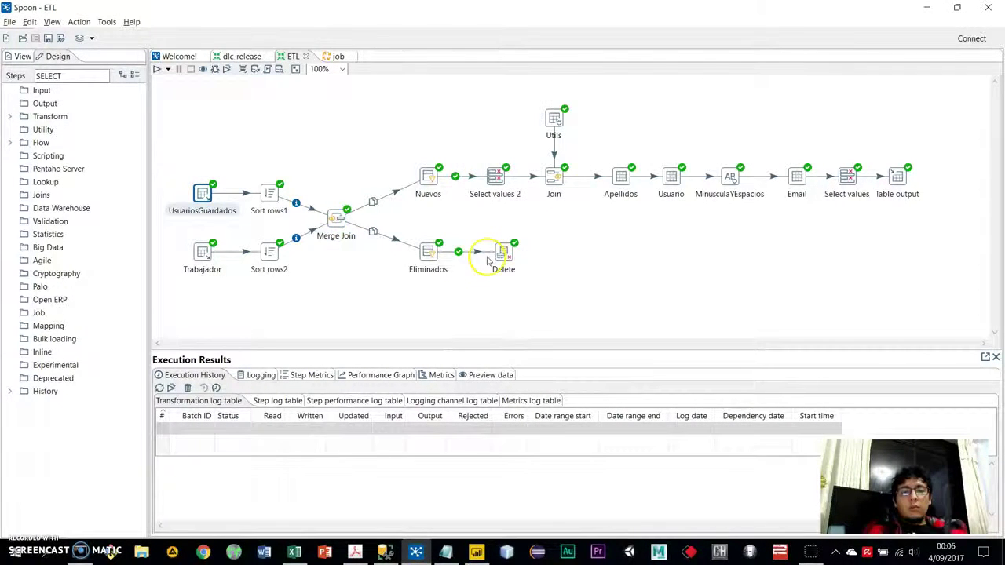
Examine the field names and ascending settings in Sort rows1, the sort feeding the Merge Join.
{"action": "left_click", "coordinate": [271, 196]}
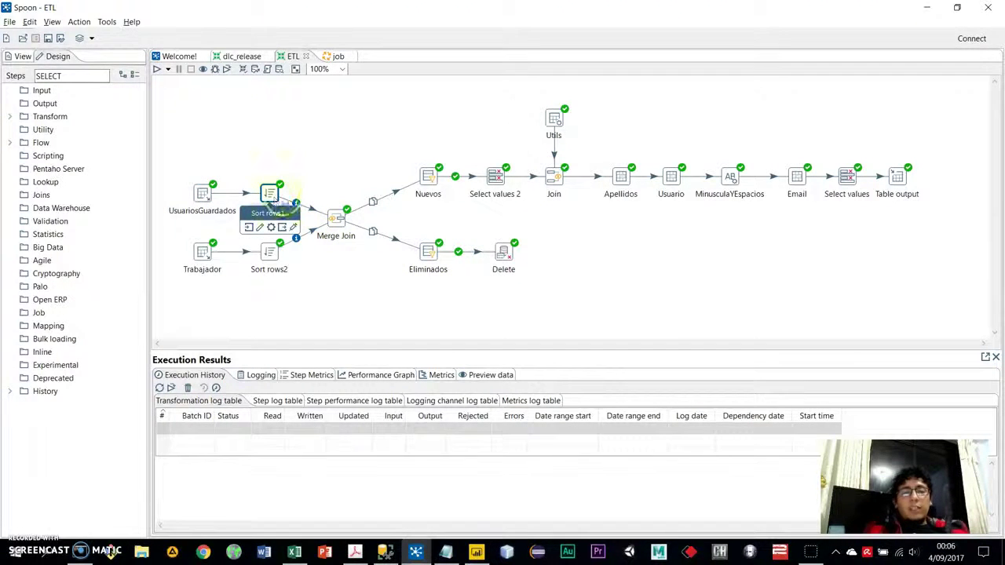
{"action": "left_click", "coordinate": [342, 207]}
{"action": "double_click", "coordinate": [273, 198]}
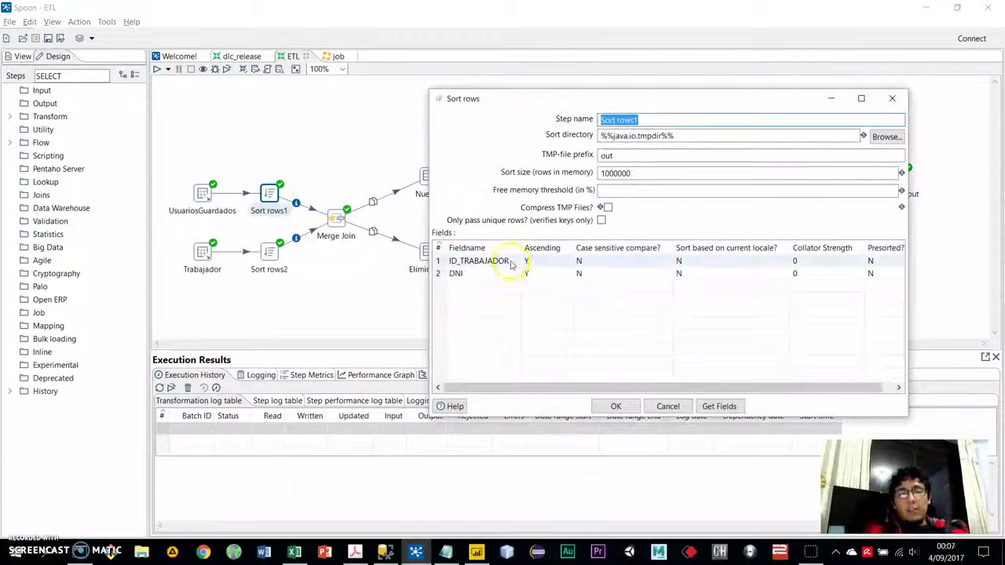
{"action": "left_click", "coordinate": [471, 261]}
{"action": "left_click", "coordinate": [455, 273]}
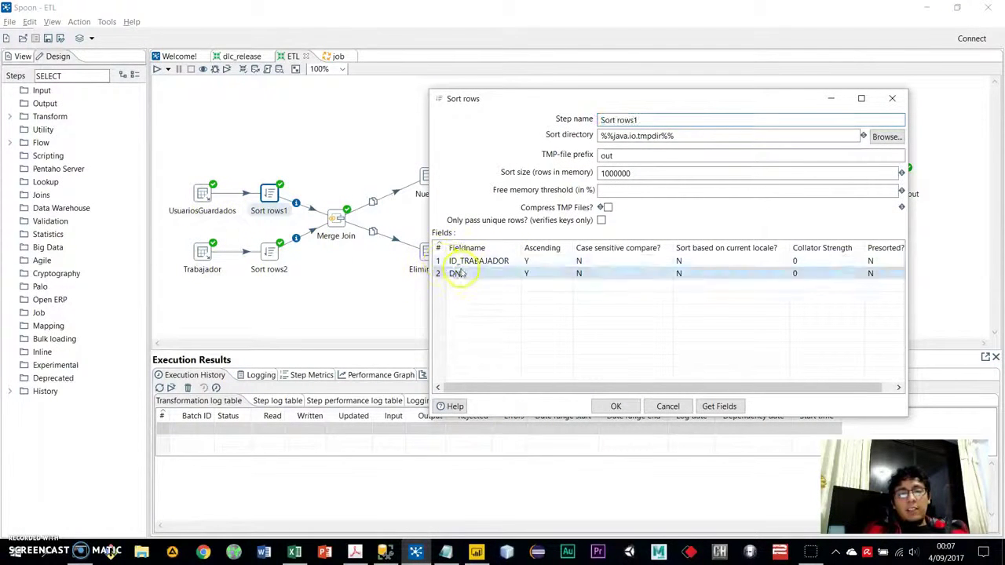
{"action": "left_click", "coordinate": [550, 272]}
{"action": "left_click", "coordinate": [550, 261]}
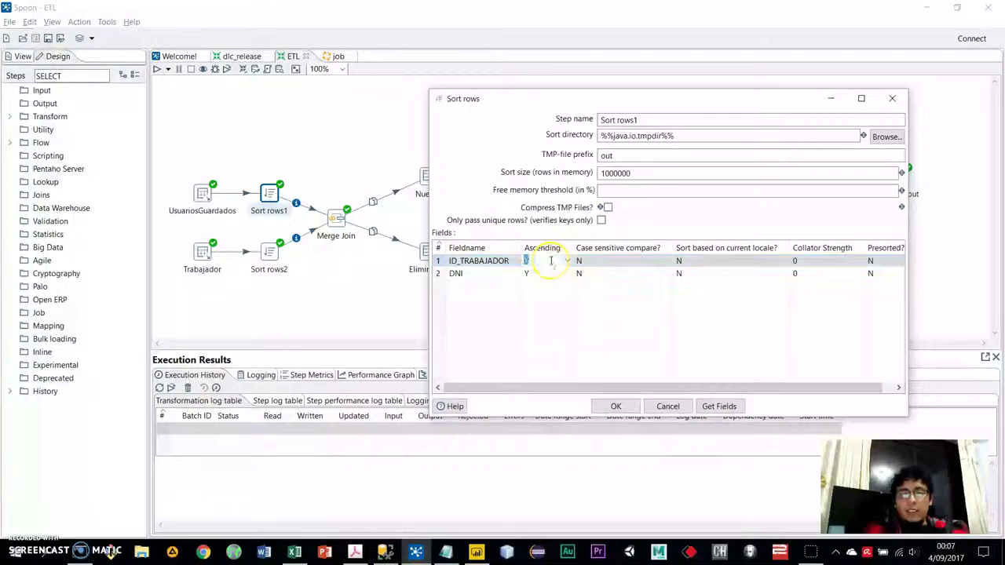
{"action": "left_click", "coordinate": [616, 406]}
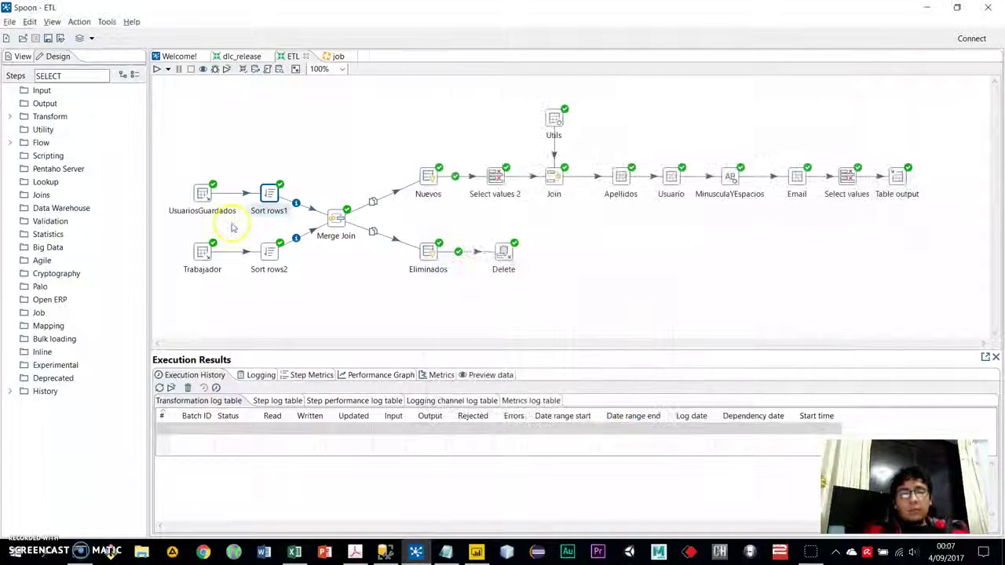
Review the two table inputs and their sort steps, and examine the connection and query of UsuariosGuardados.
{"action": "left_click", "coordinate": [203, 195]}
{"action": "left_click", "coordinate": [202, 251]}
{"action": "left_click", "coordinate": [269, 251]}
{"action": "left_click", "coordinate": [267, 194]}
{"action": "double_click", "coordinate": [202, 193]}
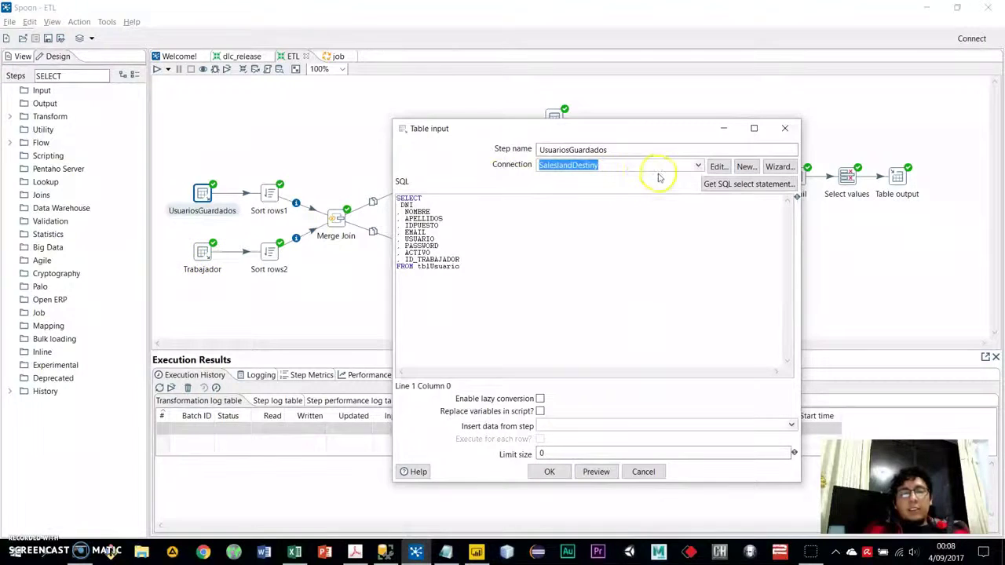
Browse the connection types offered for a new database connection, including SQLite and MS SQL Server (Native), and discard the connection.
{"action": "left_click", "coordinate": [746, 174]}
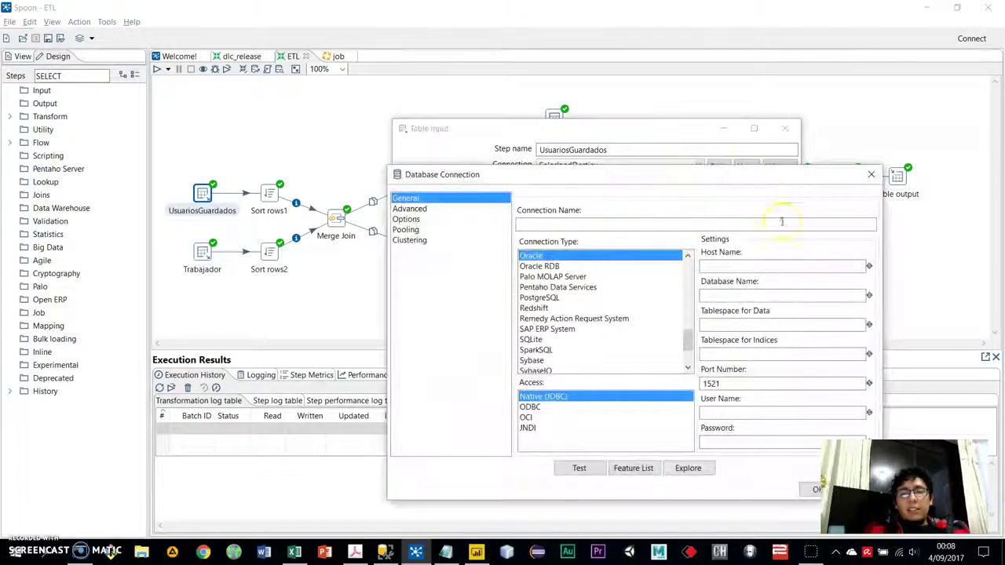
{"action": "left_click_drag", "start_coordinate": [737, 171], "coordinate": [621, 164]}
{"action": "left_click", "coordinate": [635, 255]}
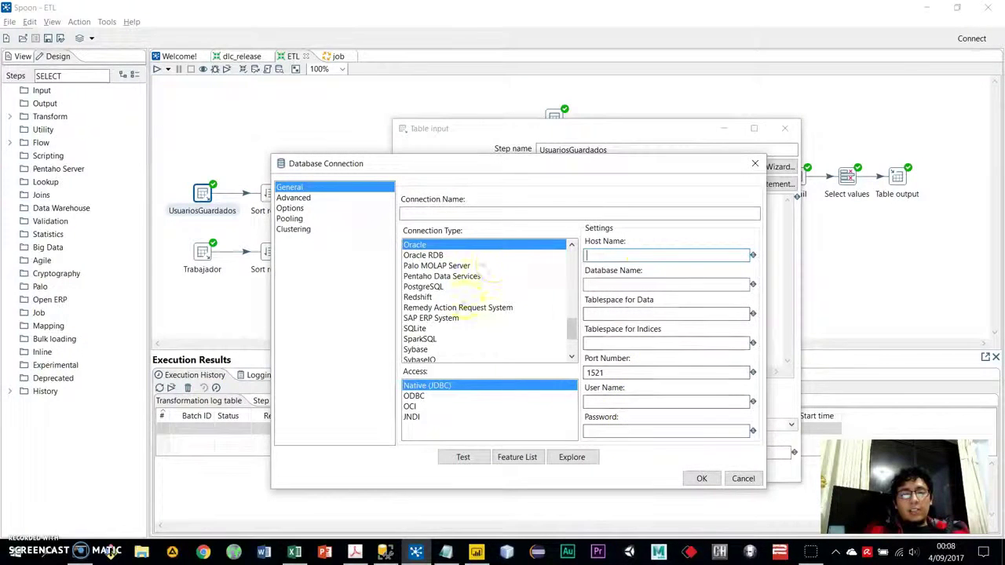
{"action": "scroll", "coordinate": [464, 304], "scroll_direction": "up", "scroll_amount": 6}
{"action": "scroll", "coordinate": [464, 305], "scroll_direction": "down", "scroll_amount": 7}
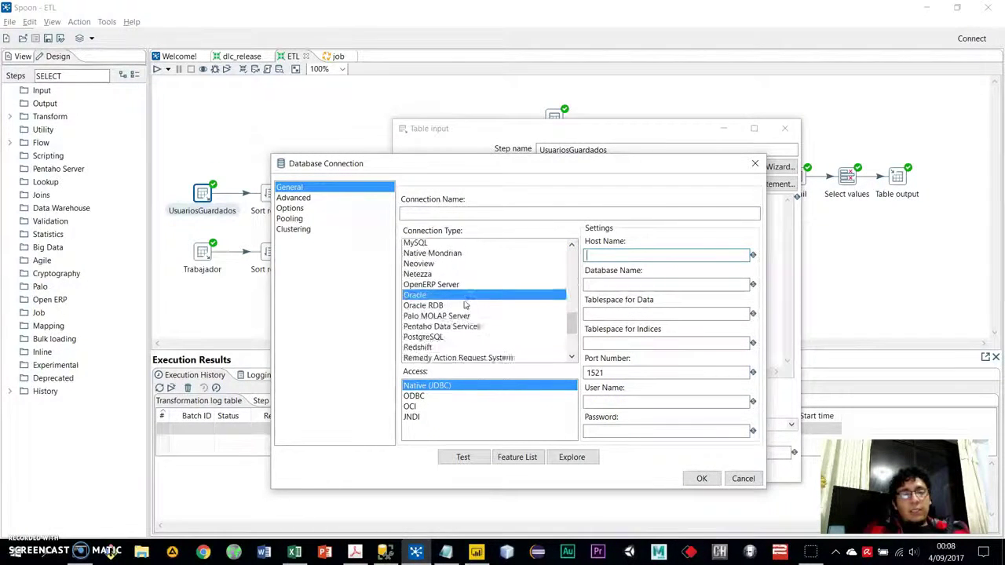
{"action": "left_click", "coordinate": [463, 298]}
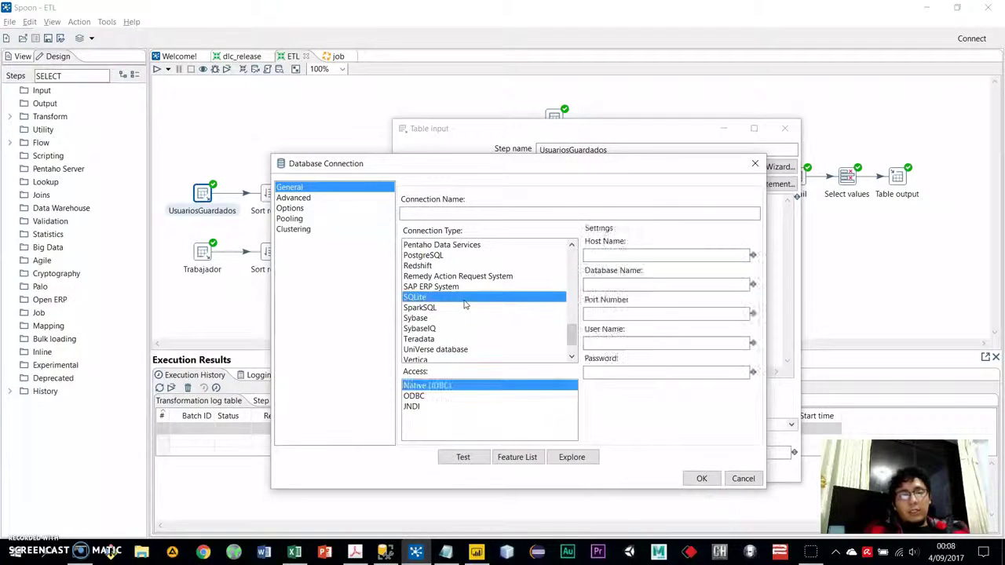
{"action": "scroll", "coordinate": [464, 302], "scroll_direction": "up", "scroll_amount": 3}
{"action": "scroll", "coordinate": [464, 305], "scroll_direction": "up", "scroll_amount": 5}
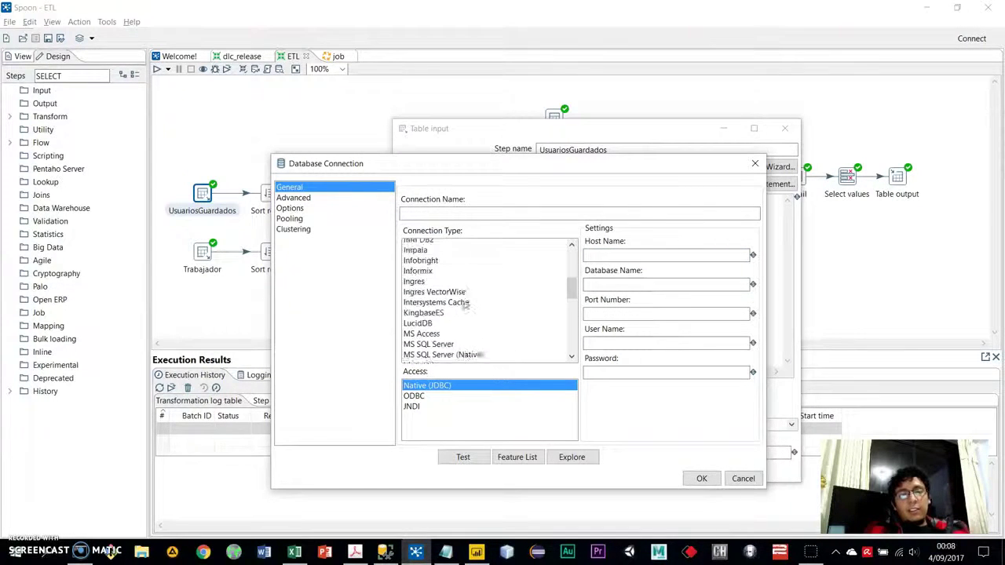
{"action": "scroll", "coordinate": [467, 303], "scroll_direction": "down", "scroll_amount": 2}
{"action": "left_click", "coordinate": [469, 307]}
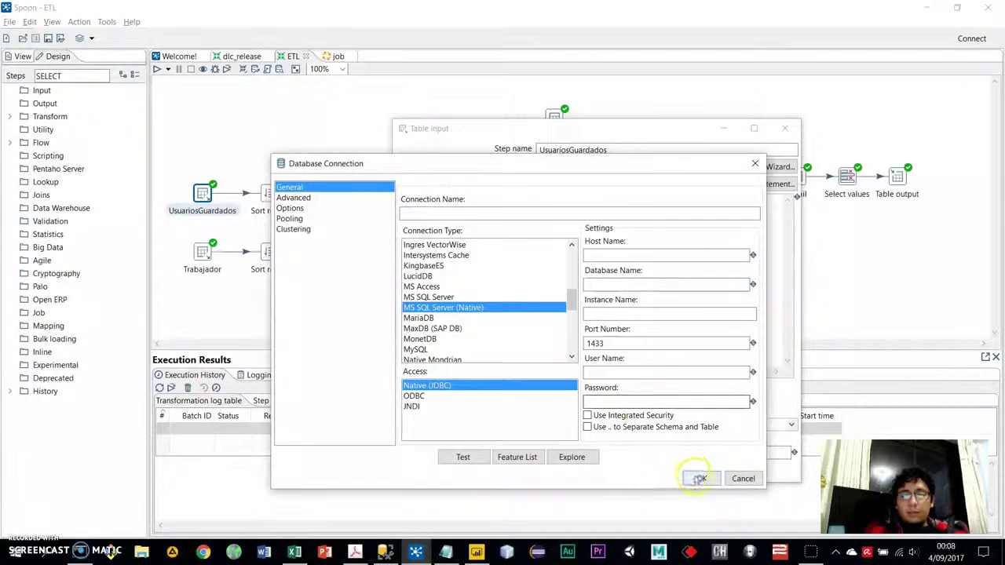
{"action": "left_click", "coordinate": [754, 163]}
{"action": "left_click", "coordinate": [784, 132]}
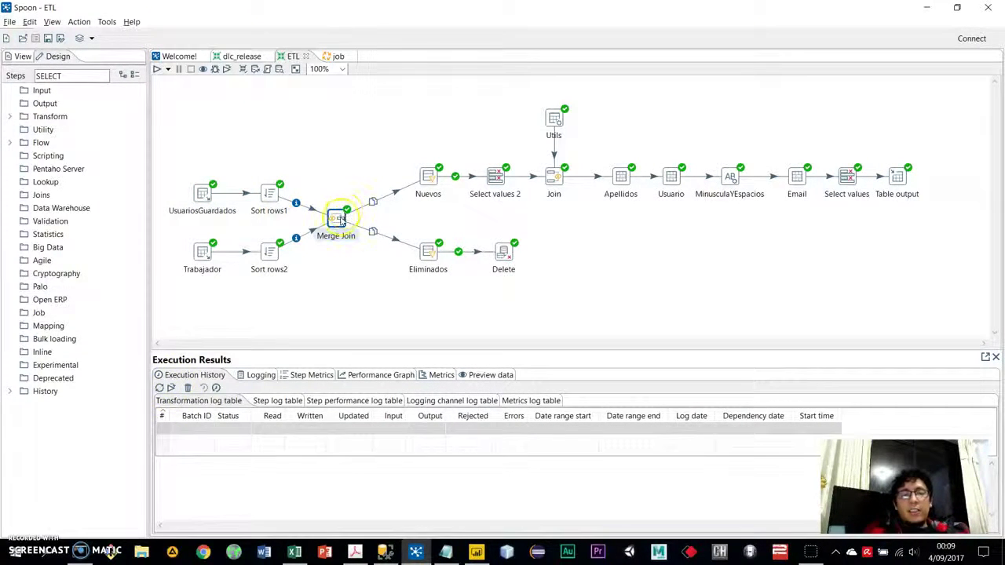
Trace the Merge Join output through the Nuevos and Eliminados filters to the Delete step.
{"action": "mouse_move", "coordinate": [339, 221]}
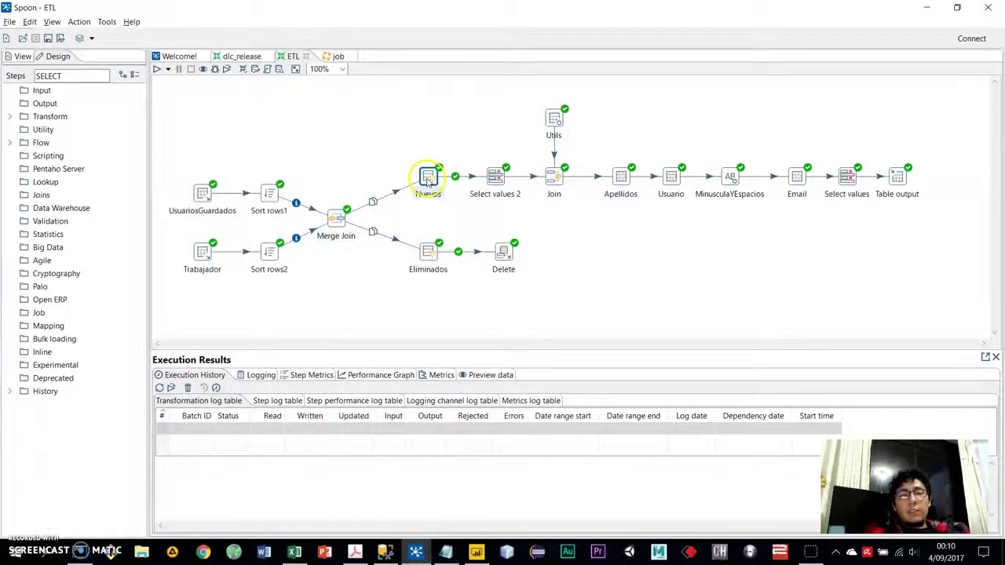
{"action": "left_click", "coordinate": [432, 253]}
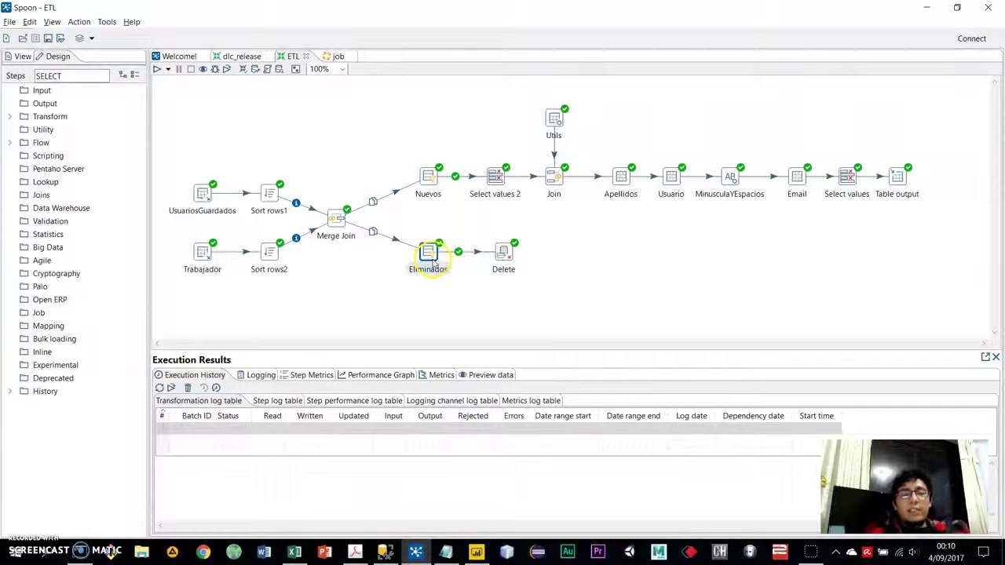
{"action": "left_click", "coordinate": [515, 248]}
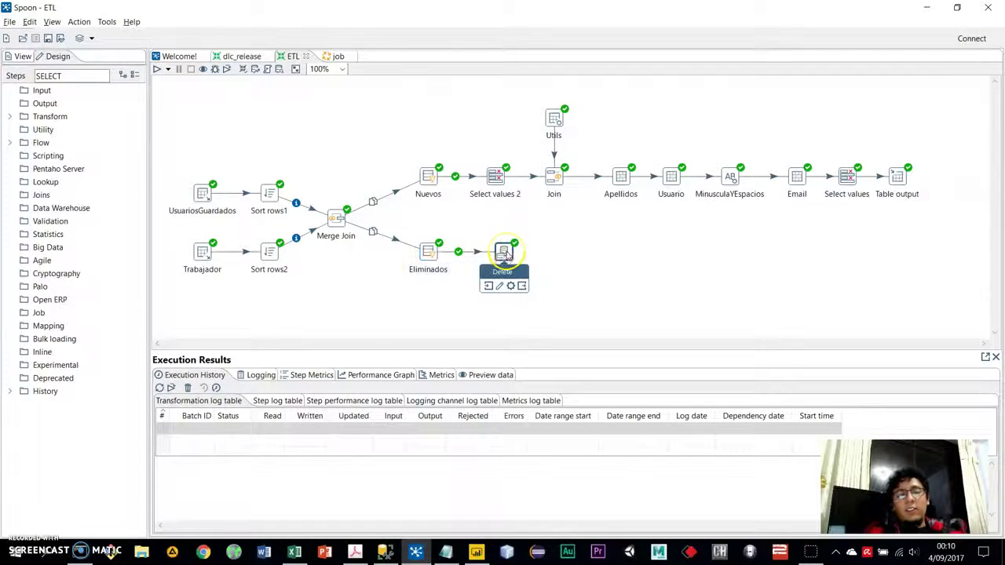
Open the Delete step and examine its lookup keys and target table, relating them to the Trabajador input.
{"action": "double_click", "coordinate": [507, 251]}
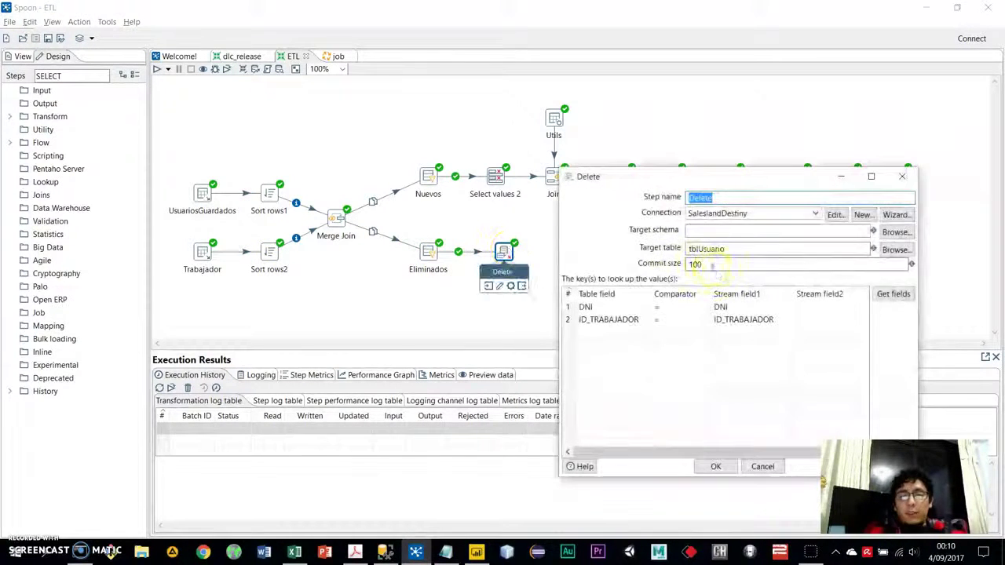
{"action": "left_click", "coordinate": [632, 310]}
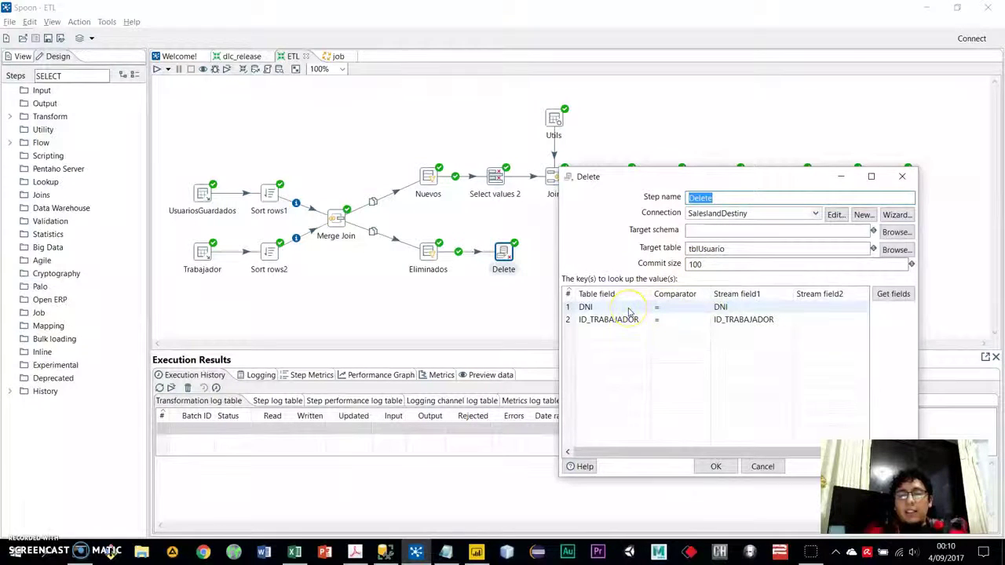
{"action": "left_click", "coordinate": [633, 320]}
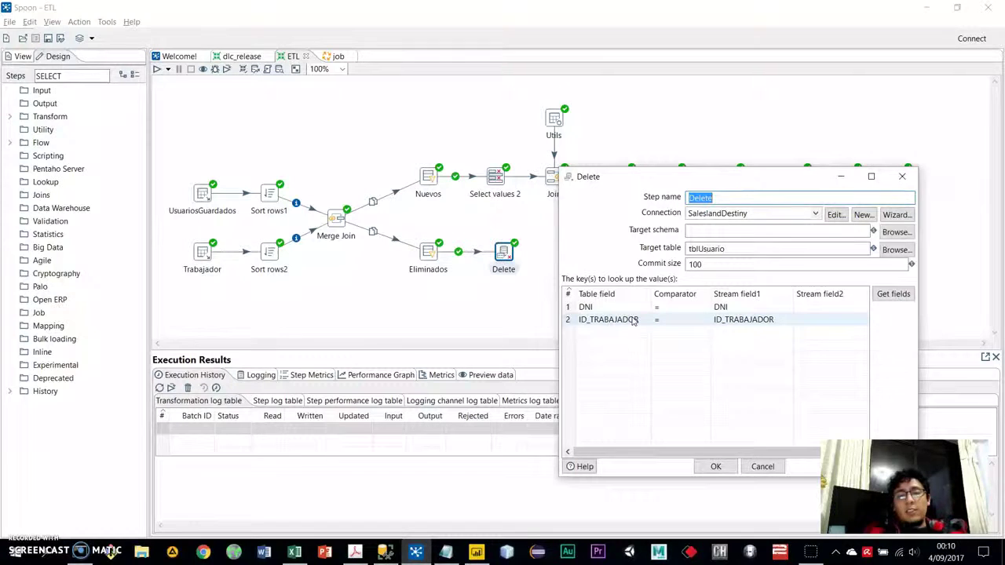
{"action": "left_click", "coordinate": [734, 266]}
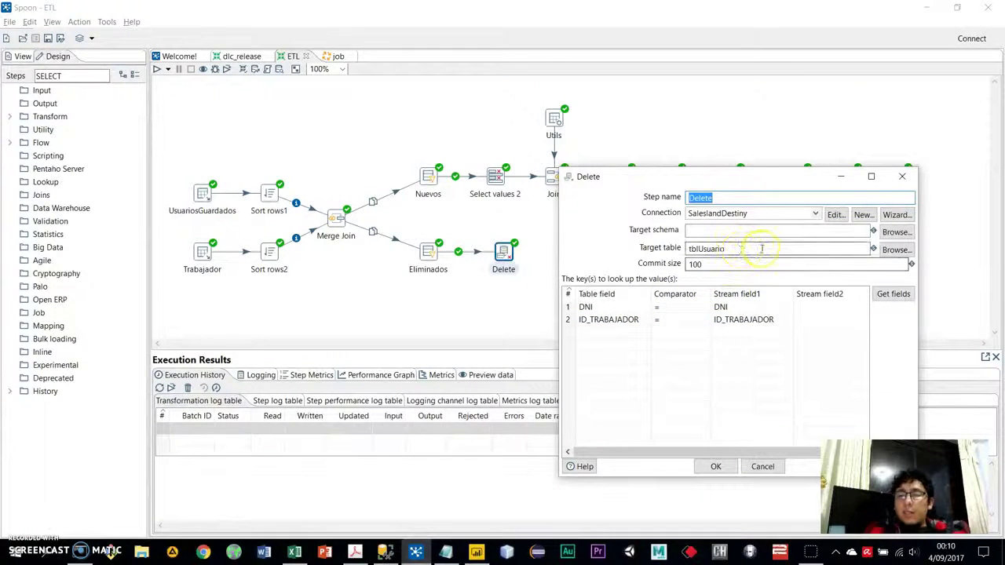
{"action": "left_click_drag", "start_coordinate": [756, 251], "coordinate": [689, 256]}
{"action": "left_click", "coordinate": [738, 250]}
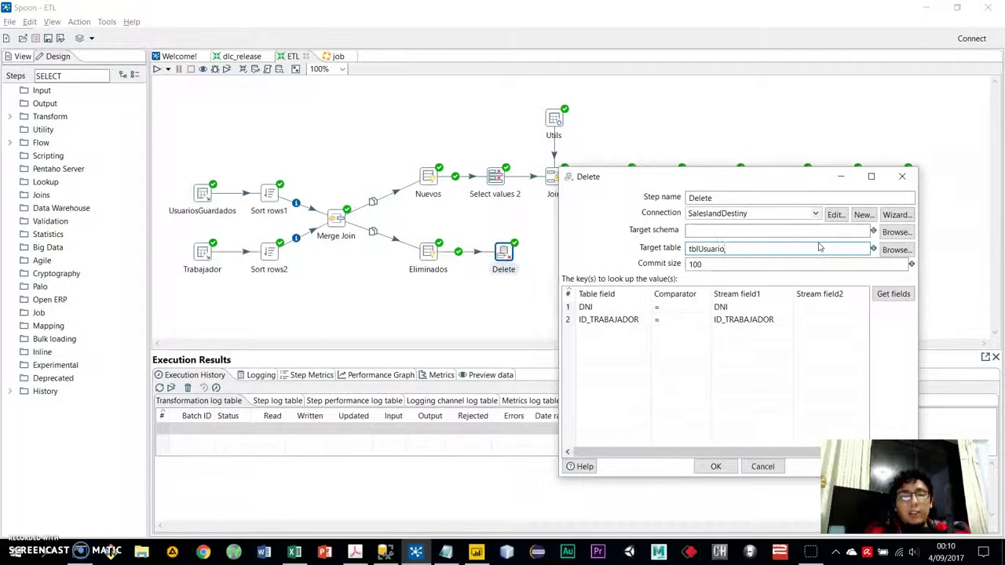
{"action": "left_click", "coordinate": [201, 258]}
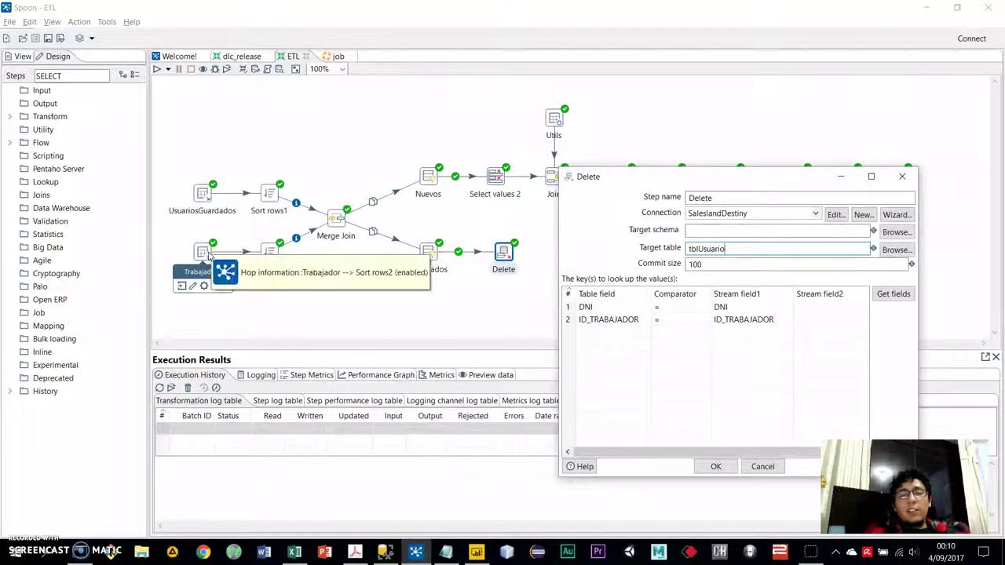
Check the Delete step's target table, close its settings, and trace the Nuevos branch through to Table output.
{"action": "left_click_drag", "start_coordinate": [735, 249], "coordinate": [687, 250]}
{"action": "left_click", "coordinate": [714, 466]}
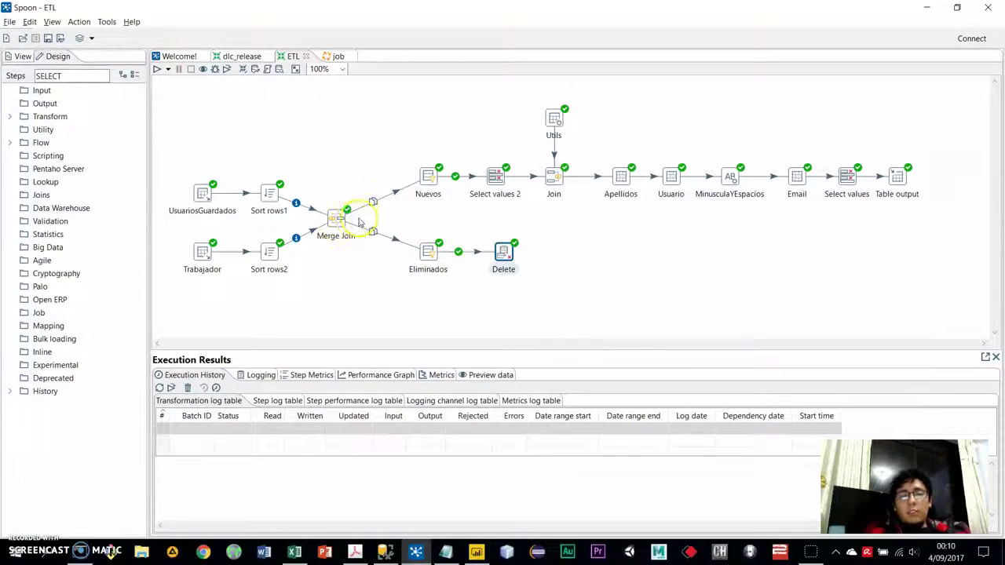
{"action": "left_click", "coordinate": [428, 178]}
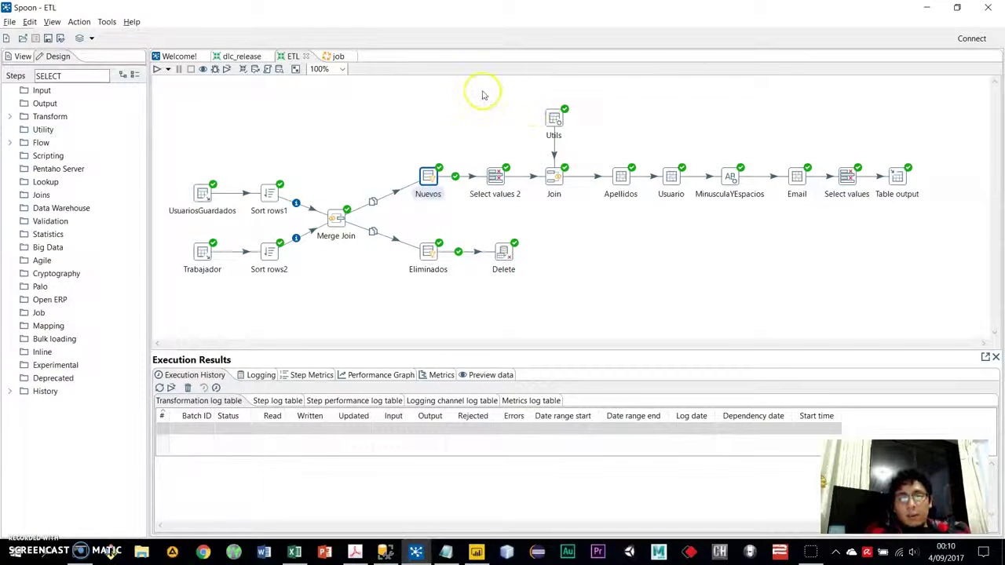
{"action": "left_click", "coordinate": [913, 225]}
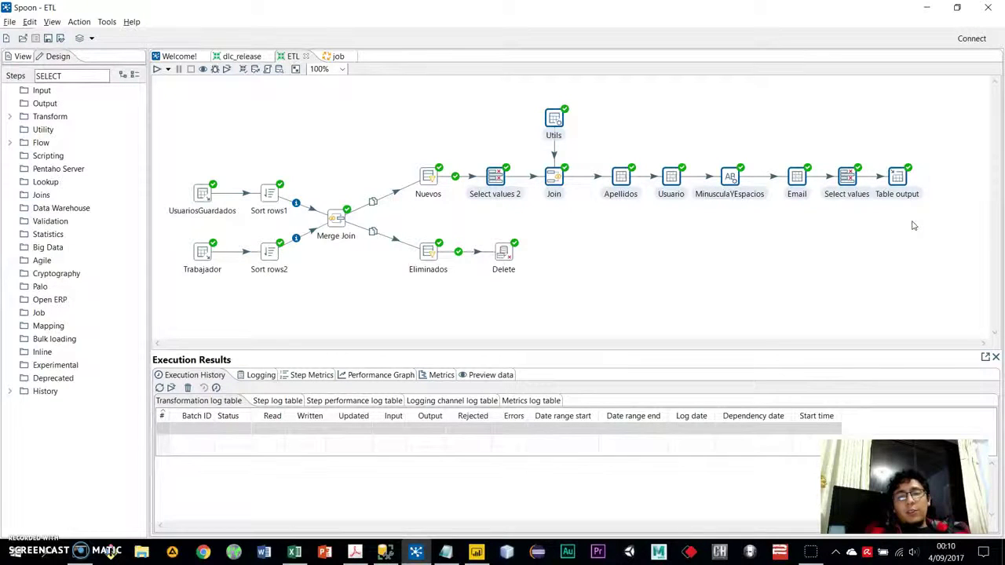
{"action": "left_click", "coordinate": [895, 226]}
{"action": "left_click", "coordinate": [898, 176]}
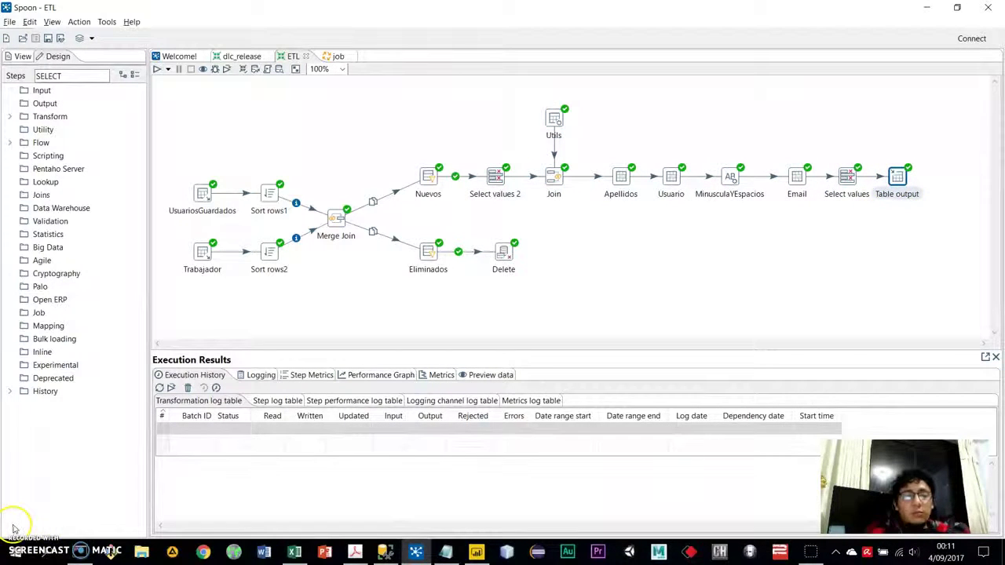
Revisit the Nuevos filter and examine the join type and key fields of the Merge Join step feeding it.
{"action": "left_click", "coordinate": [428, 177]}
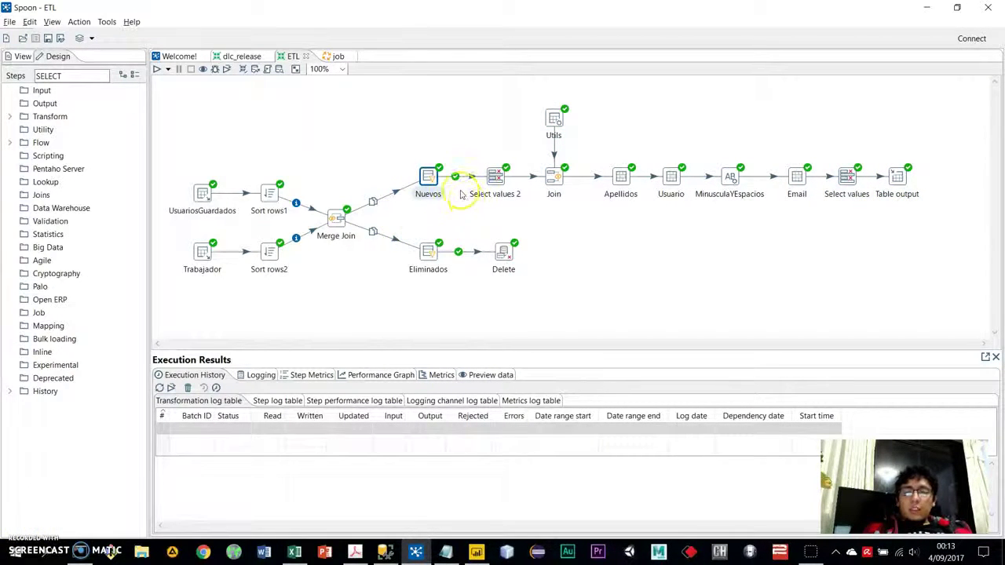
{"action": "left_click", "coordinate": [335, 221]}
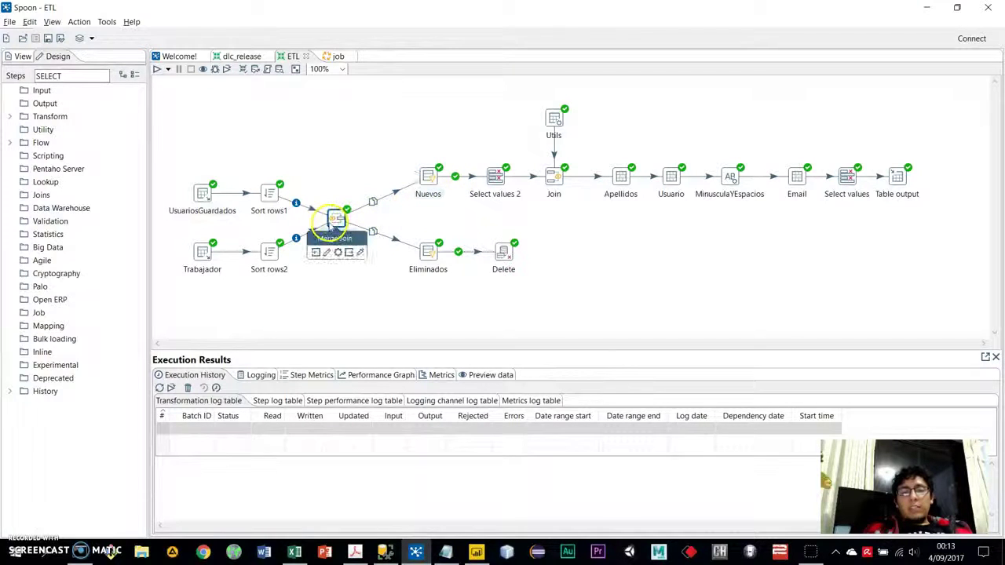
{"action": "double_click", "coordinate": [336, 220]}
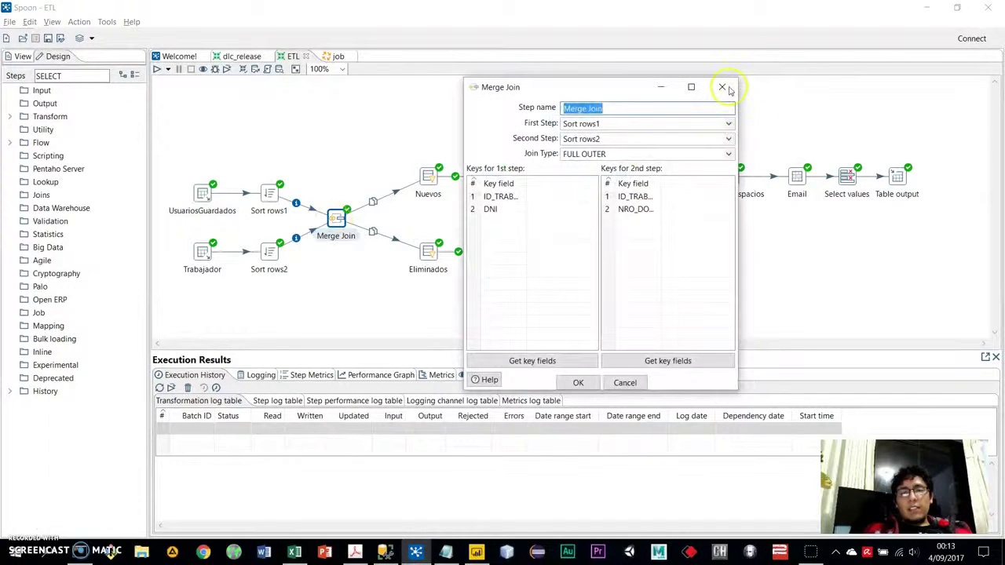
{"action": "left_click", "coordinate": [719, 88]}
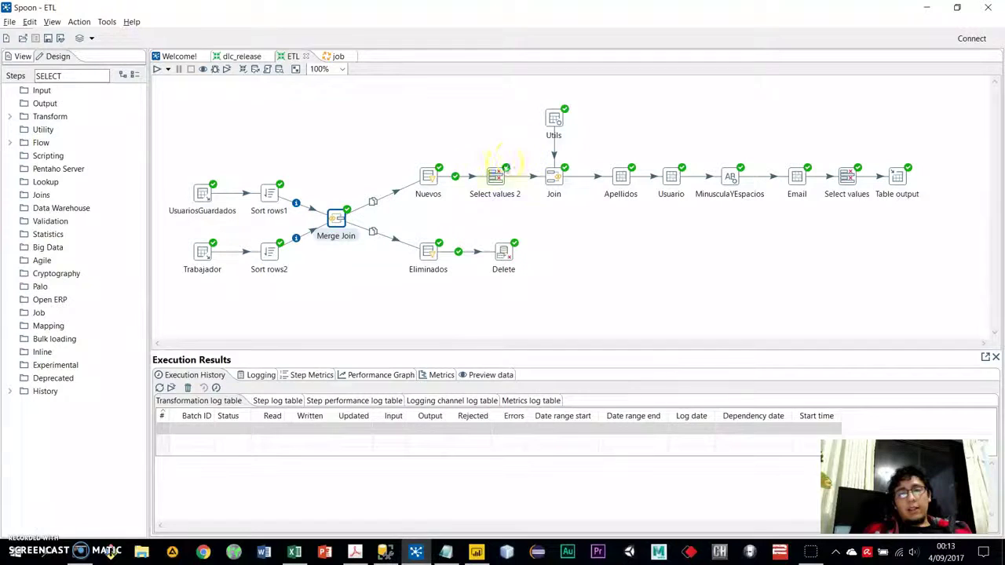
Examine the fields kept by Select values 2 and how the worker ID field is renamed.
{"action": "double_click", "coordinate": [496, 175]}
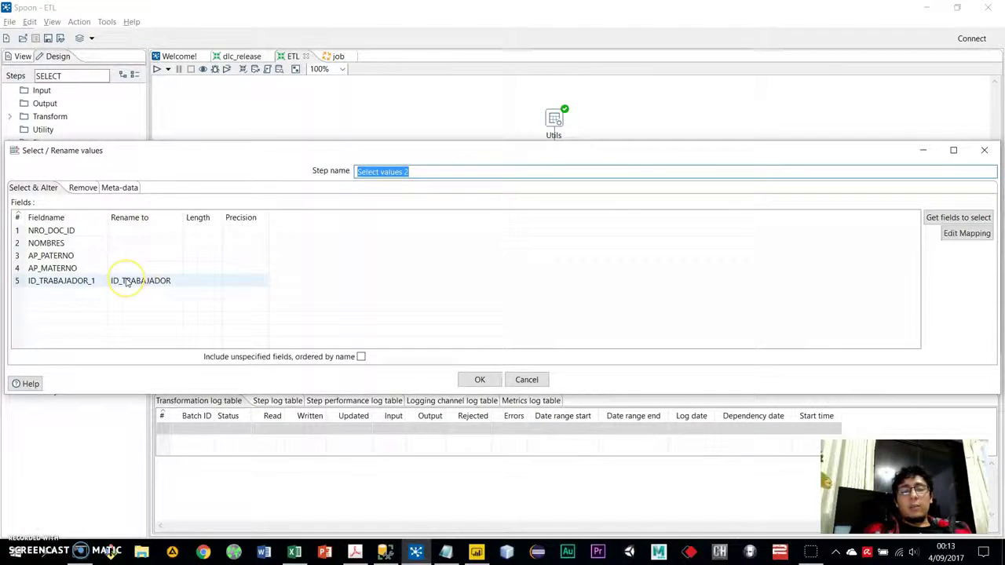
{"action": "left_click", "coordinate": [339, 312]}
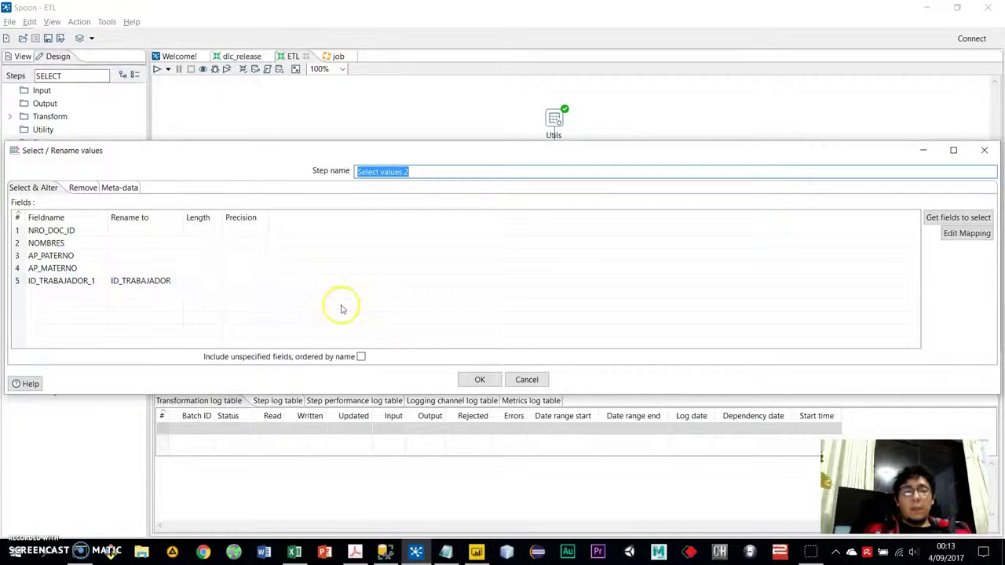
{"action": "left_click", "coordinate": [479, 380]}
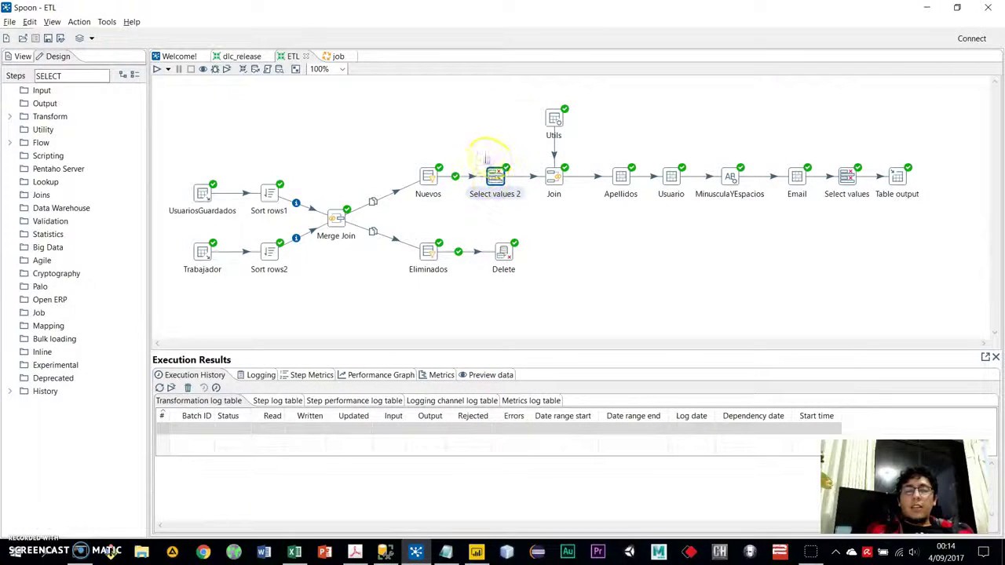
Examine the Utils constant row: the field definitions and data values of DominioSalesland, Promotor and Desactivado.
{"action": "double_click", "coordinate": [554, 117]}
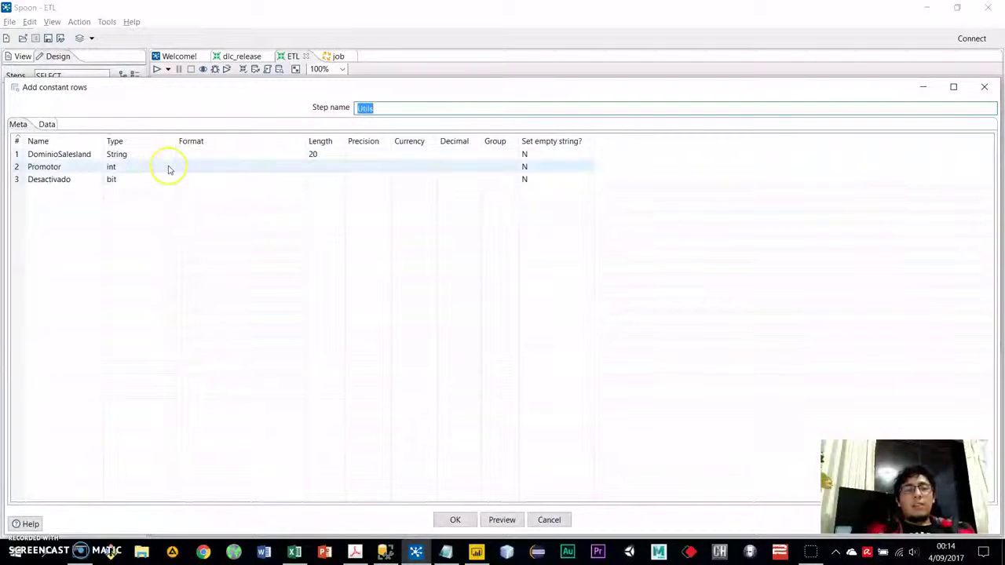
{"action": "left_click", "coordinate": [79, 160]}
{"action": "left_click", "coordinate": [48, 125]}
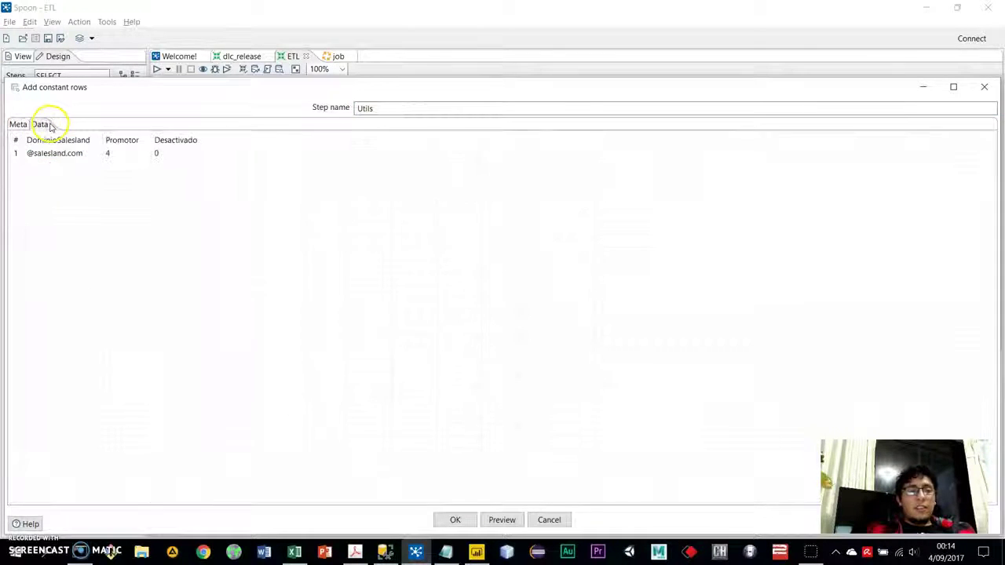
{"action": "left_click", "coordinate": [63, 154]}
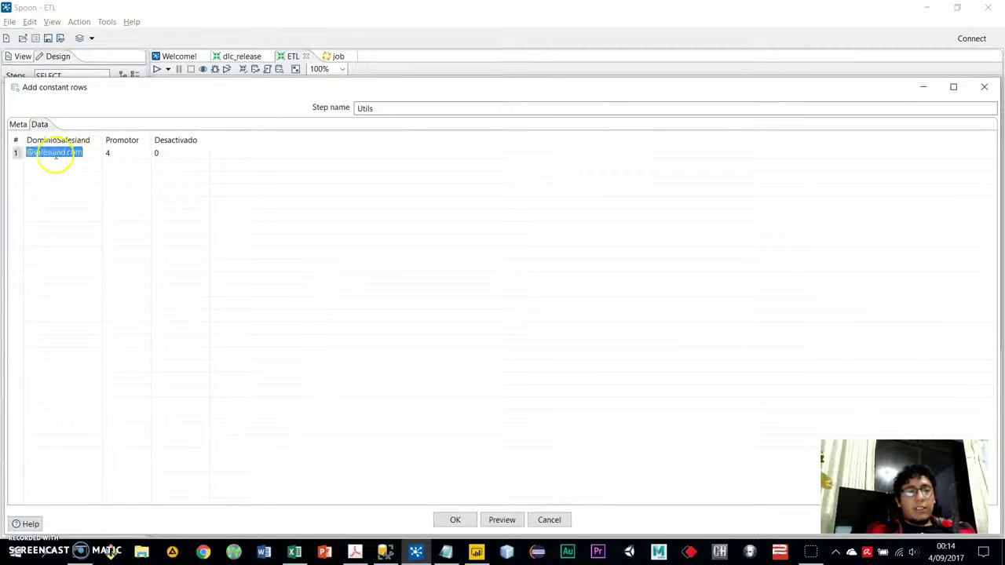
{"action": "left_click_drag", "start_coordinate": [79, 154], "coordinate": [26, 157]}
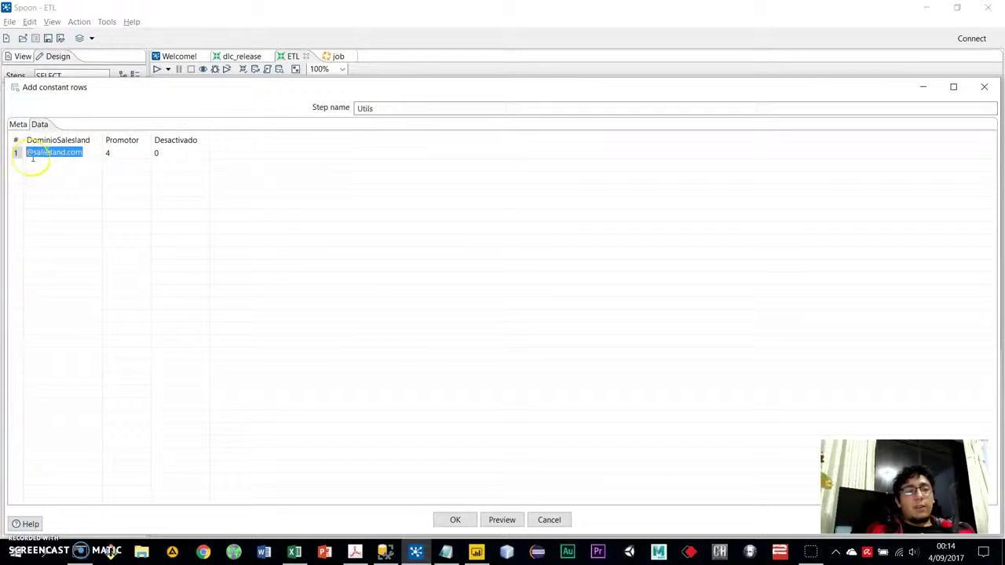
{"action": "left_click", "coordinate": [86, 152]}
{"action": "left_click", "coordinate": [122, 148]}
{"action": "left_click", "coordinate": [123, 152]}
{"action": "left_click", "coordinate": [174, 157]}
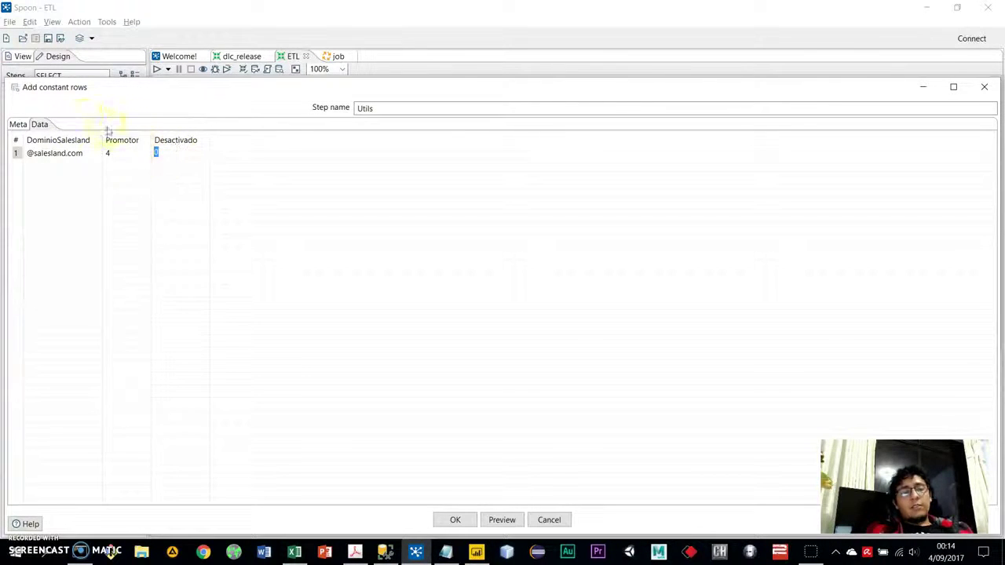
{"action": "left_click", "coordinate": [23, 124]}
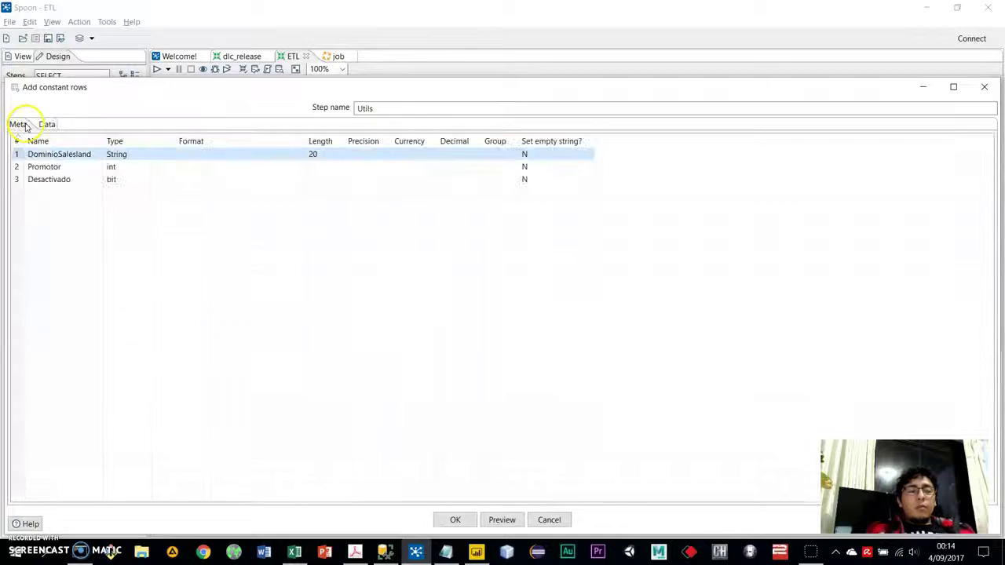
{"action": "double_click", "coordinate": [147, 97]}
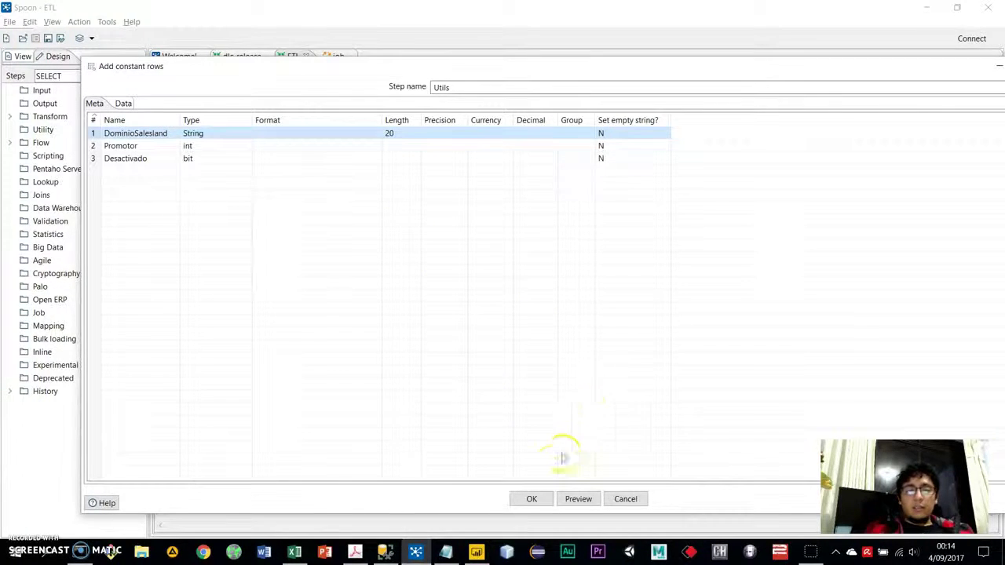
{"action": "left_click", "coordinate": [531, 498]}
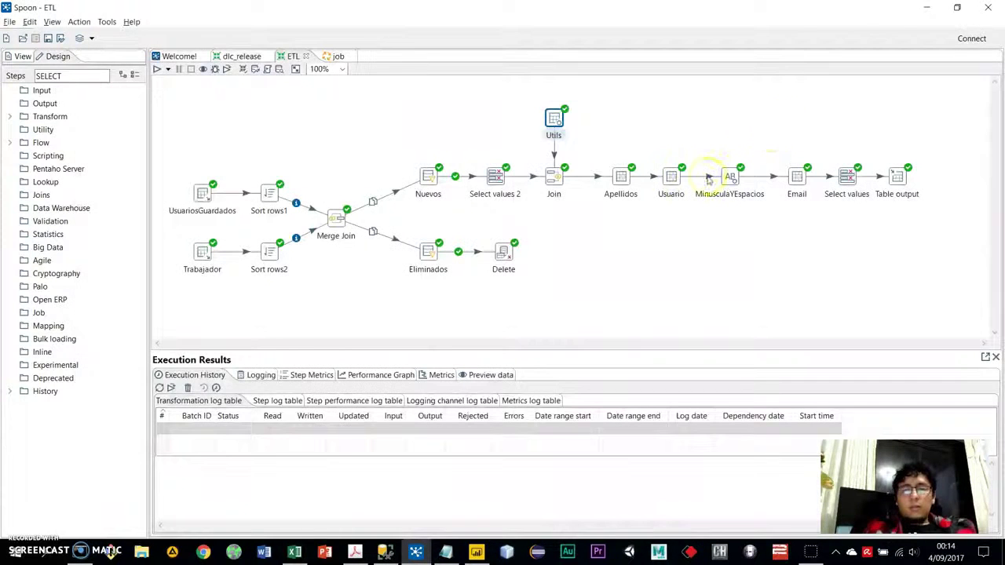
Trace how the new Trabajador rows from Nuevos and the Utils constants are combined in the Join step.
{"action": "left_click", "coordinate": [427, 178]}
{"action": "left_click", "coordinate": [524, 118]}
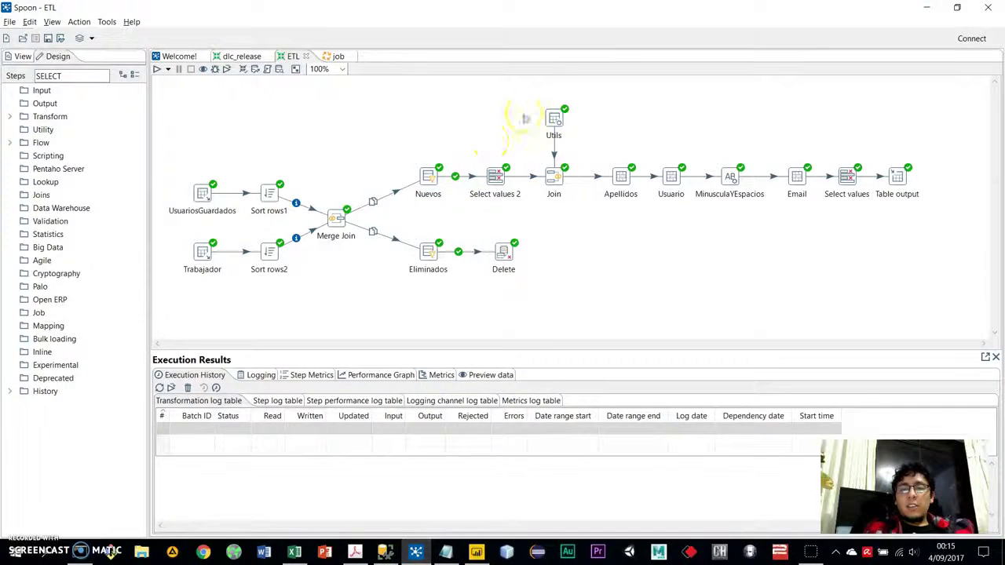
{"action": "left_click", "coordinate": [554, 179]}
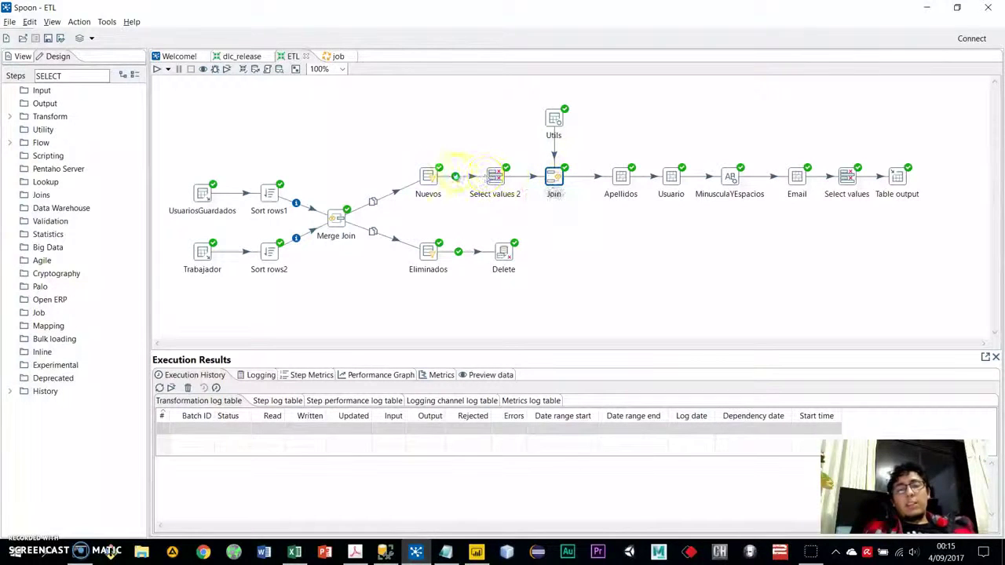
{"action": "left_click", "coordinate": [553, 120]}
{"action": "left_click", "coordinate": [428, 177]}
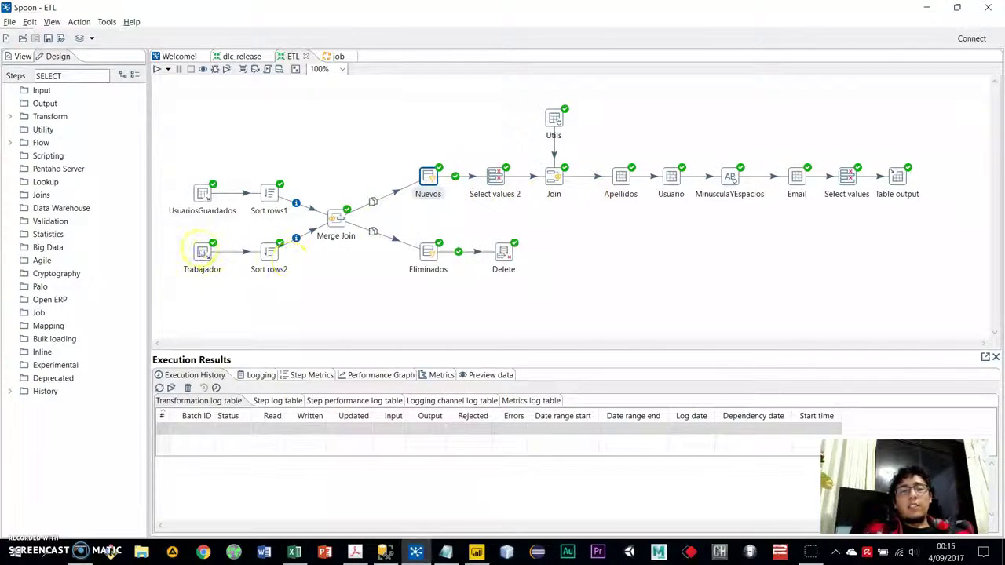
{"action": "left_click", "coordinate": [203, 252]}
{"action": "left_click", "coordinate": [553, 120]}
{"action": "left_click", "coordinate": [553, 177]}
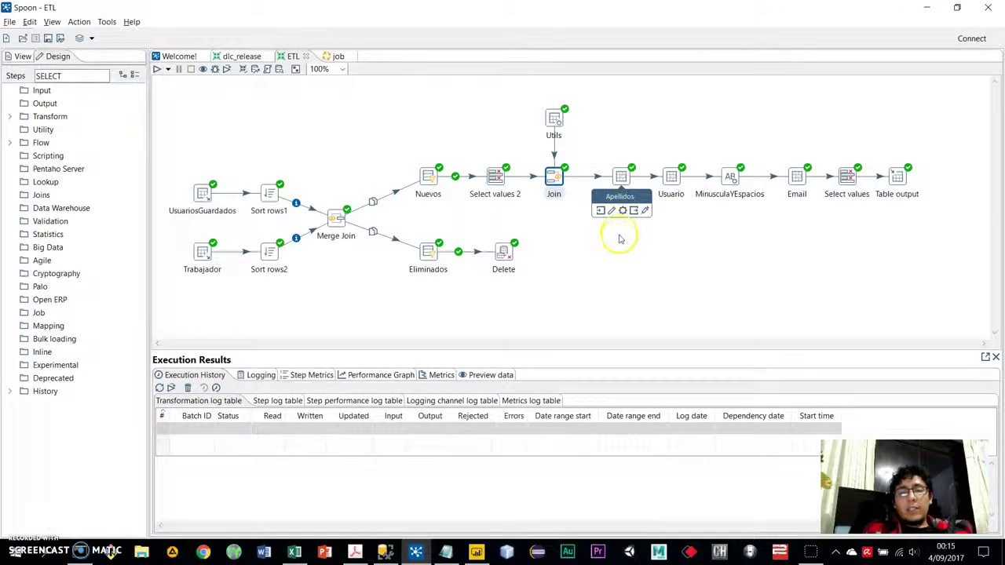
Review the Apellidos Concat Fields step, including its source fields, trim type, target length and advanced options.
{"action": "left_click", "coordinate": [620, 177]}
{"action": "double_click", "coordinate": [620, 178]}
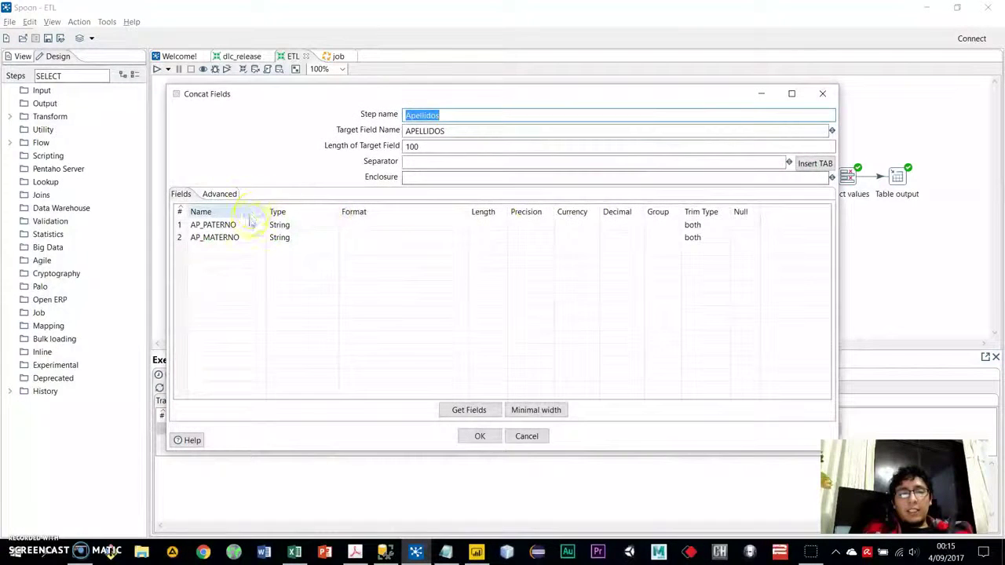
{"action": "left_click", "coordinate": [700, 225]}
{"action": "left_click", "coordinate": [723, 225]}
{"action": "left_click", "coordinate": [692, 267]}
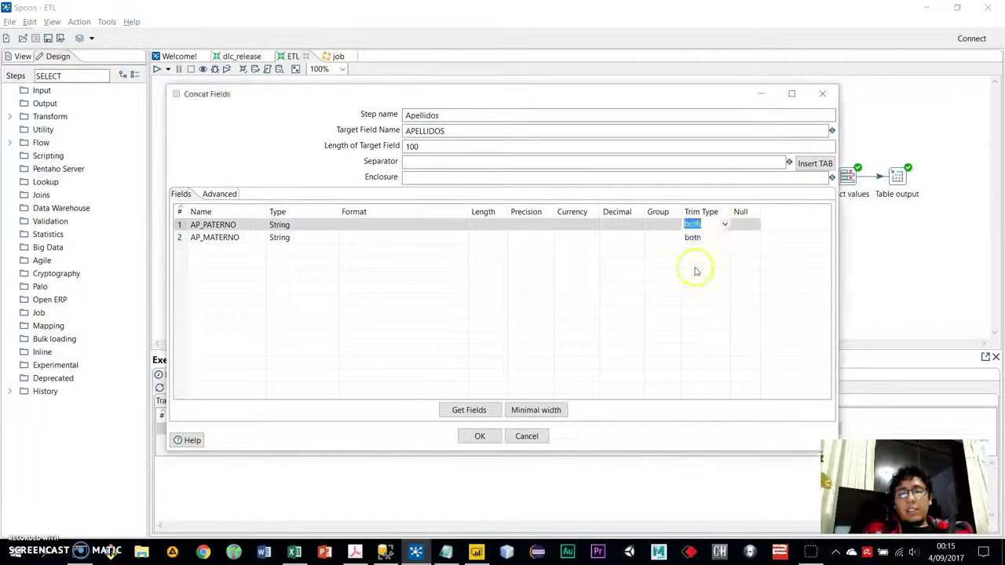
{"action": "left_click", "coordinate": [224, 227]}
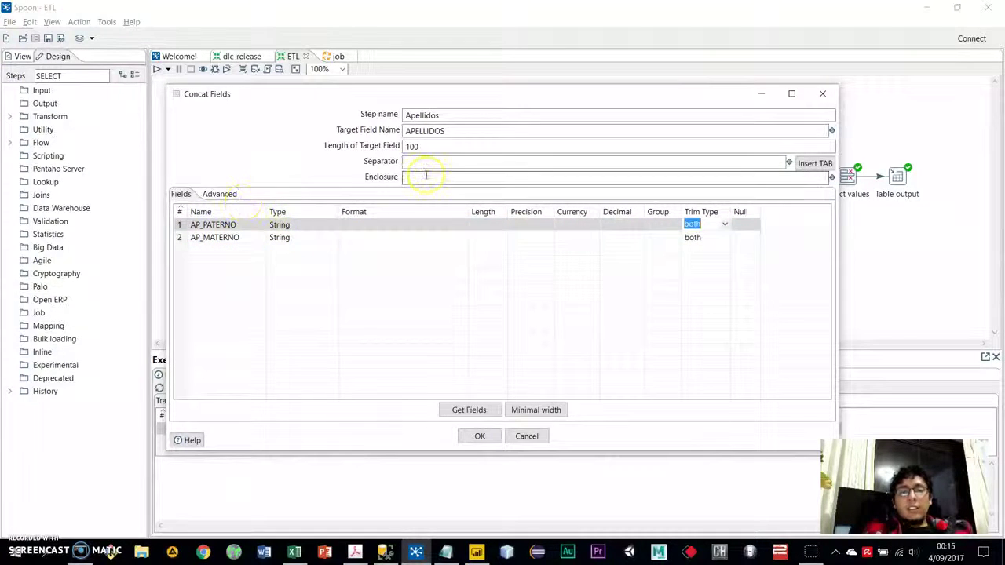
{"action": "left_click_drag", "start_coordinate": [424, 146], "coordinate": [398, 146]}
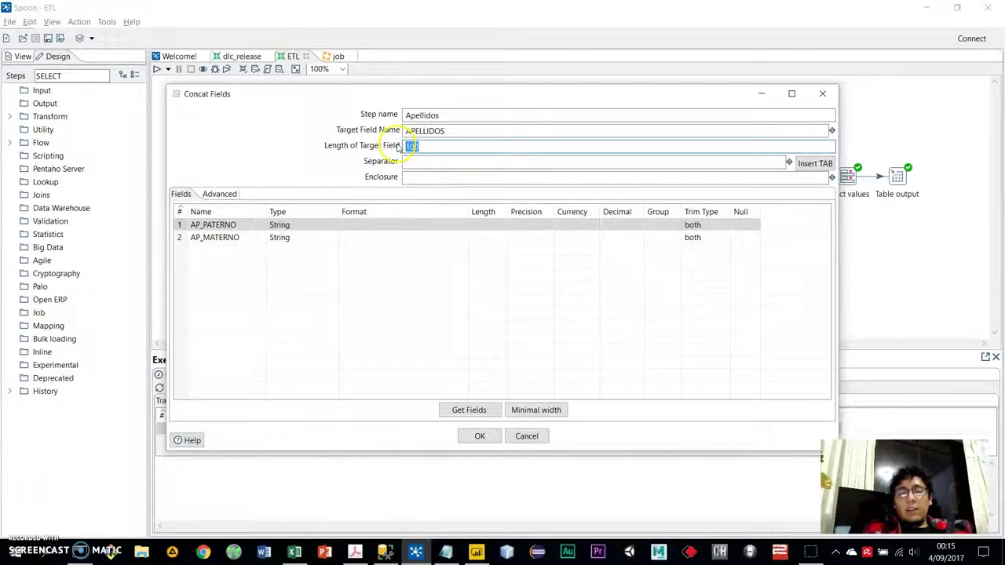
{"action": "left_click", "coordinate": [216, 194]}
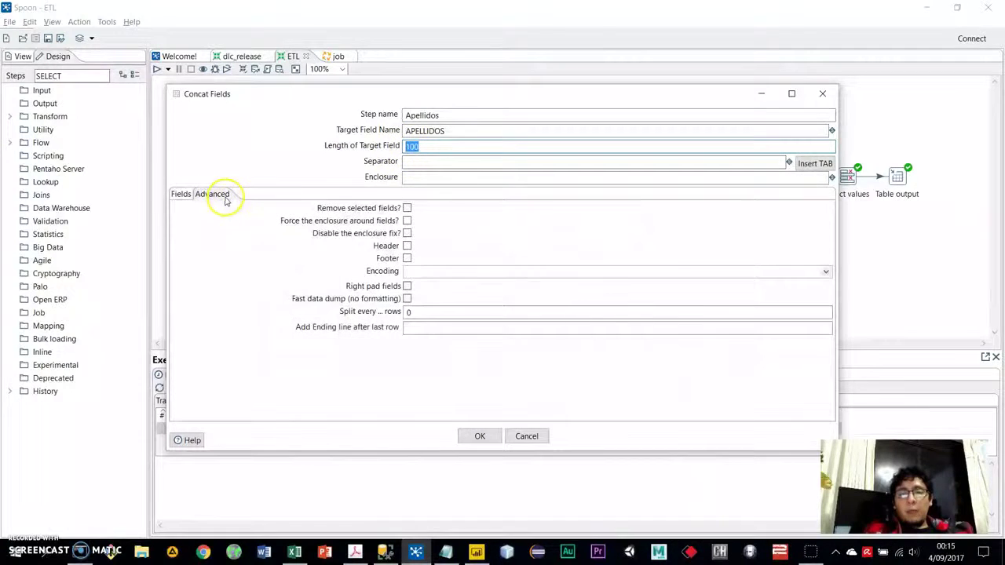
{"action": "left_click", "coordinate": [492, 437]}
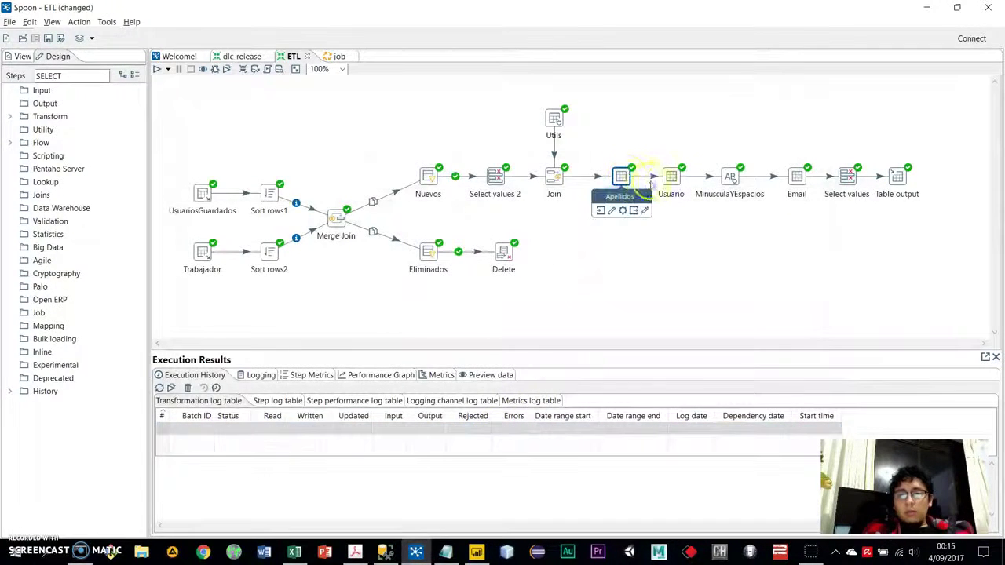
Review the Usuario Concat Fields step, including the NOMBRES length, target field length and advanced options.
{"action": "double_click", "coordinate": [669, 176]}
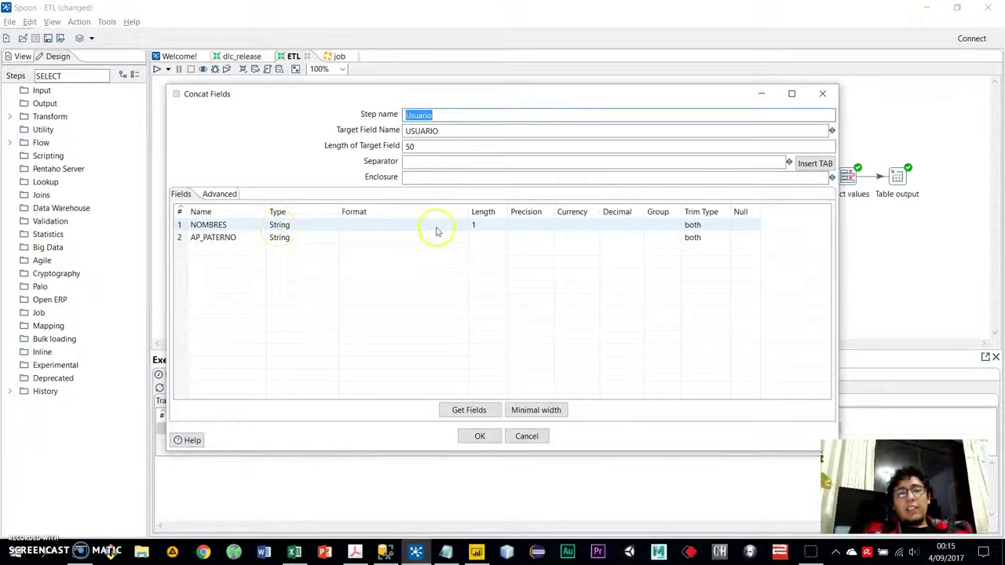
{"action": "left_click", "coordinate": [486, 225]}
{"action": "left_click", "coordinate": [473, 225]}
{"action": "left_click", "coordinate": [244, 226]}
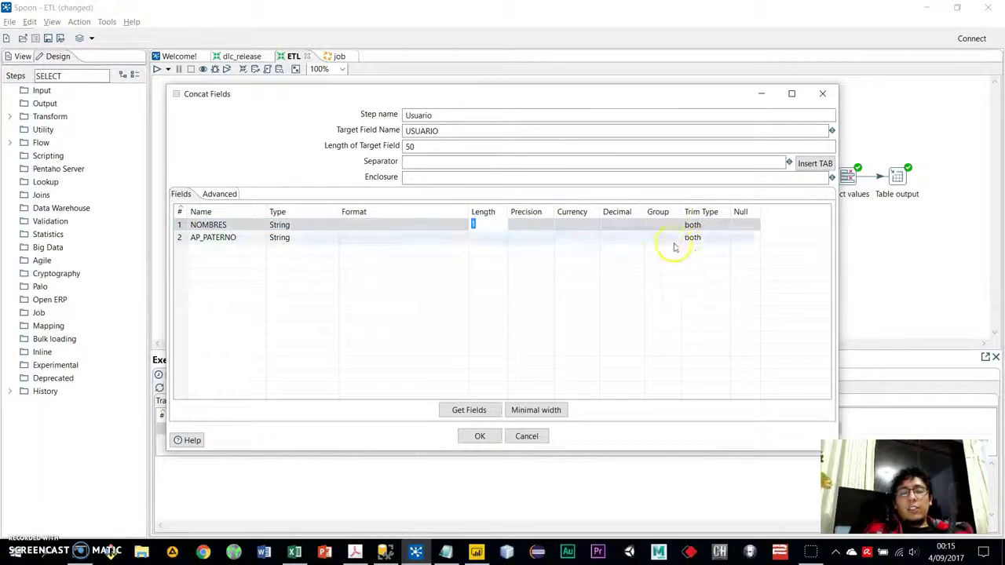
{"action": "left_click", "coordinate": [235, 195]}
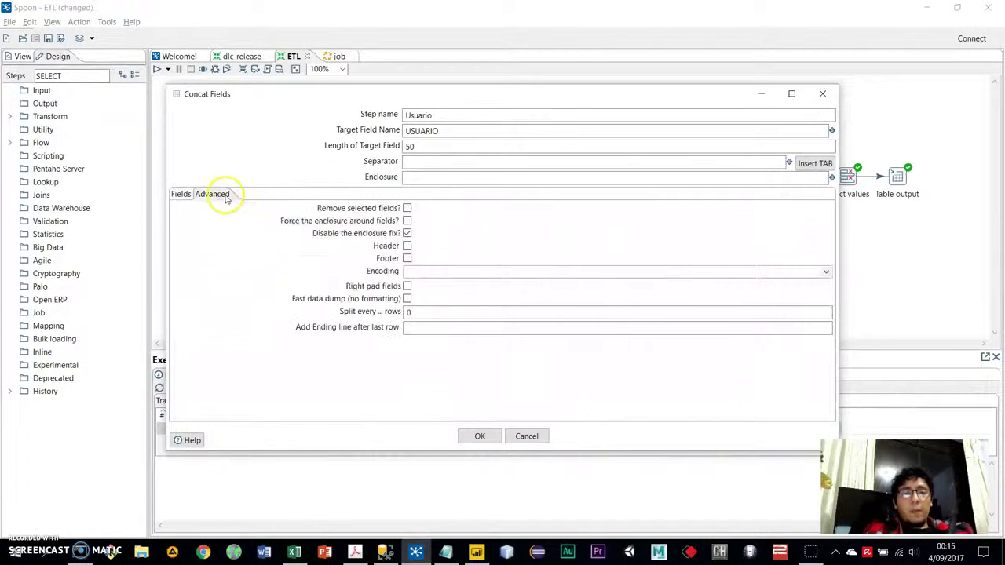
{"action": "double_click", "coordinate": [425, 146]}
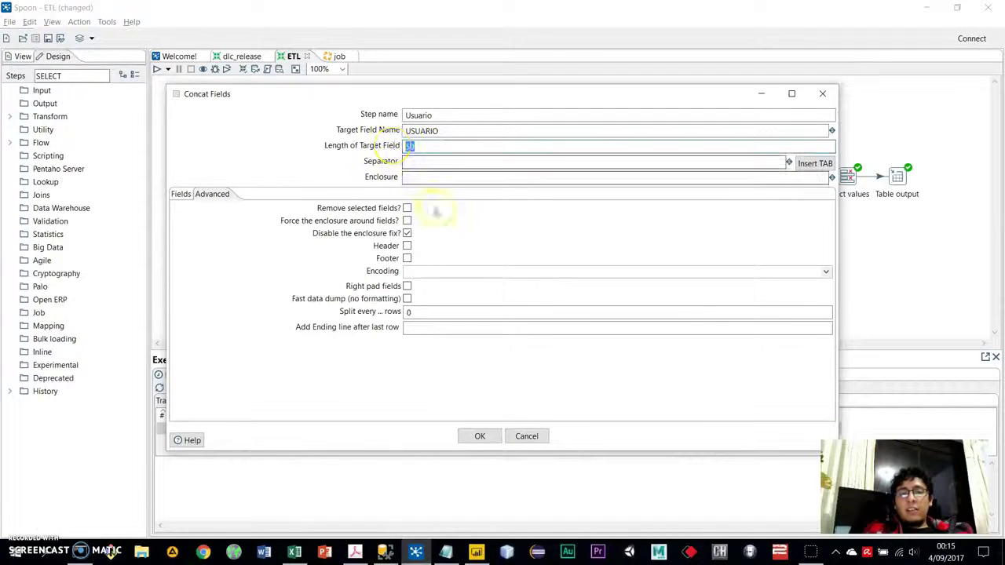
{"action": "left_click", "coordinate": [480, 436]}
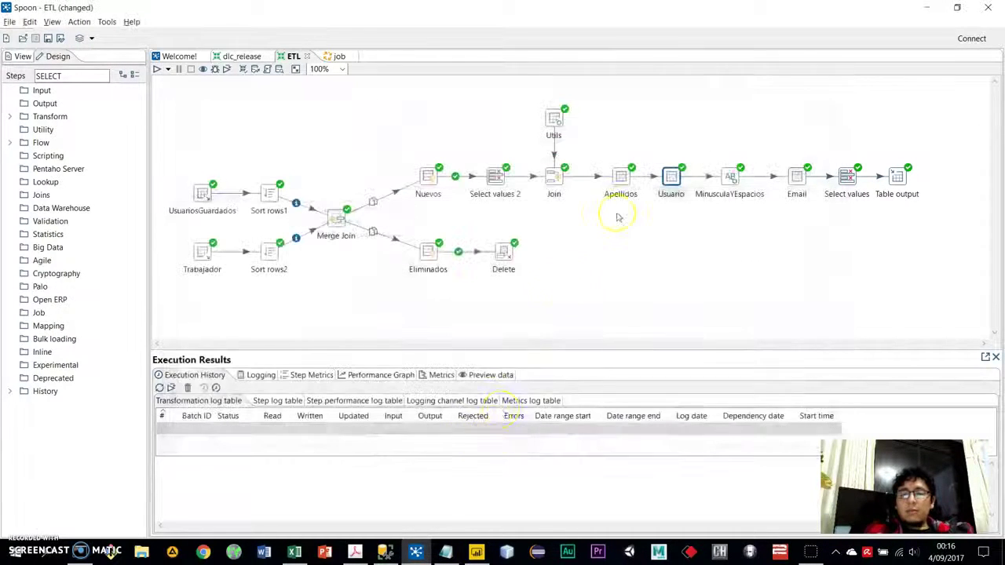
Review the MinusculaYEspacios string operations on USUARIO, including the lower-case conversion and space removal.
{"action": "double_click", "coordinate": [729, 176]}
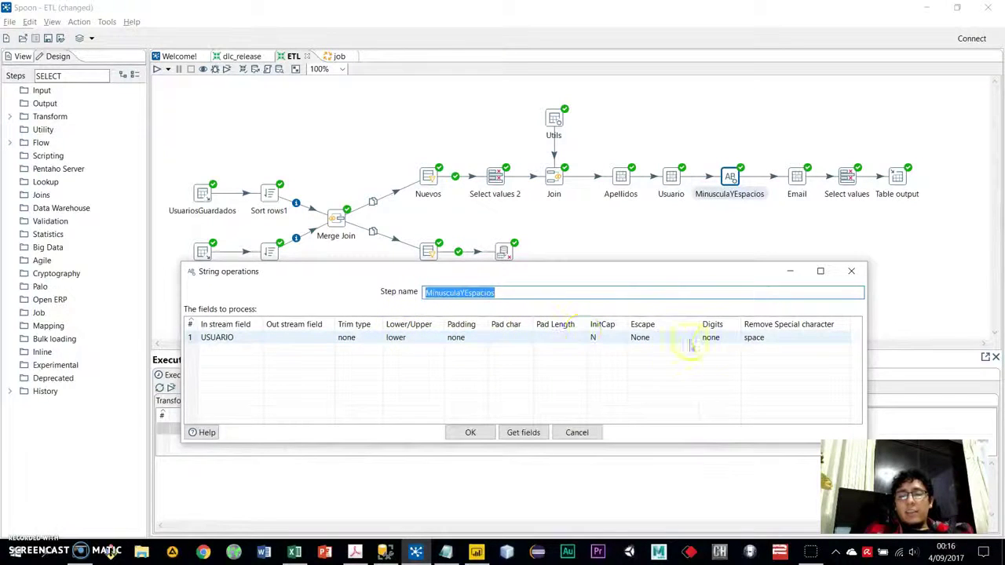
{"action": "left_click", "coordinate": [772, 343]}
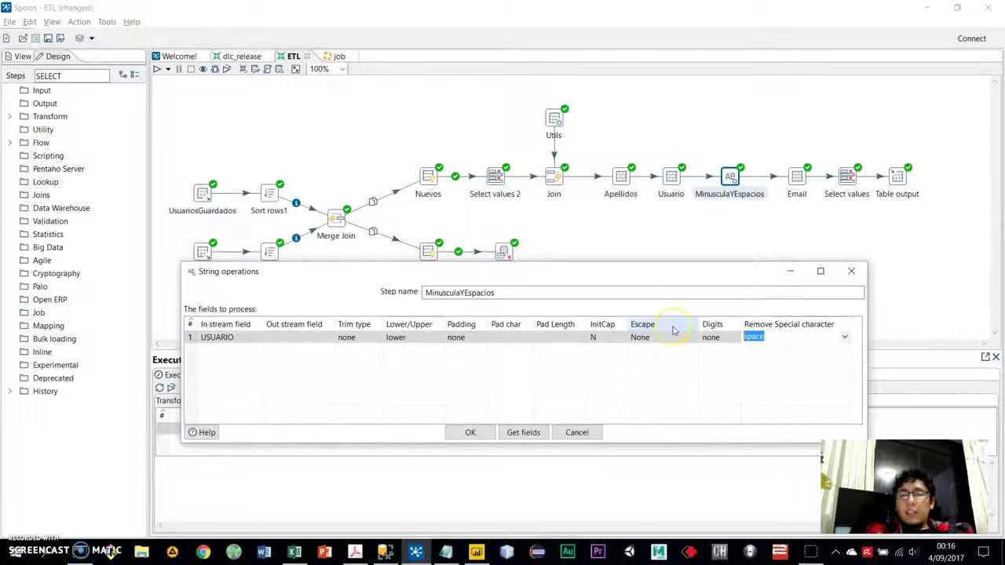
{"action": "left_click", "coordinate": [246, 337]}
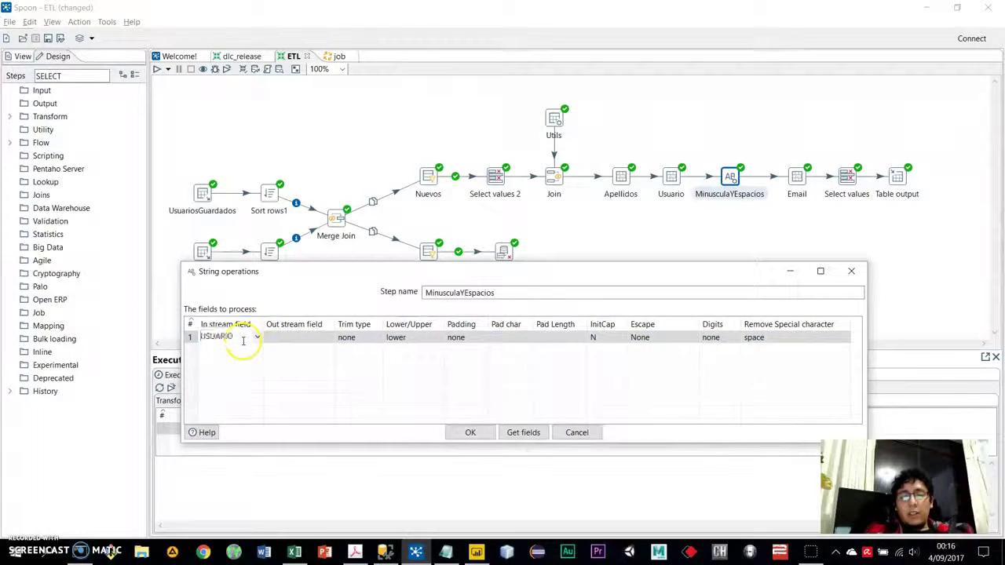
{"action": "left_click", "coordinate": [424, 337]}
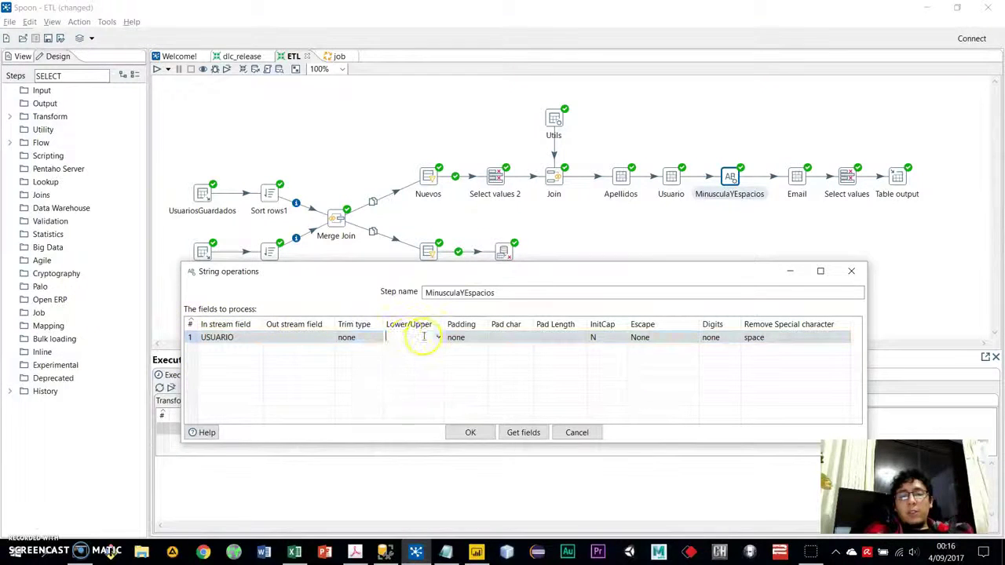
{"action": "left_click", "coordinate": [424, 336]}
{"action": "left_click", "coordinate": [411, 360]}
{"action": "left_click", "coordinate": [480, 434]}
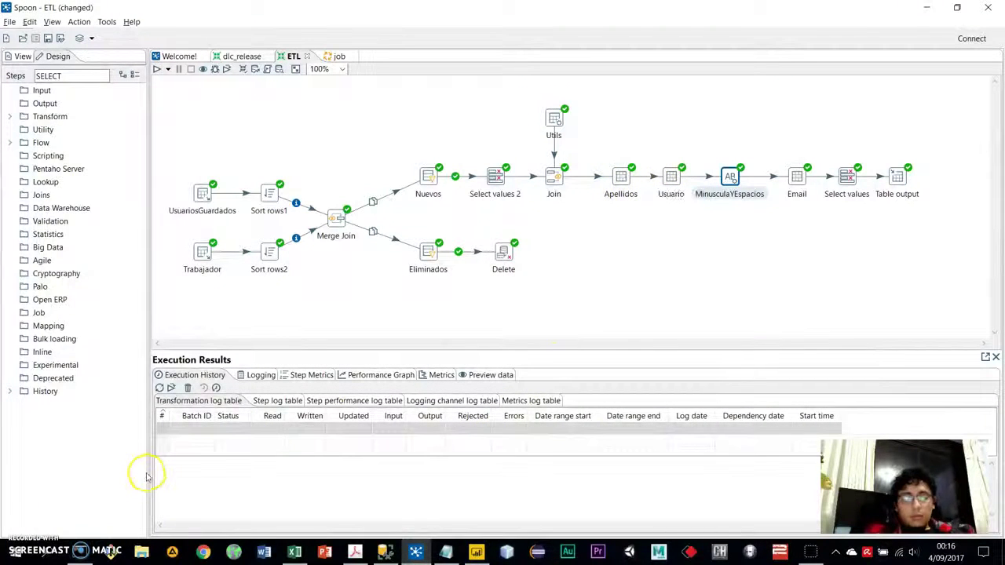
Review the Email Concat Fields step, including its USUARIO and DominioSalesland source fields and the EMAIL target field.
{"action": "double_click", "coordinate": [796, 179]}
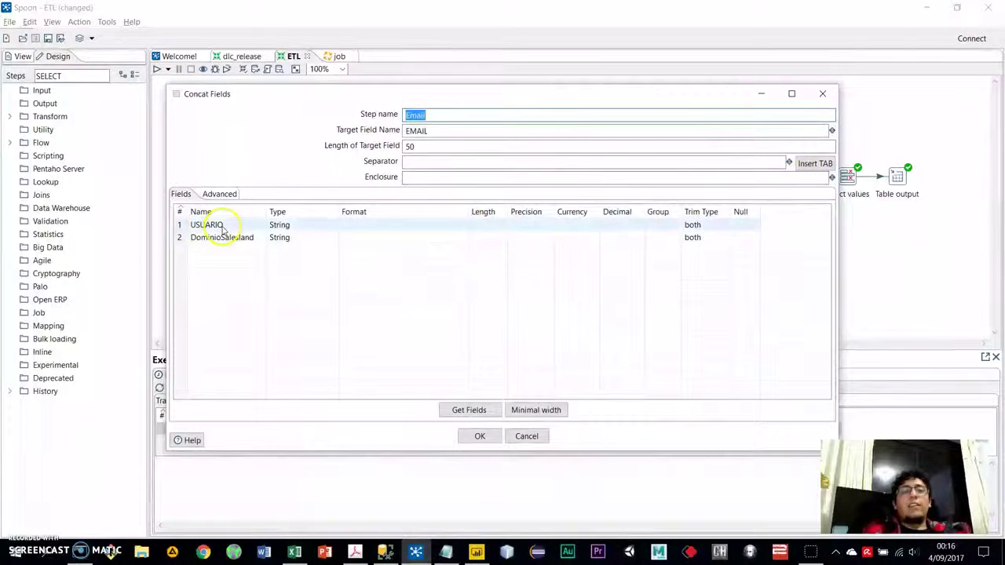
{"action": "left_click_drag", "start_coordinate": [579, 93], "coordinate": [536, 221]}
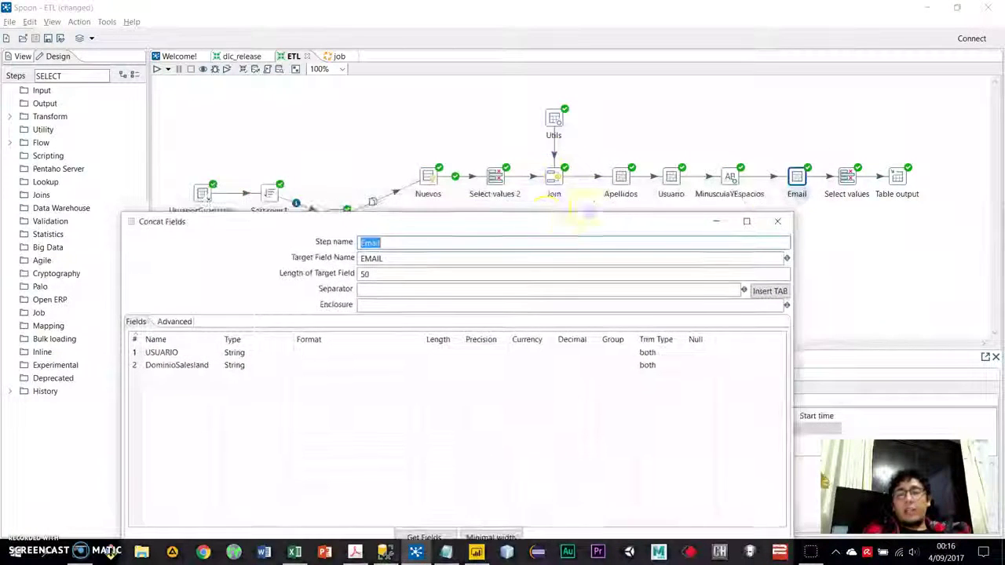
{"action": "left_click", "coordinate": [671, 180]}
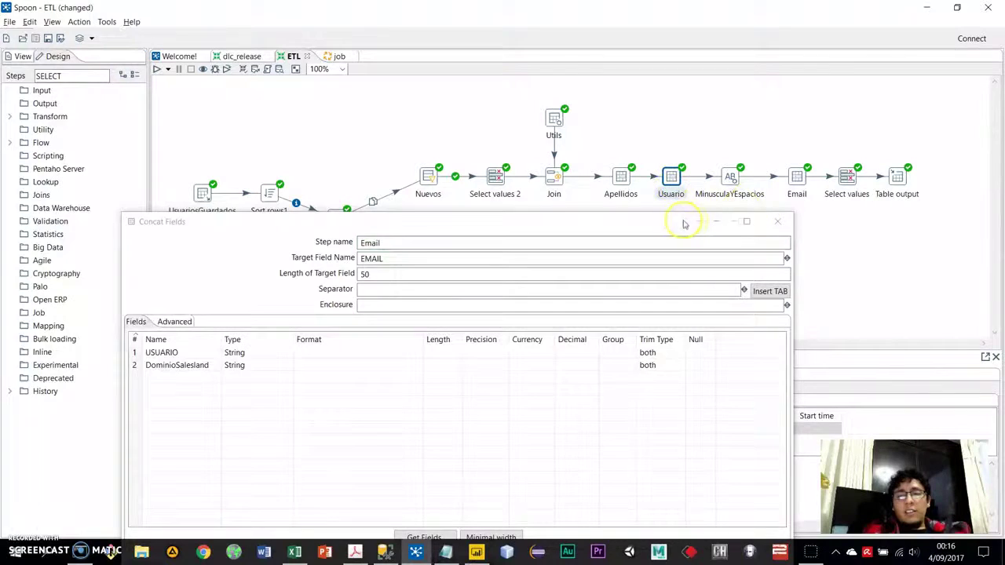
{"action": "left_click_drag", "start_coordinate": [683, 223], "coordinate": [680, 194]}
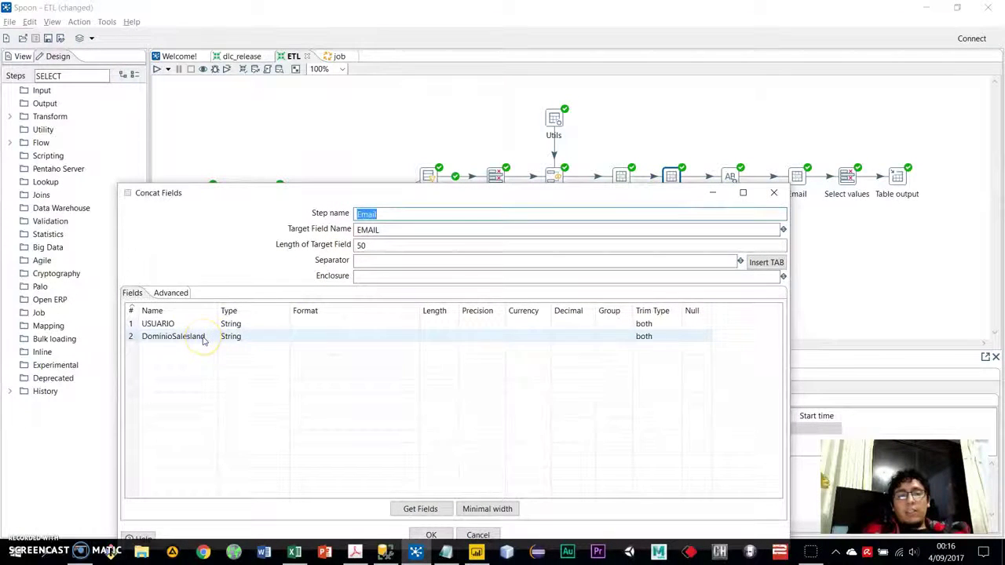
{"action": "left_click", "coordinate": [773, 192]}
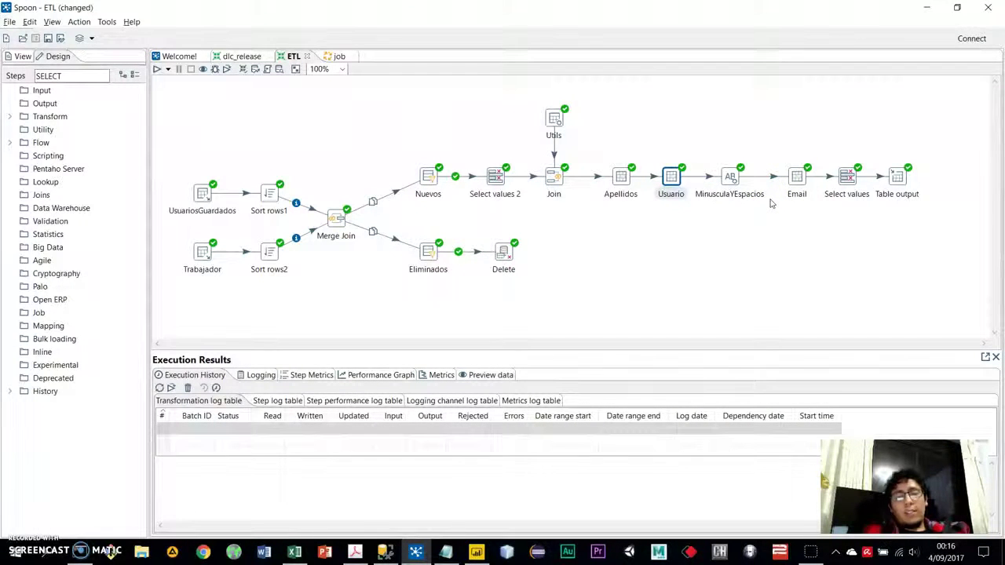
Examine the meta-data type conversions for IDPUESTO and ACTIVO in the Select values step after Email.
{"action": "left_click", "coordinate": [795, 182]}
{"action": "left_click", "coordinate": [848, 177]}
{"action": "mouse_move", "coordinate": [850, 183]}
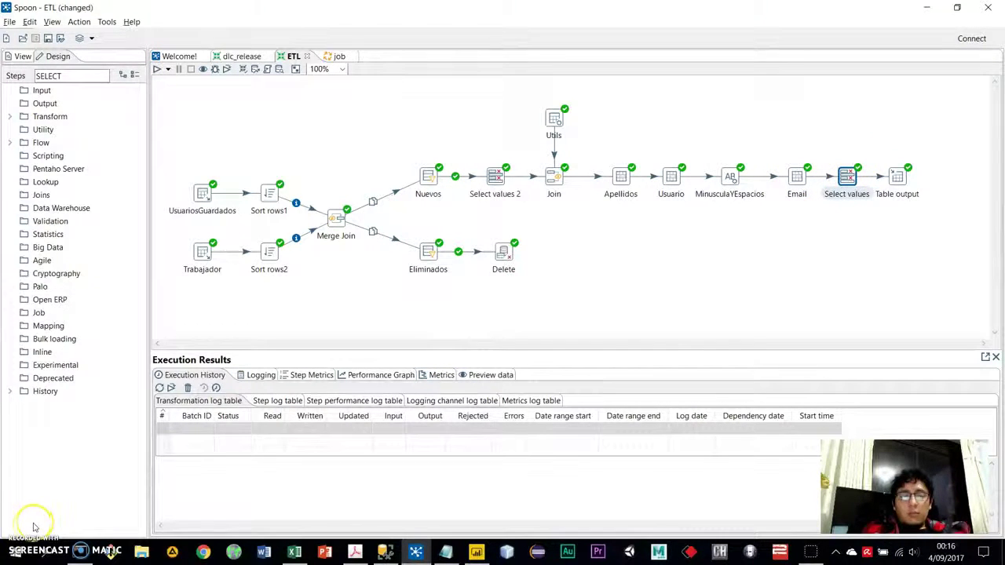
{"action": "left_click", "coordinate": [421, 446]}
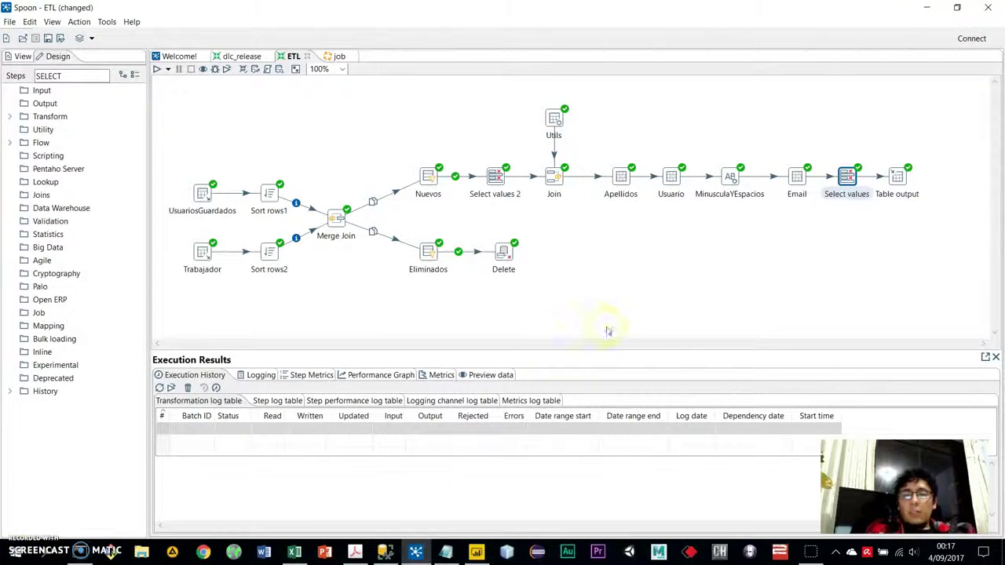
{"action": "double_click", "coordinate": [856, 183]}
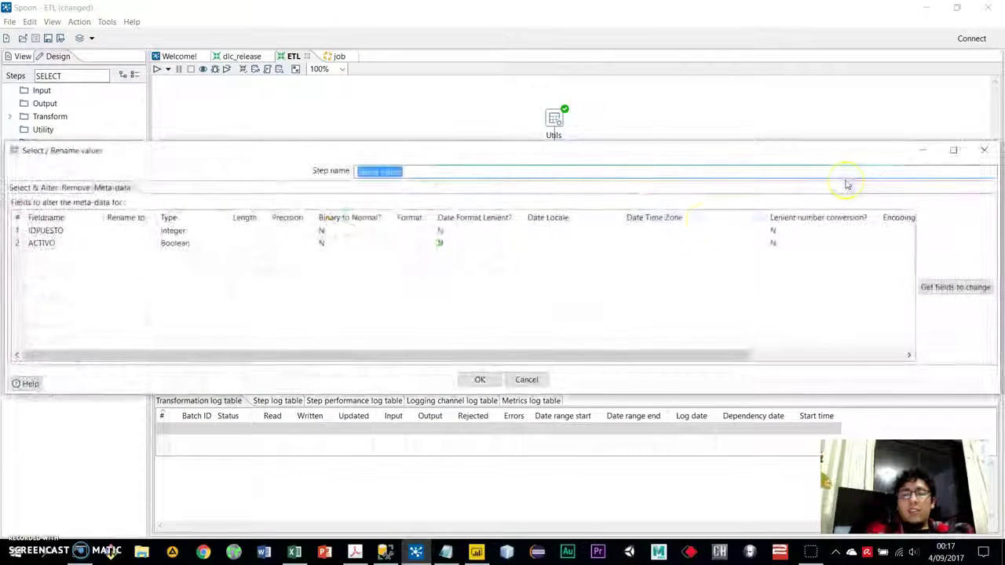
{"action": "left_click_drag", "start_coordinate": [344, 143], "coordinate": [464, 222]}
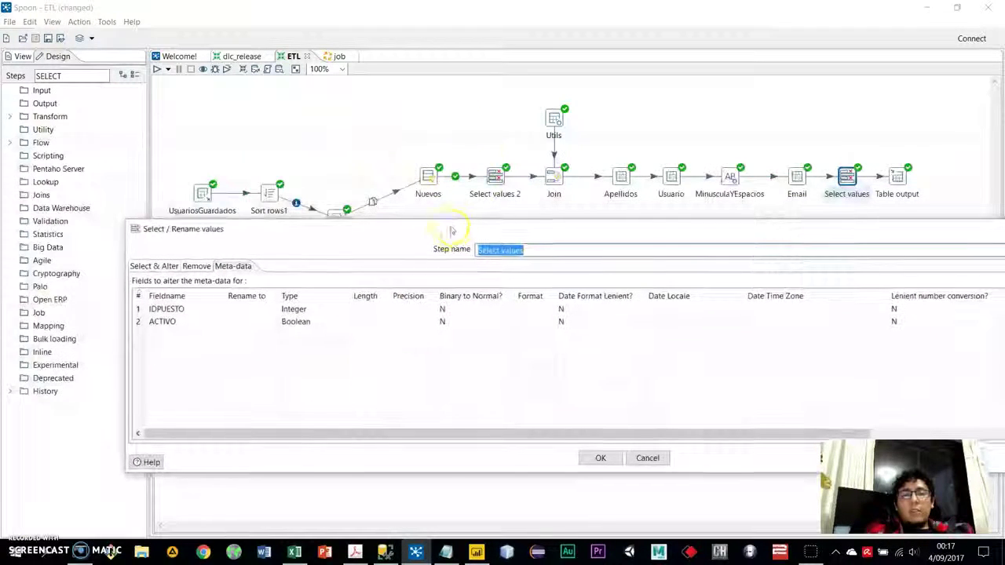
Inspect the Promotor field definition and its constant value in the Utils constant rows.
{"action": "double_click", "coordinate": [558, 120]}
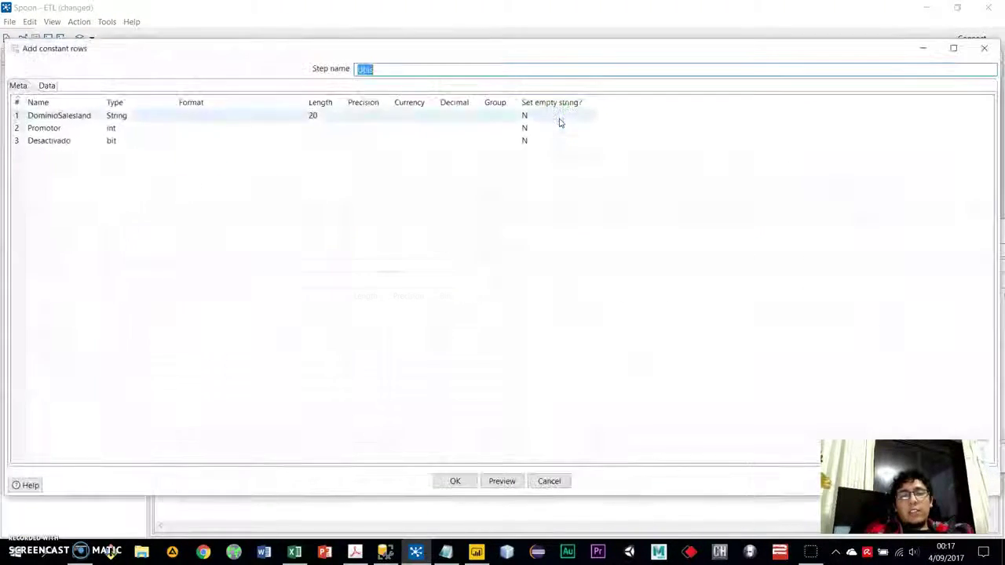
{"action": "left_click_drag", "start_coordinate": [273, 61], "coordinate": [475, 188]}
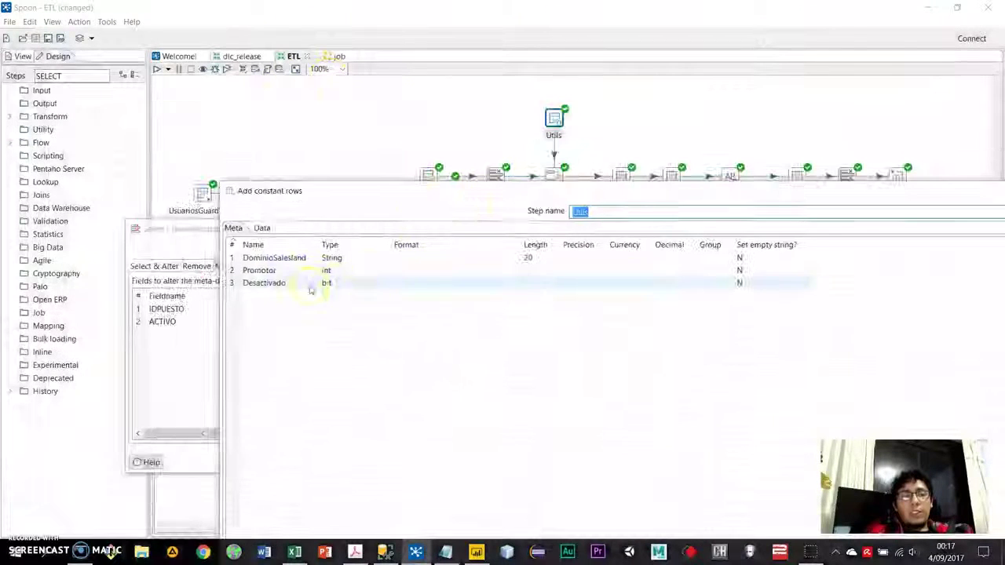
{"action": "left_click", "coordinate": [267, 270]}
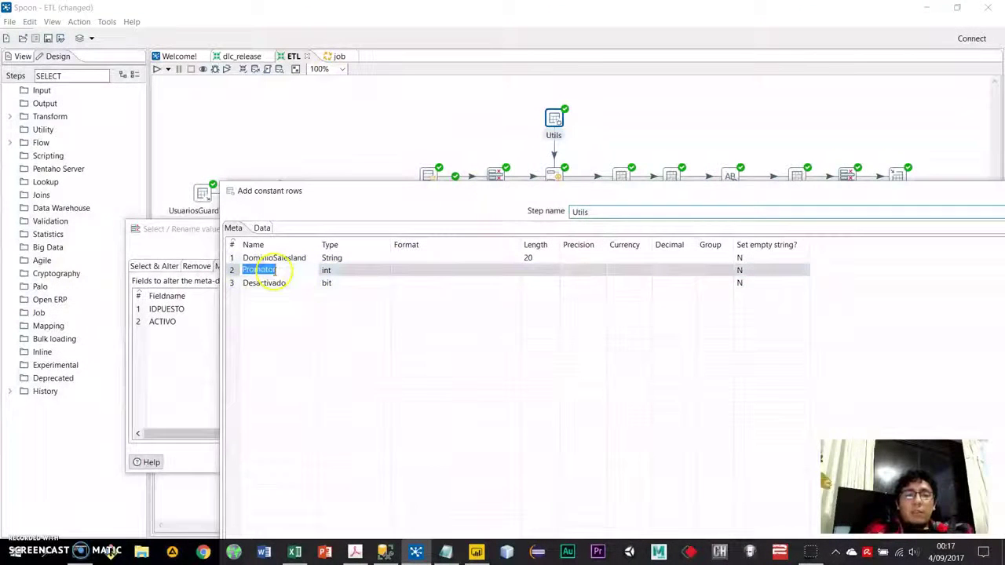
{"action": "left_click", "coordinate": [263, 228]}
{"action": "left_click", "coordinate": [317, 258]}
{"action": "type", "text": "4"}
{"action": "left_click_drag", "start_coordinate": [464, 193], "coordinate": [279, 205]}
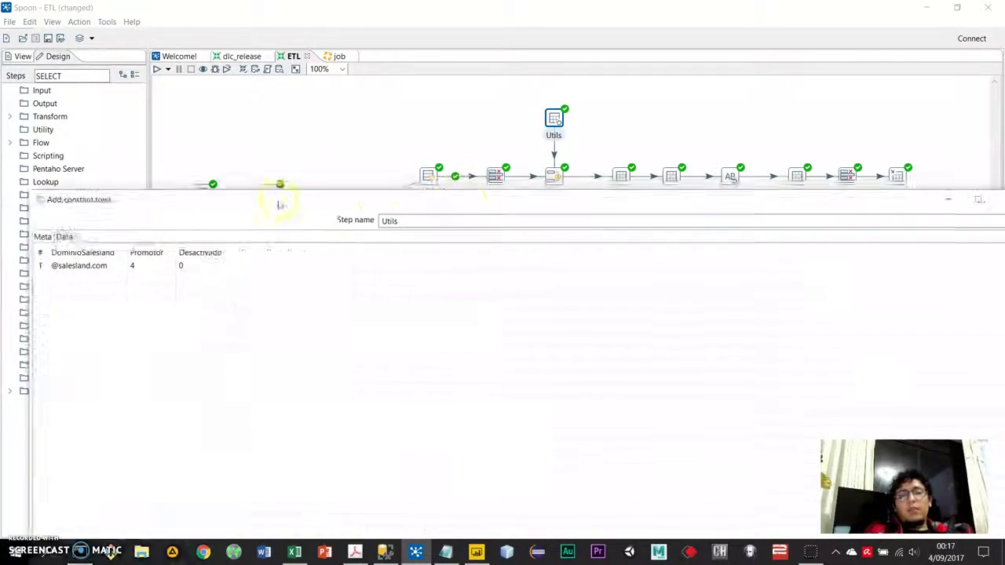
Switch to Adobe Acrobat Pro to check the IDPUESTO requirement in the assignment PDF, and close the PDF and the Utils settings.
{"action": "left_click", "coordinate": [355, 552]}
{"action": "left_click_drag", "start_coordinate": [667, 263], "coordinate": [763, 405]}
{"action": "left_click", "coordinate": [762, 408]}
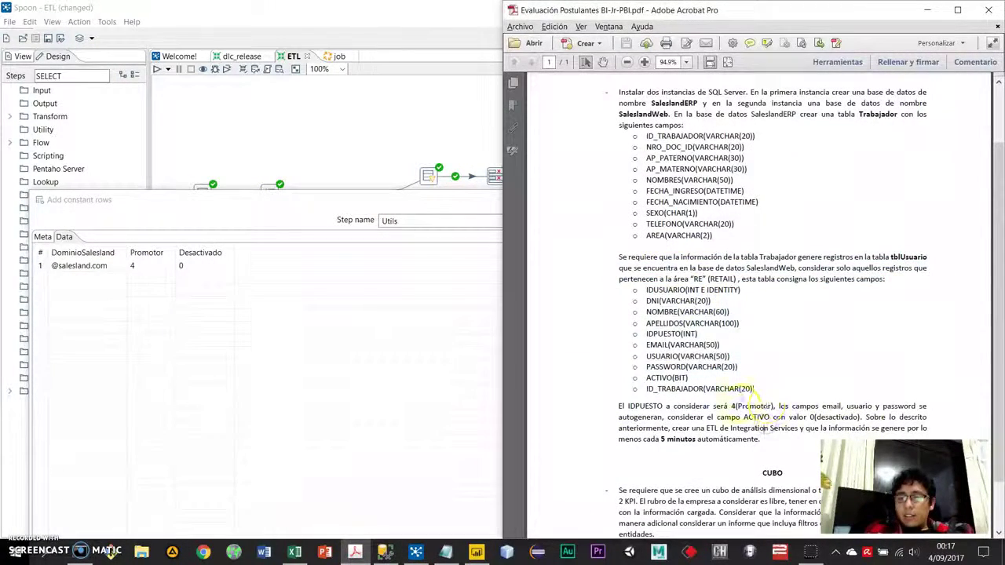
{"action": "left_click_drag", "start_coordinate": [629, 406], "coordinate": [755, 410]}
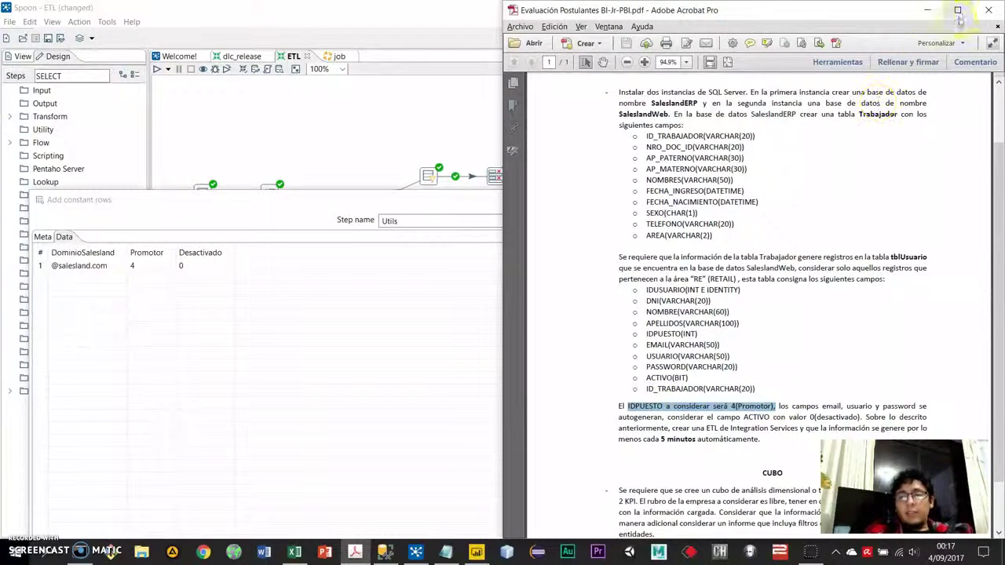
{"action": "left_click", "coordinate": [987, 10]}
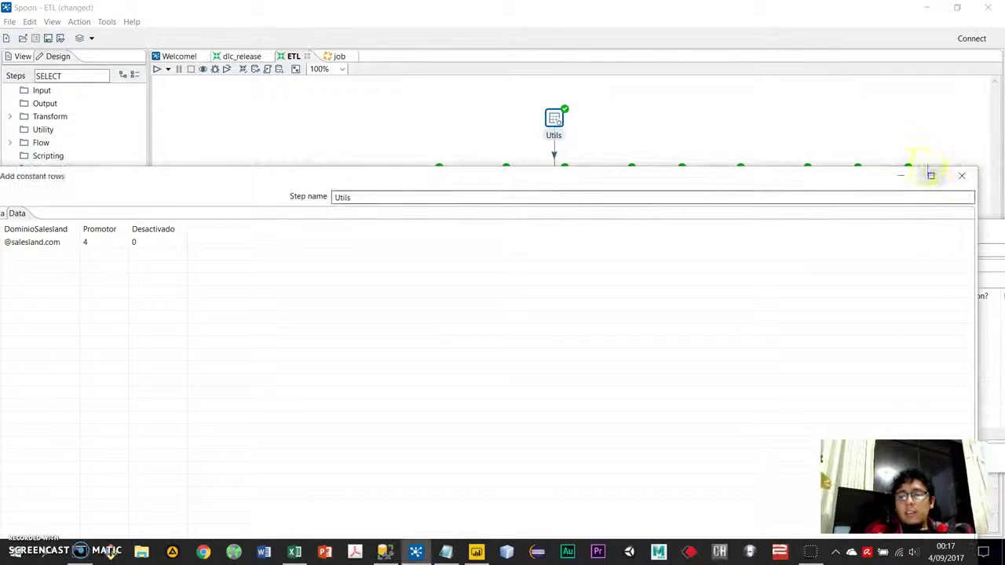
{"action": "left_click", "coordinate": [961, 176]}
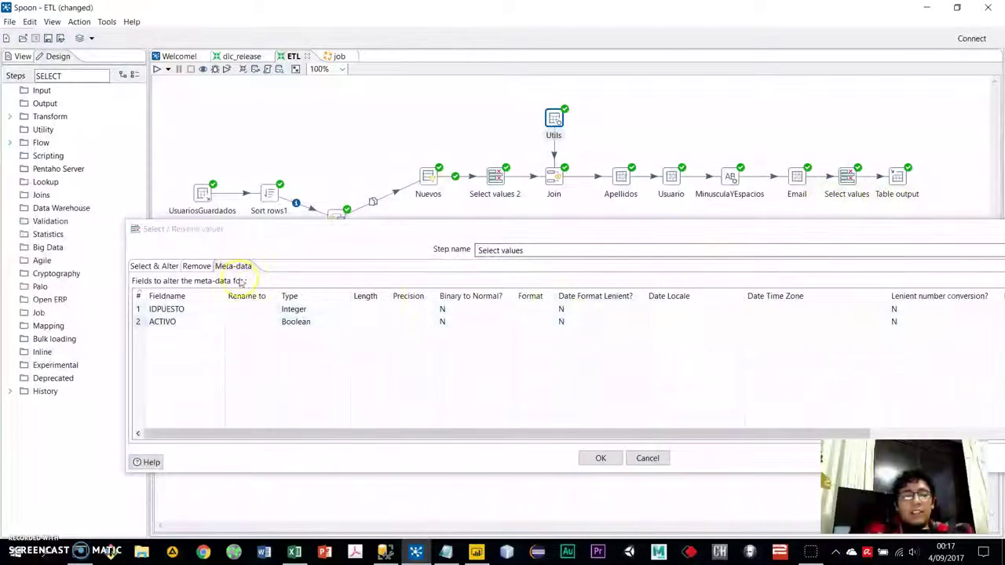
Review the Select & Alter renames of Promotor to IDPUESTO, NOMBRES to NOMBRE, and NRO_DOC_ID to DNI.
{"action": "left_click", "coordinate": [154, 266]}
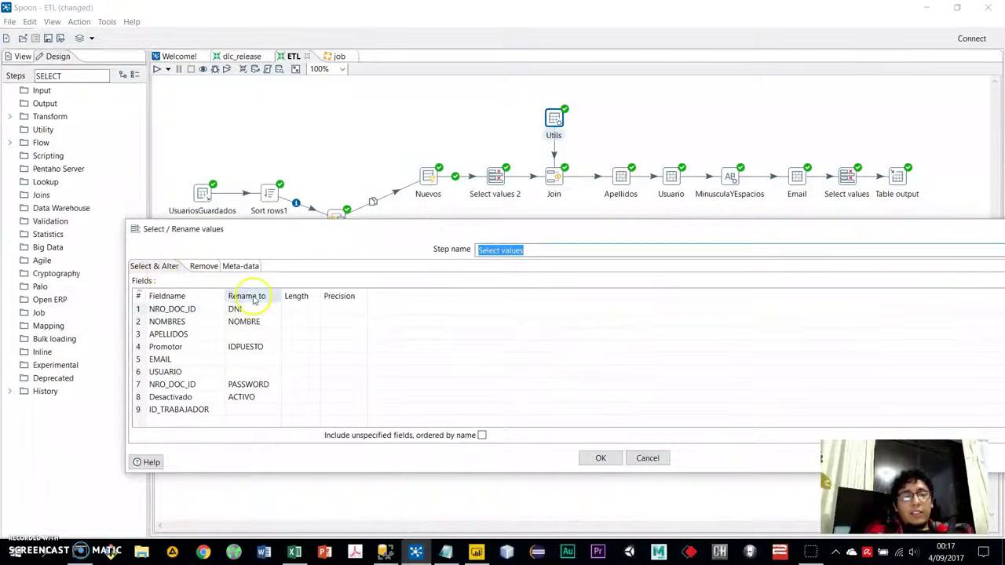
{"action": "left_click", "coordinate": [179, 347]}
{"action": "left_click", "coordinate": [248, 348]}
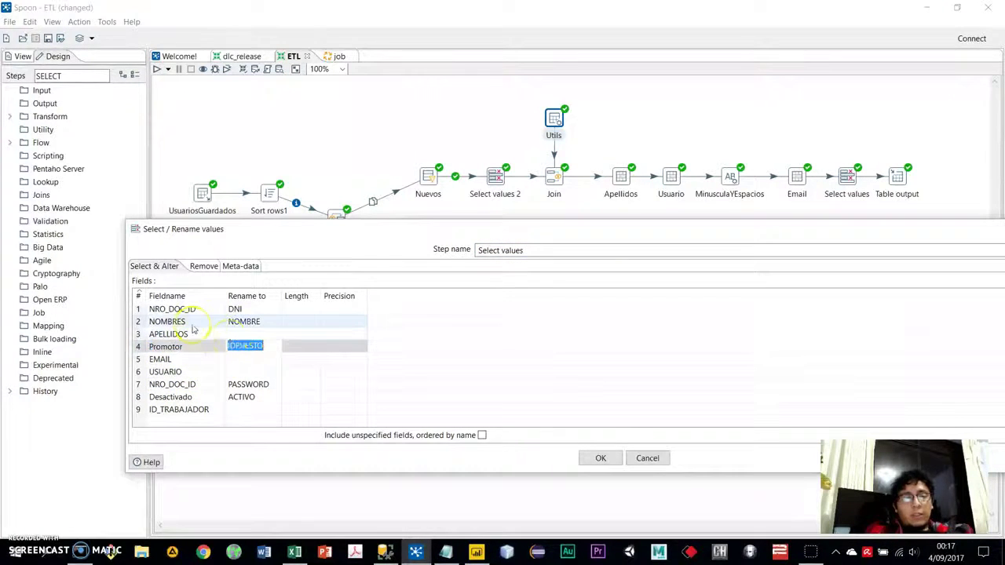
{"action": "left_click", "coordinate": [166, 321]}
{"action": "left_click", "coordinate": [247, 322]}
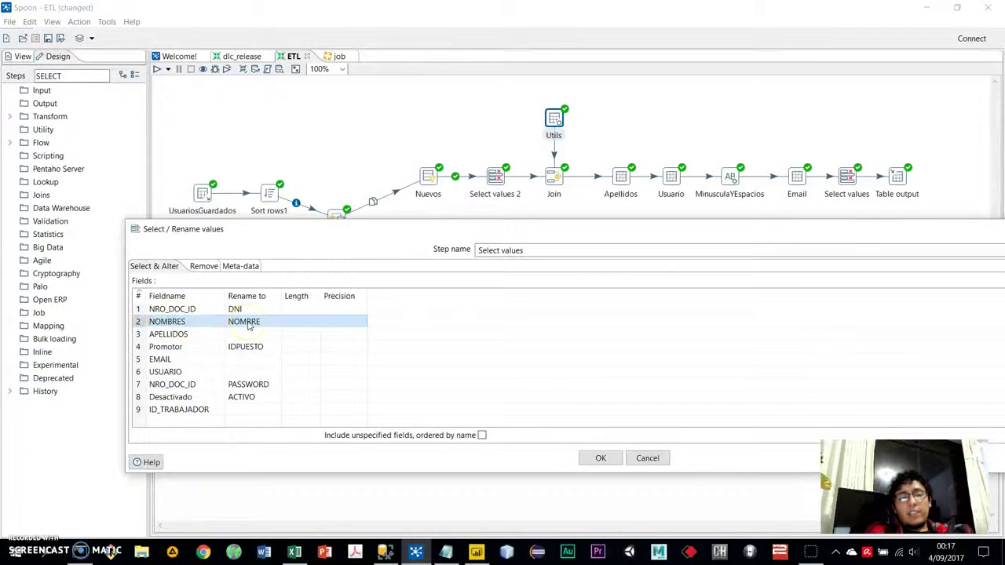
{"action": "left_click", "coordinate": [196, 310]}
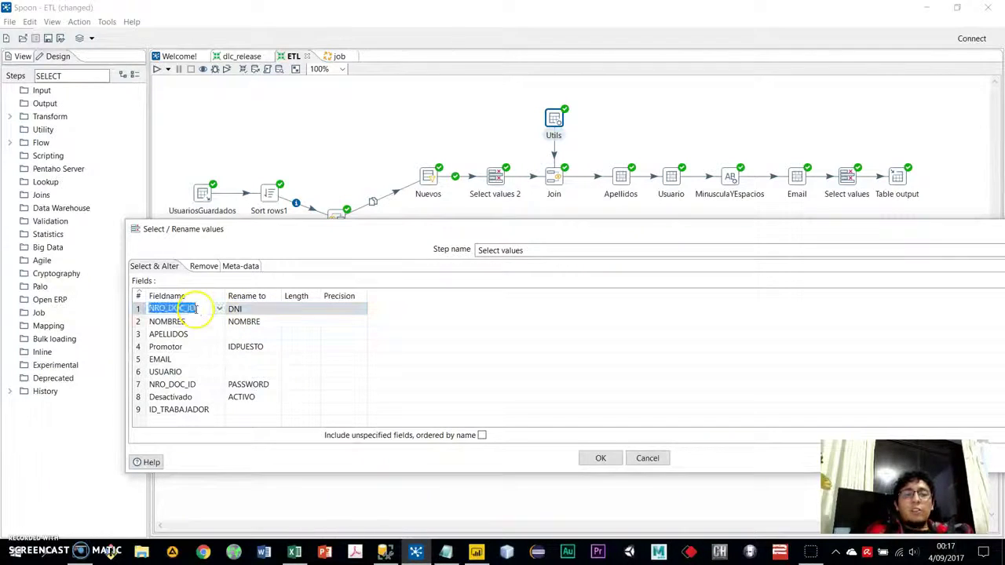
{"action": "left_click", "coordinate": [201, 308]}
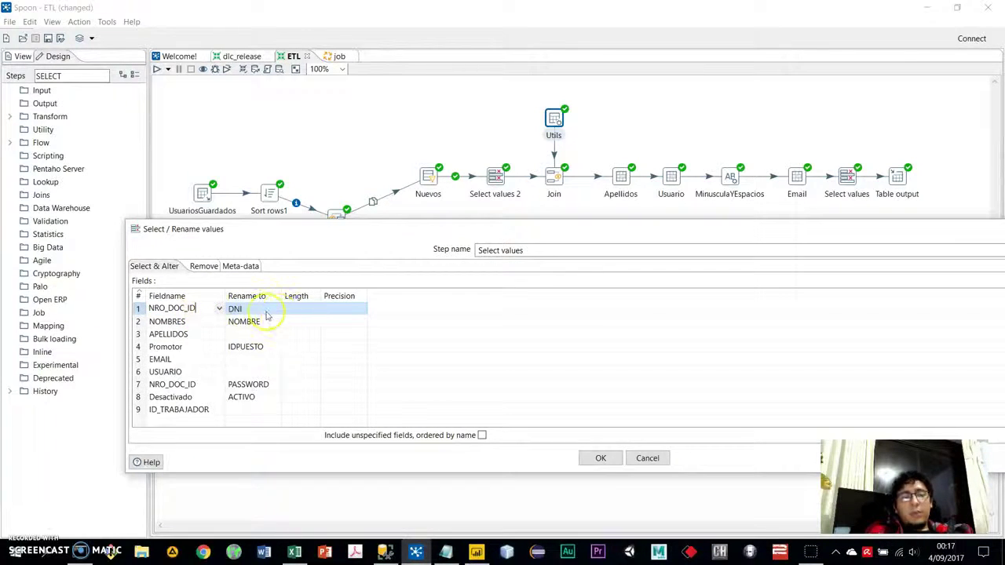
Review the renames of NRO_DOC_ID to PASSWORD and Desactivado to ACTIVO, and close the Select values settings.
{"action": "left_click", "coordinate": [208, 388]}
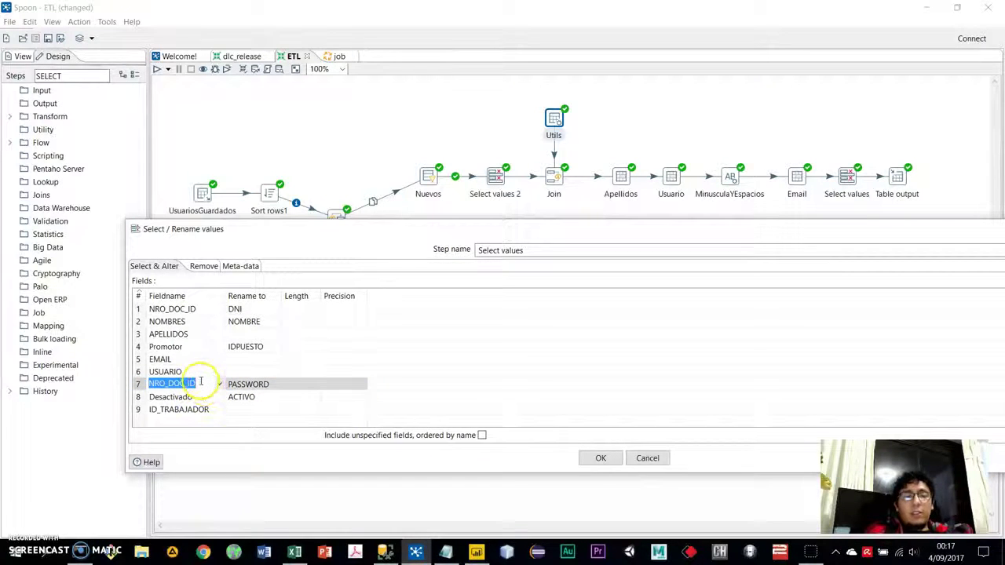
{"action": "left_click", "coordinate": [246, 385]}
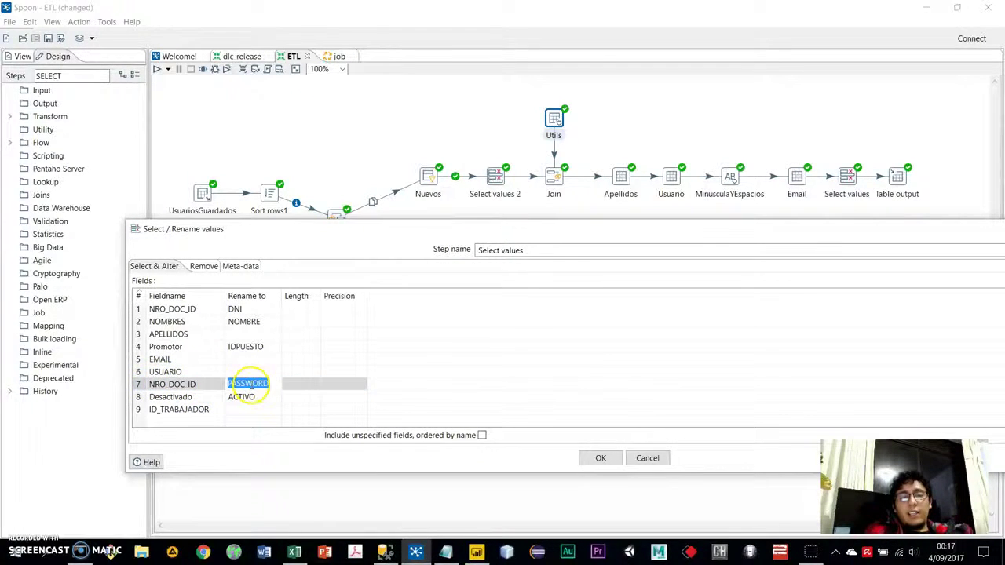
{"action": "left_click", "coordinate": [201, 398]}
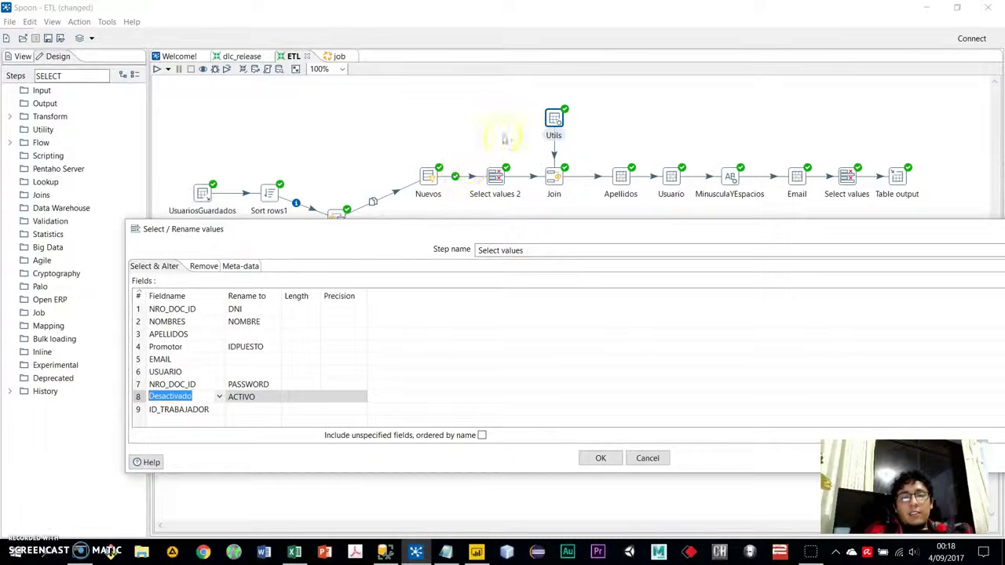
{"action": "left_click", "coordinate": [245, 399]}
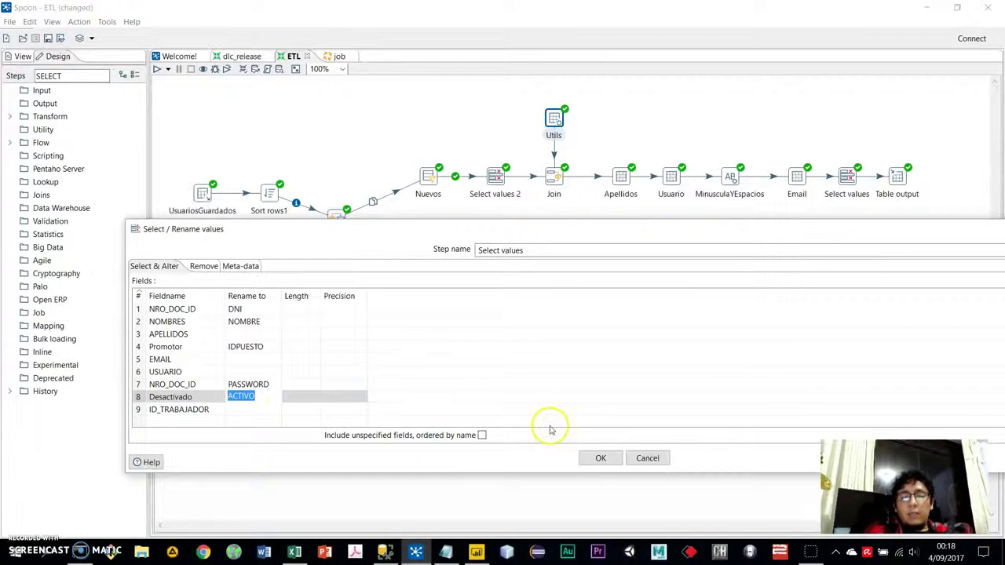
{"action": "left_click", "coordinate": [602, 459]}
Review the Table output settings, checking the SaleslandDestiny connection and the tblUsuario target table, and close them.
{"action": "left_click", "coordinate": [847, 176]}
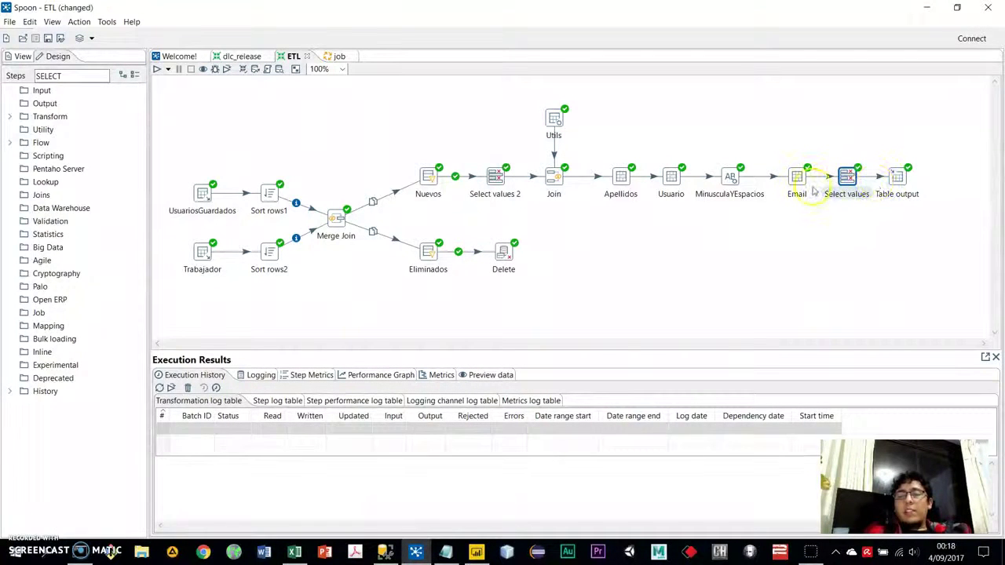
{"action": "left_click", "coordinate": [842, 198]}
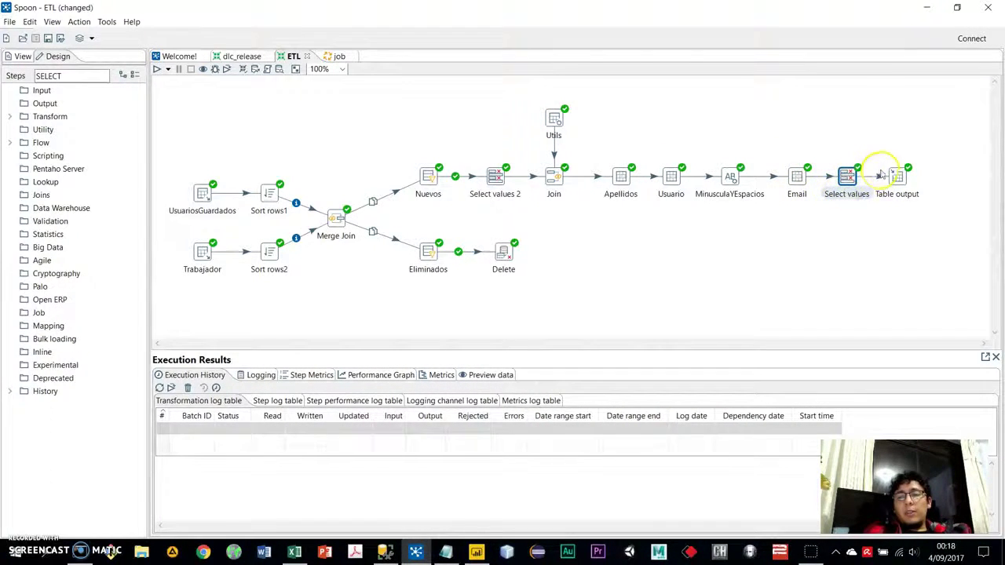
{"action": "left_click", "coordinate": [904, 179]}
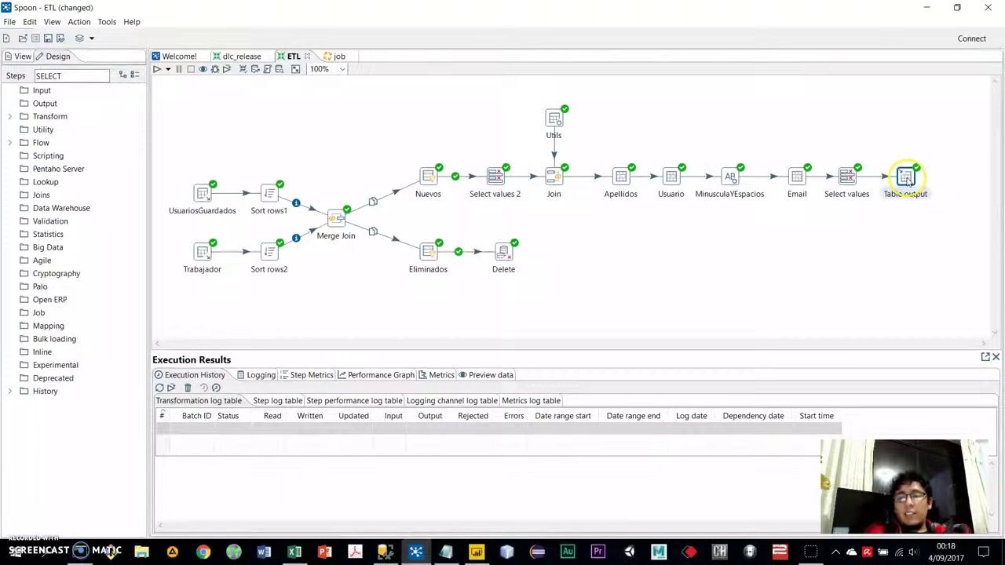
{"action": "double_click", "coordinate": [906, 179]}
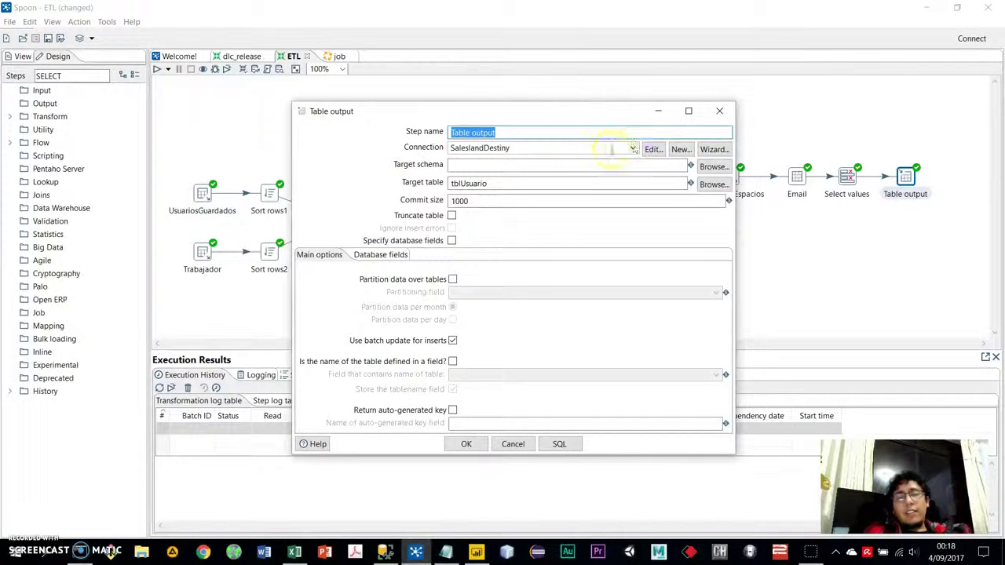
{"action": "double_click", "coordinate": [471, 182]}
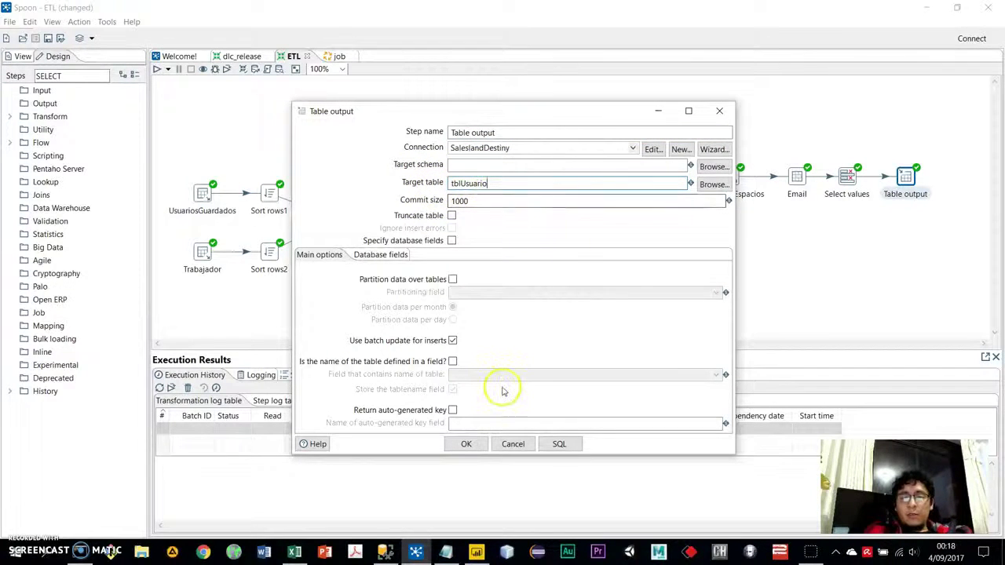
{"action": "left_click", "coordinate": [462, 444]}
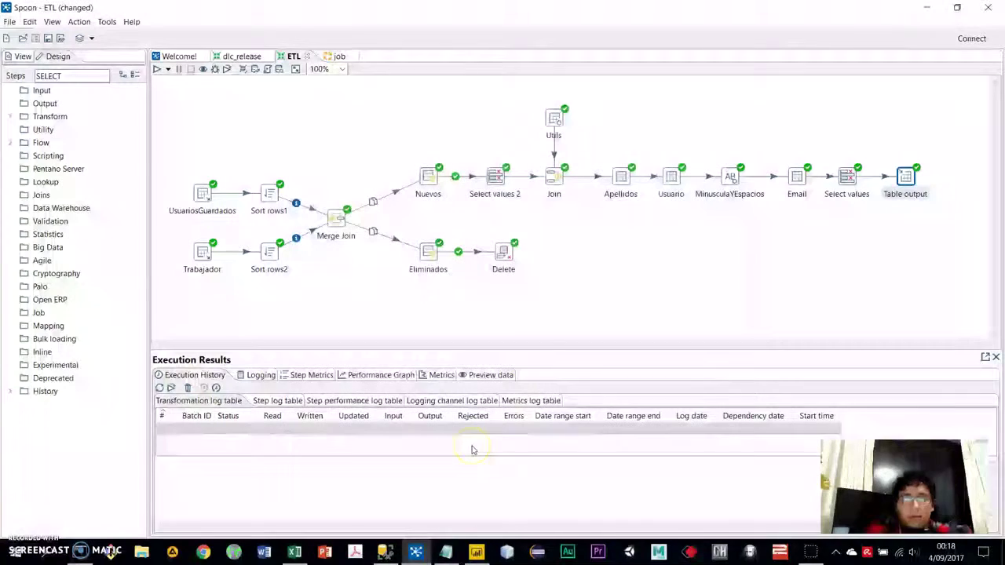
Switch to SQL Server Management Studio and run the SELECT query on SaleslandWeb's tblUsuario.
{"action": "left_click", "coordinate": [386, 552]}
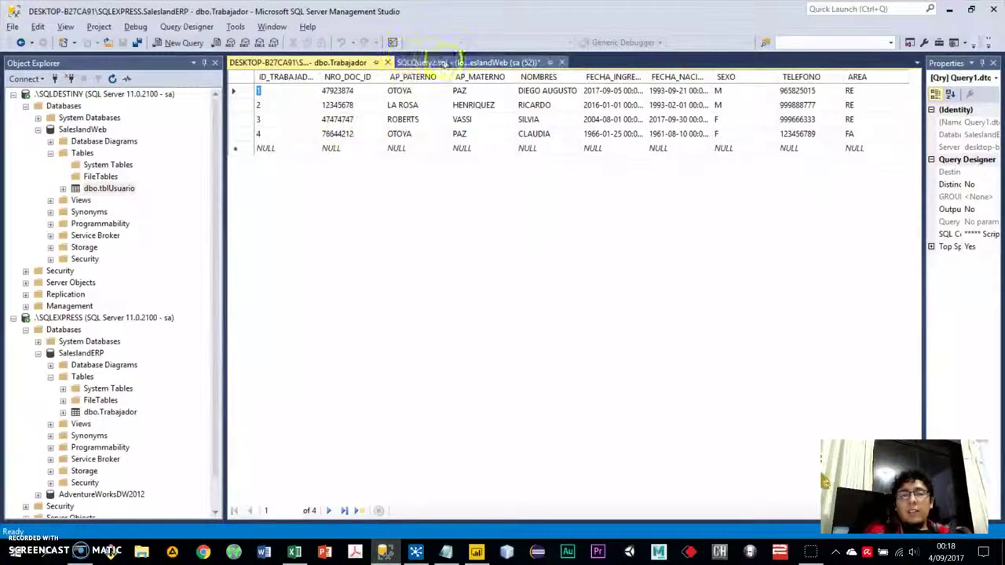
{"action": "left_click", "coordinate": [471, 62]}
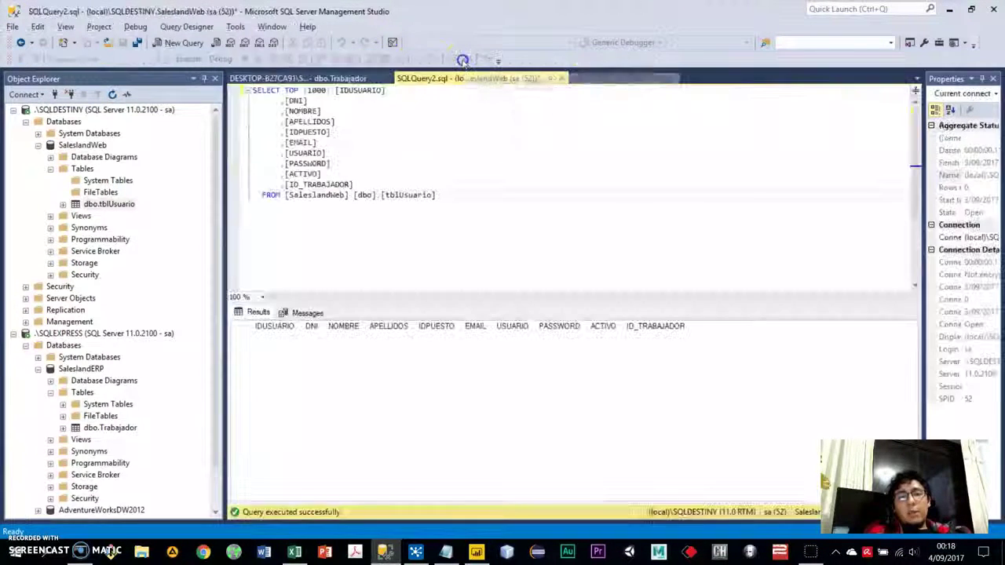
{"action": "left_click_drag", "start_coordinate": [449, 199], "coordinate": [225, 84]}
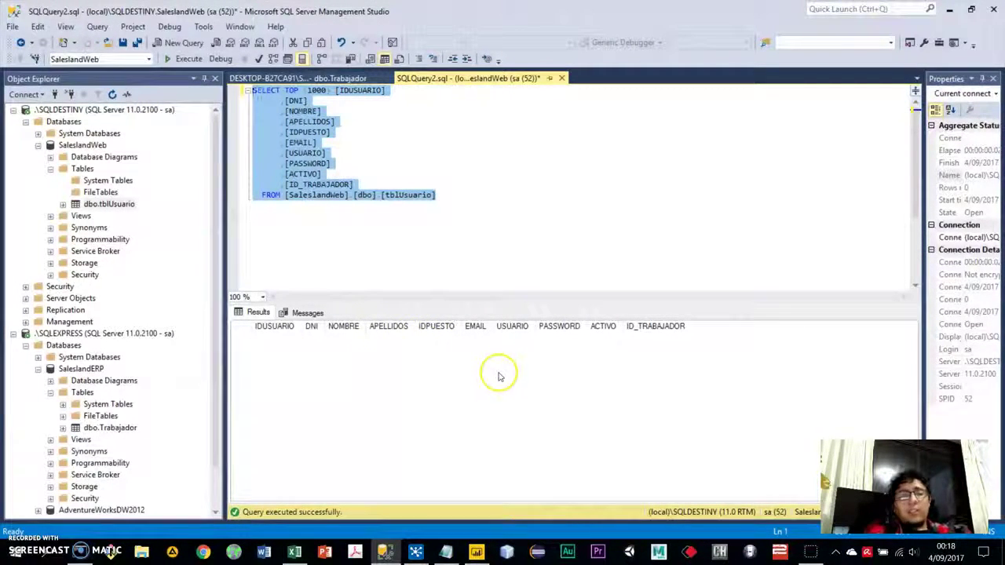
Switch back to Spoon and save the ETL transformation.
{"action": "key", "text": "alt+Tab"}
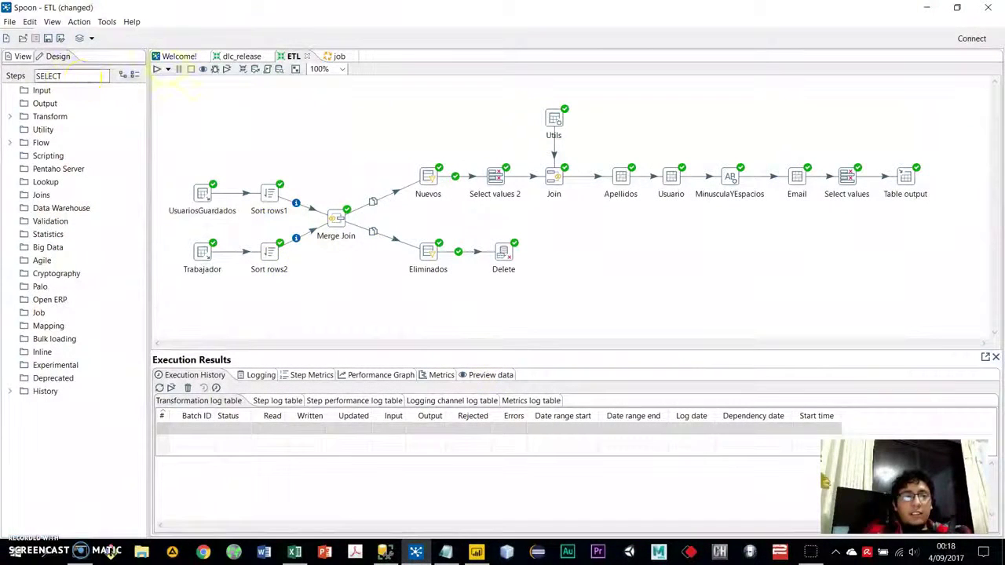
{"action": "key", "text": "ctrl+s"}
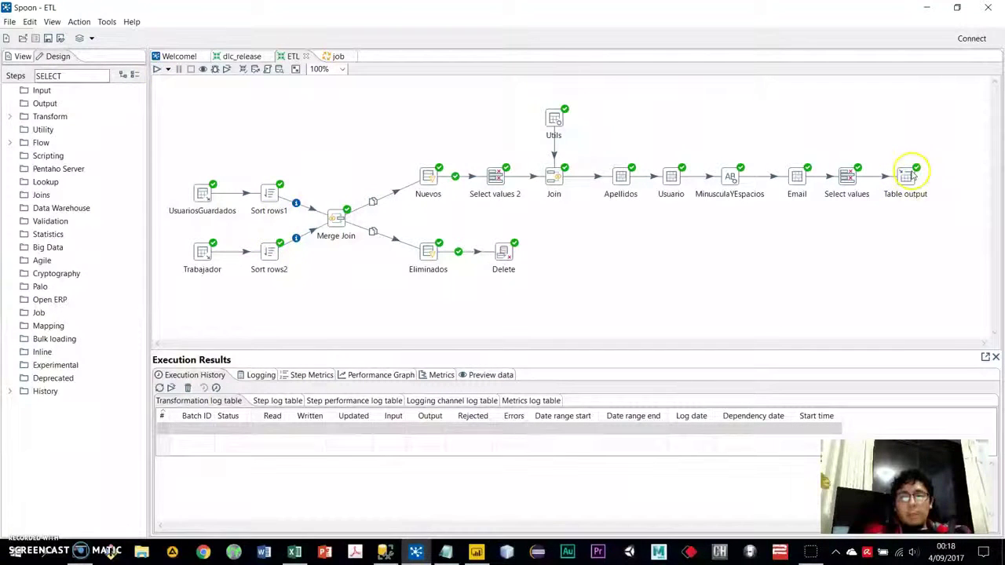
{"action": "mouse_move", "coordinate": [911, 175]}
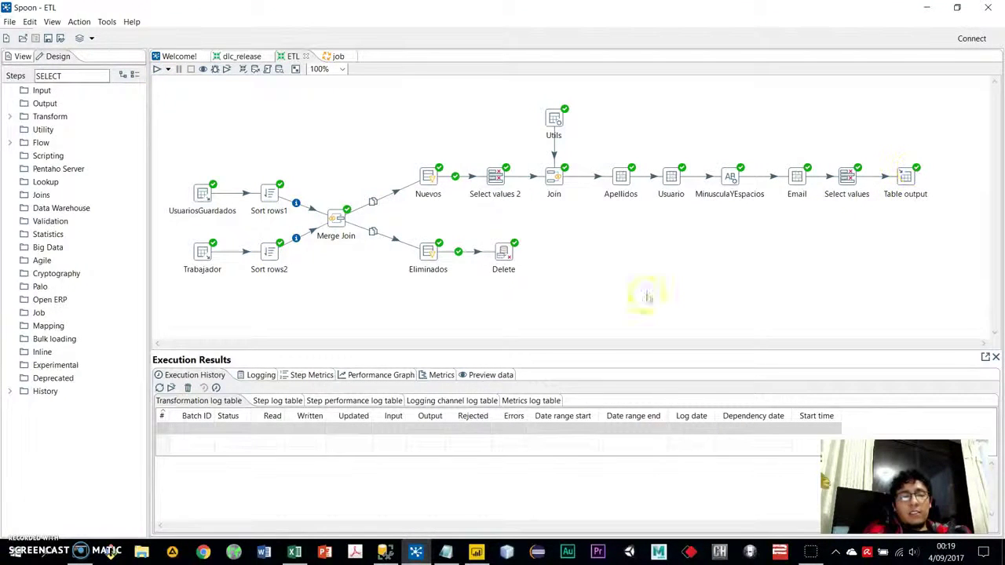
Switch to SQL Server Management Studio, rerun the tblUsuario query, and check the AREA values of the source rows in Trabajador.
{"action": "key", "text": "alt+Tab"}
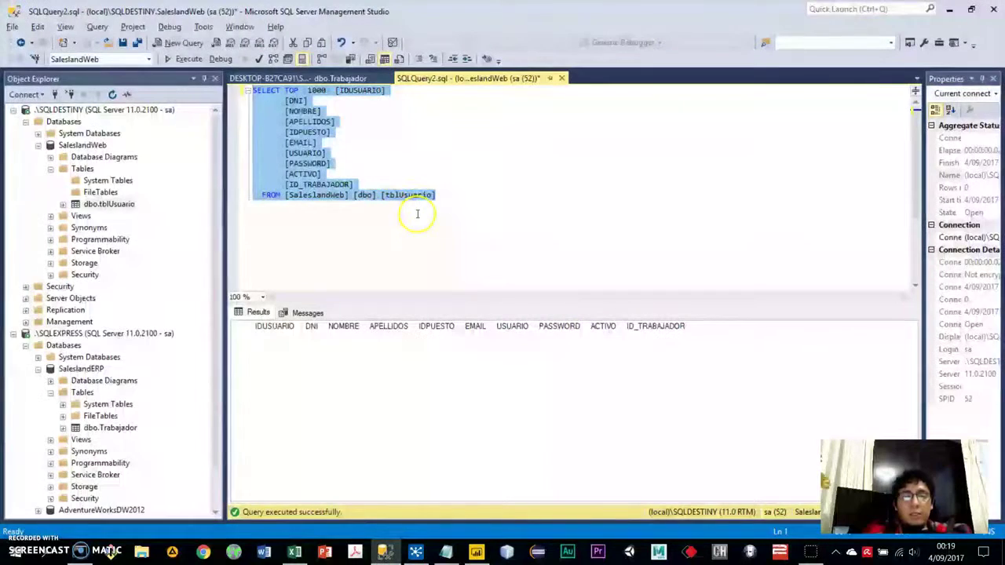
{"action": "key", "text": "F5"}
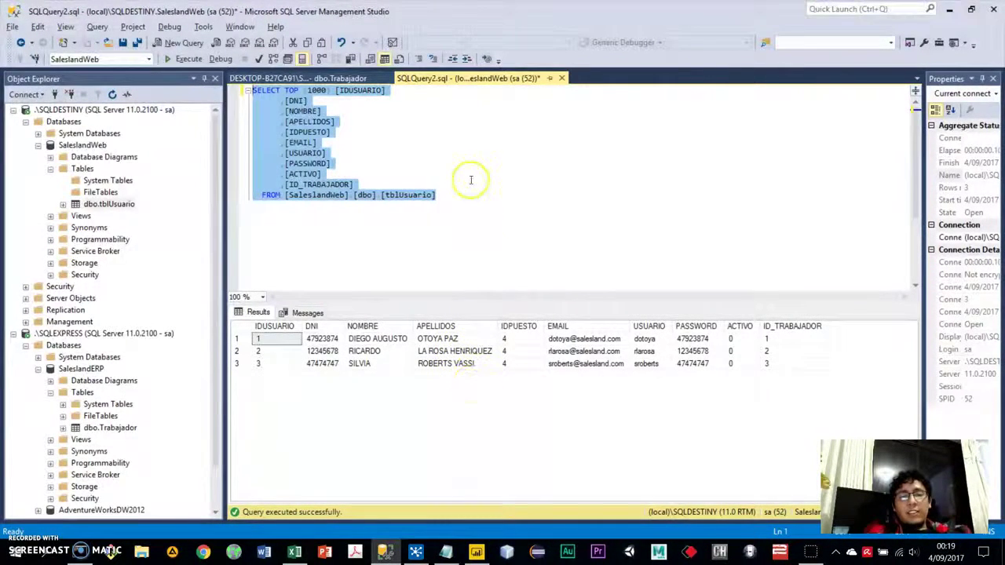
{"action": "left_click", "coordinate": [329, 77]}
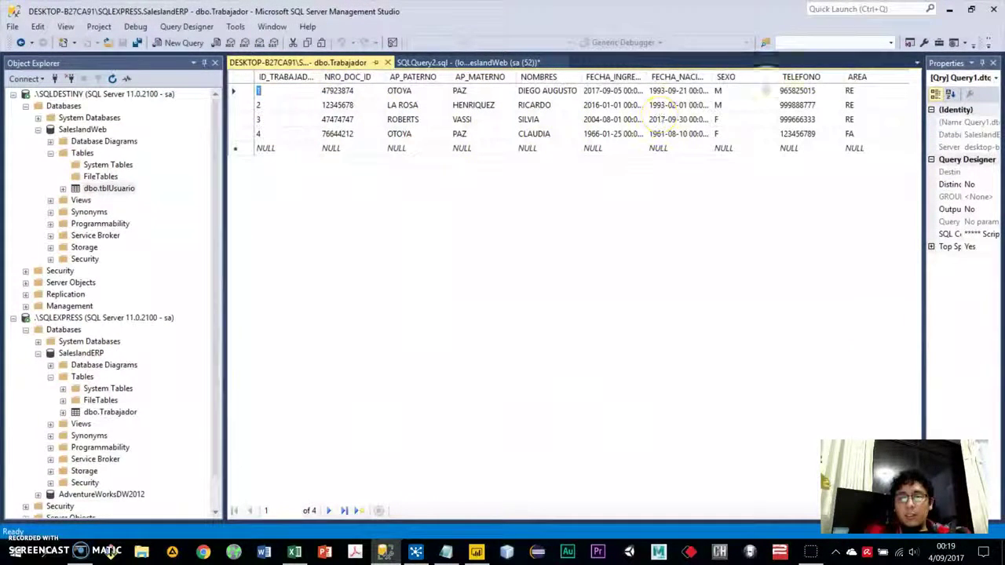
{"action": "left_click", "coordinate": [853, 134]}
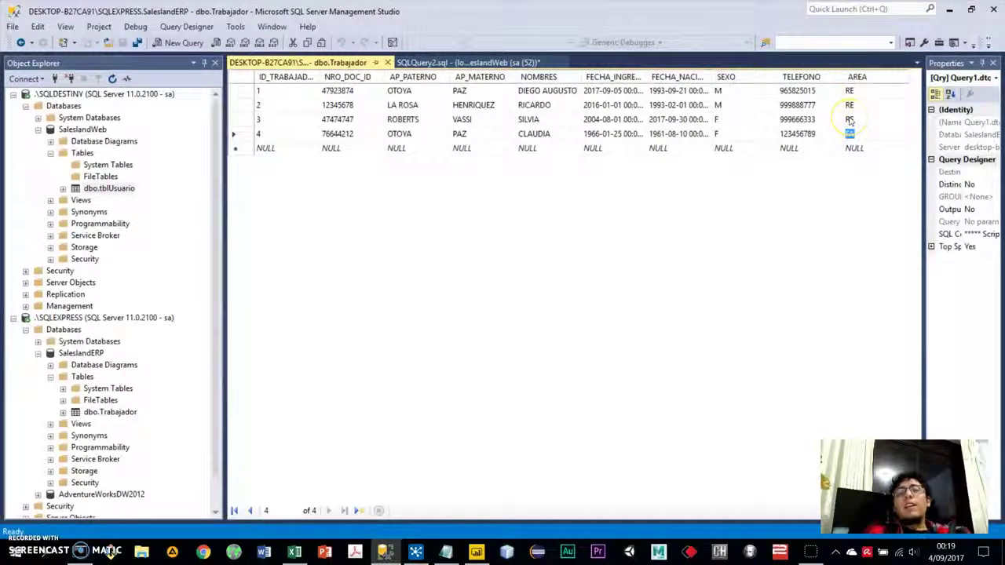
{"action": "left_click", "coordinate": [861, 133]}
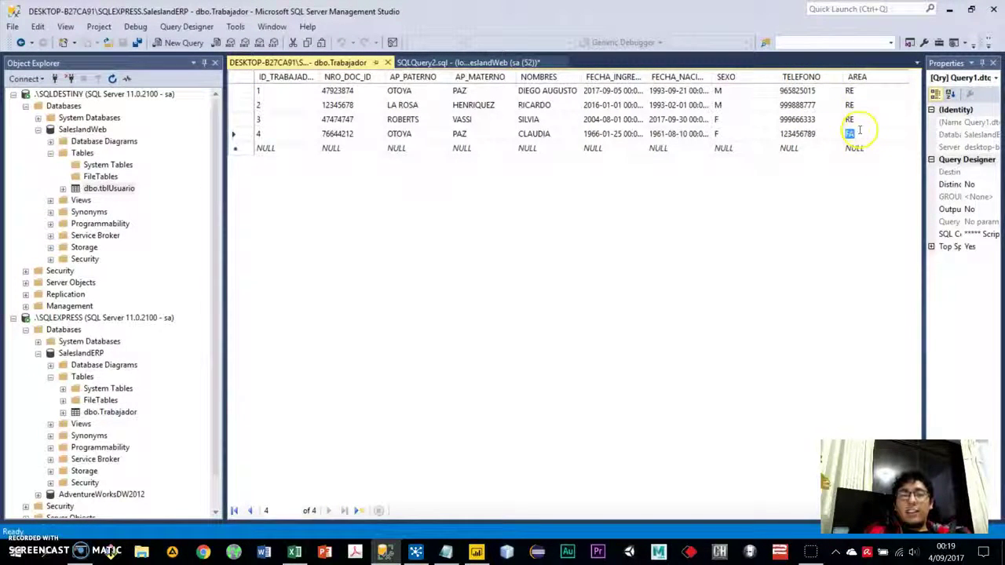
Return to the tblUsuario results and examine how the EMAIL values derive from NOMBRE and APELLIDOS.
{"action": "left_click", "coordinate": [538, 62]}
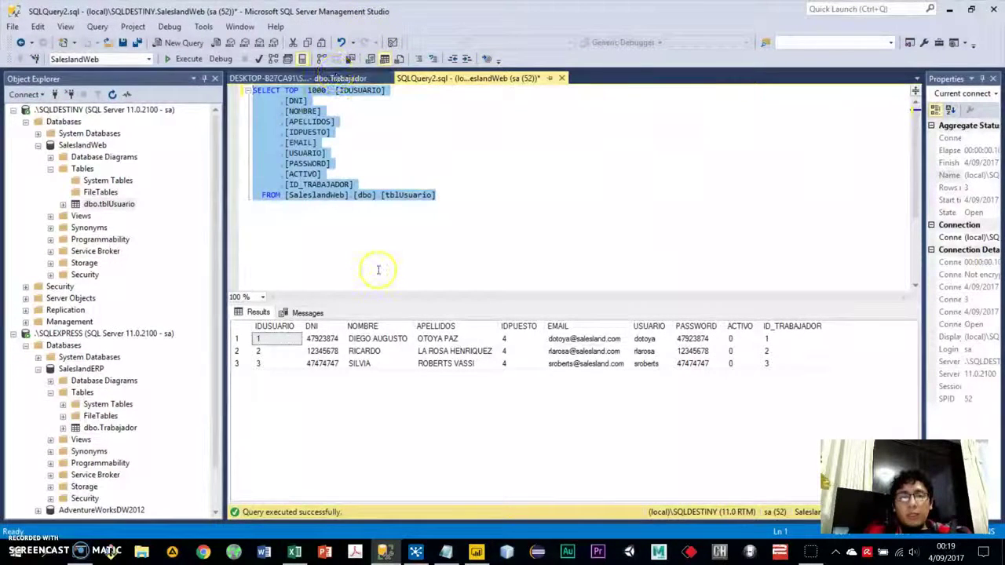
{"action": "left_click", "coordinate": [443, 353]}
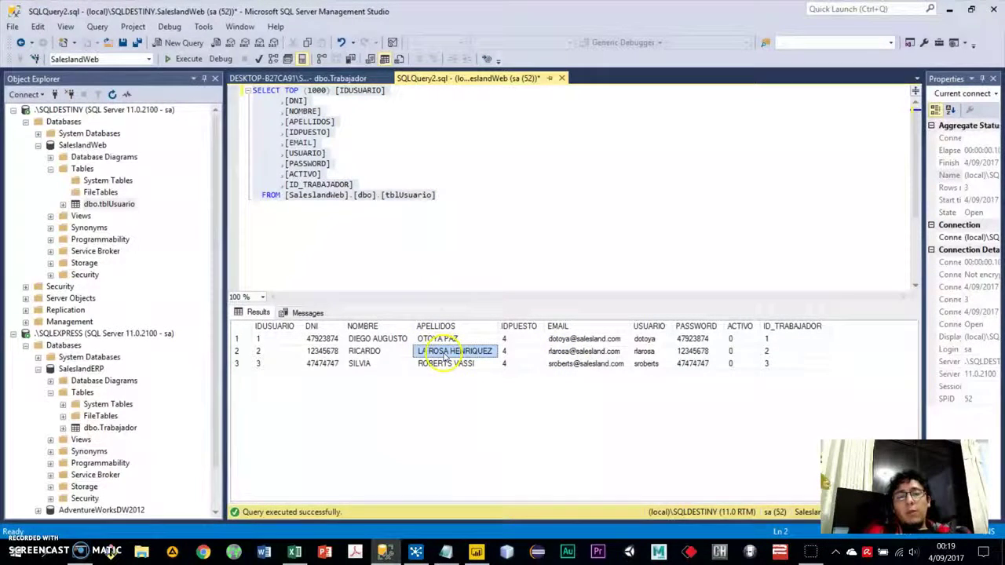
{"action": "left_click", "coordinate": [554, 353]}
{"action": "left_click", "coordinate": [554, 356]}
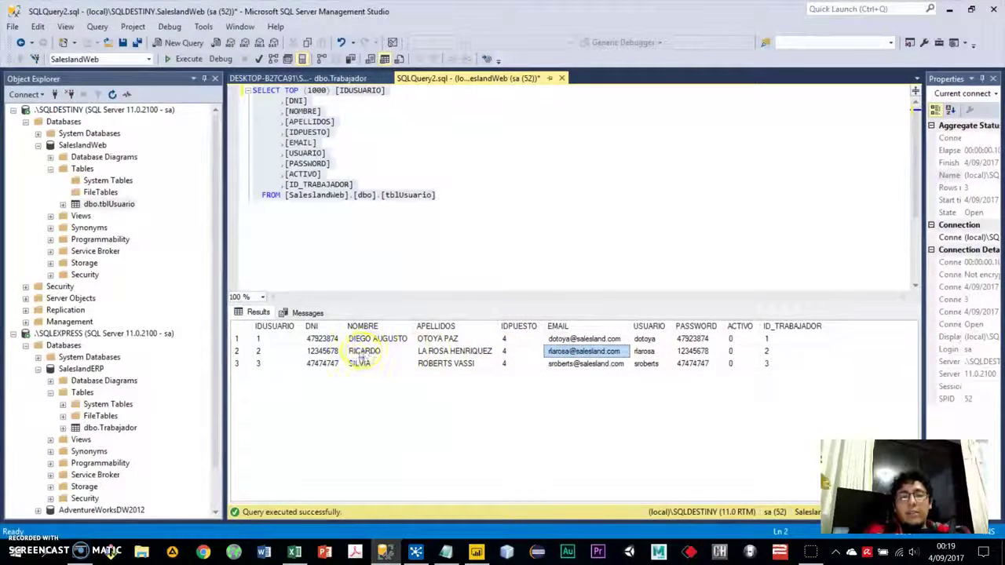
{"action": "left_click", "coordinate": [573, 365]}
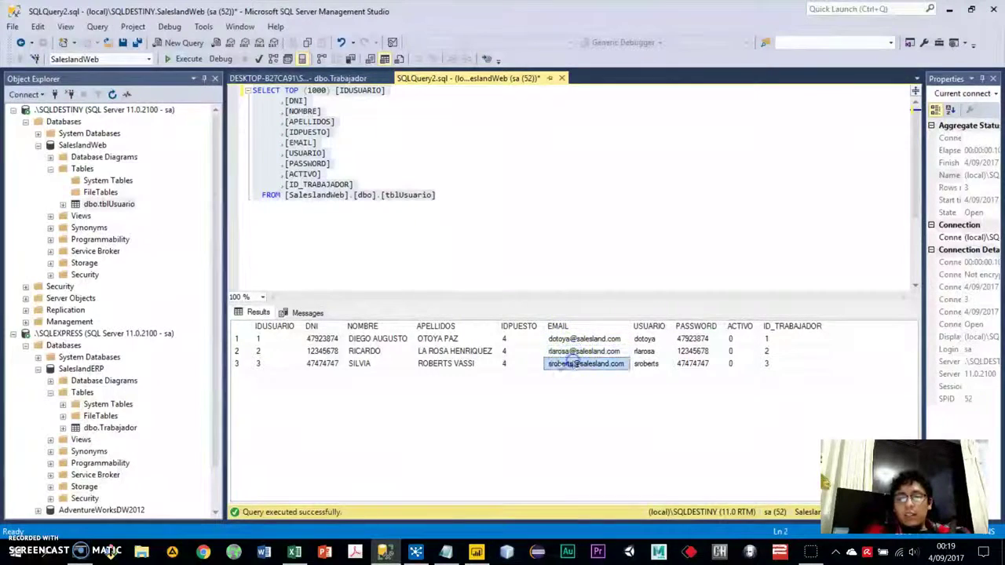
Look back at the Trabajador rows and examine the USUARIO and PASSWORD columns in the tblUsuario results.
{"action": "left_click", "coordinate": [354, 79]}
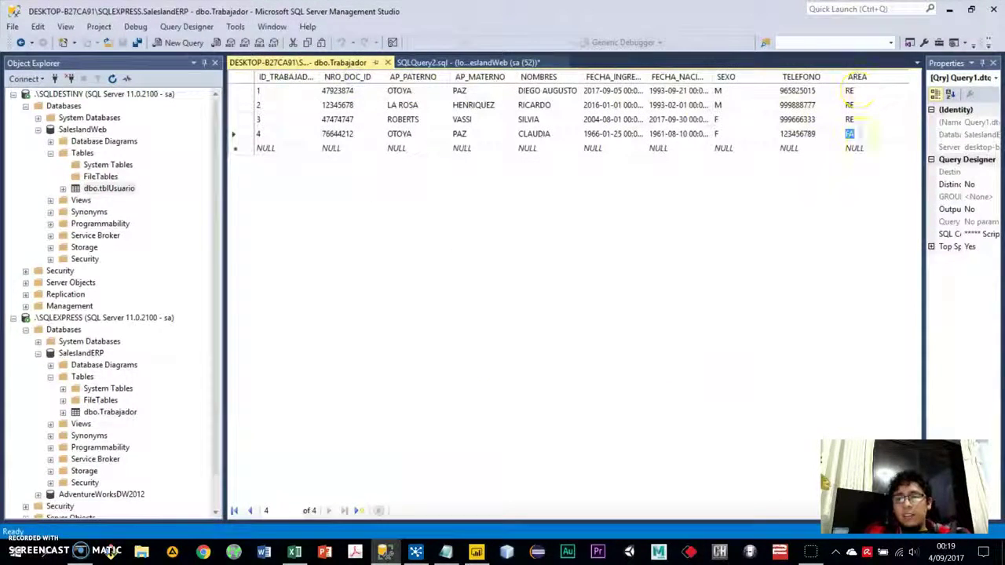
{"action": "left_click", "coordinate": [471, 62]}
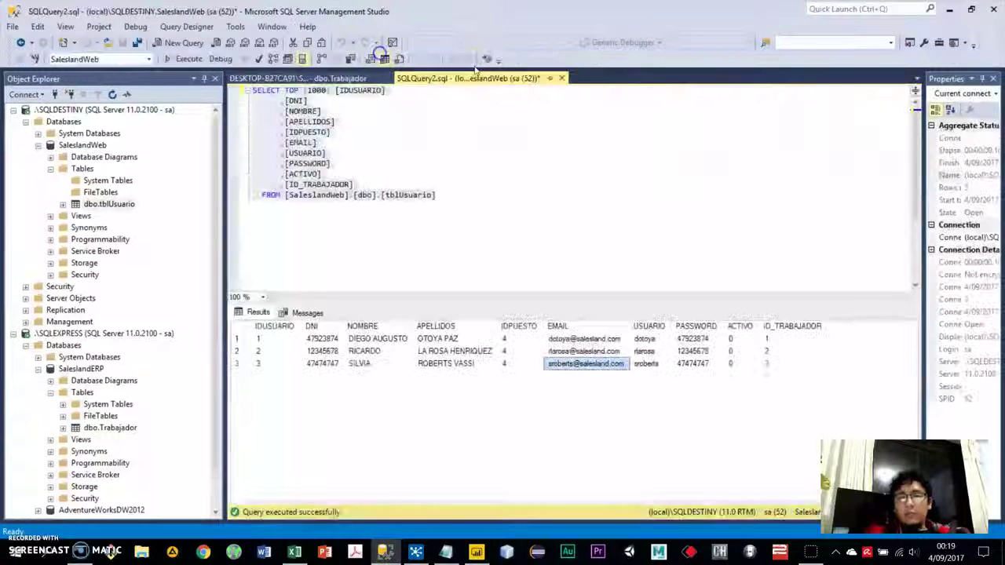
{"action": "left_click", "coordinate": [651, 340]}
{"action": "left_click", "coordinate": [645, 351]}
{"action": "left_click", "coordinate": [645, 363]}
{"action": "left_click", "coordinate": [691, 363]}
{"action": "left_click", "coordinate": [694, 352]}
{"action": "left_click", "coordinate": [694, 340]}
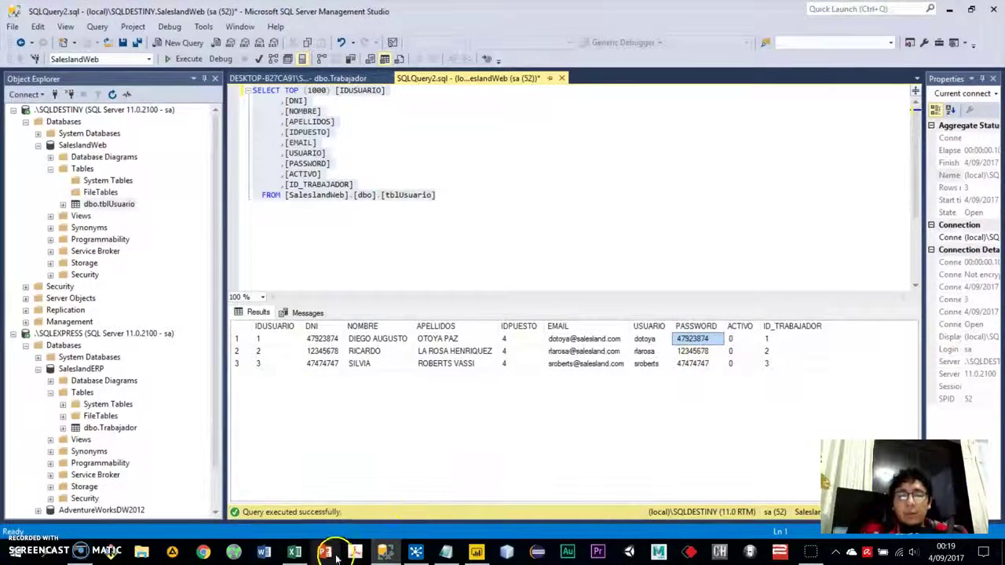
Open the Evaluación Postulantes BI-Jr-PBI PDF in Adobe Acrobat Pro and check the USUARIO and PASSWORD field definitions.
{"action": "right_click", "coordinate": [371, 552]}
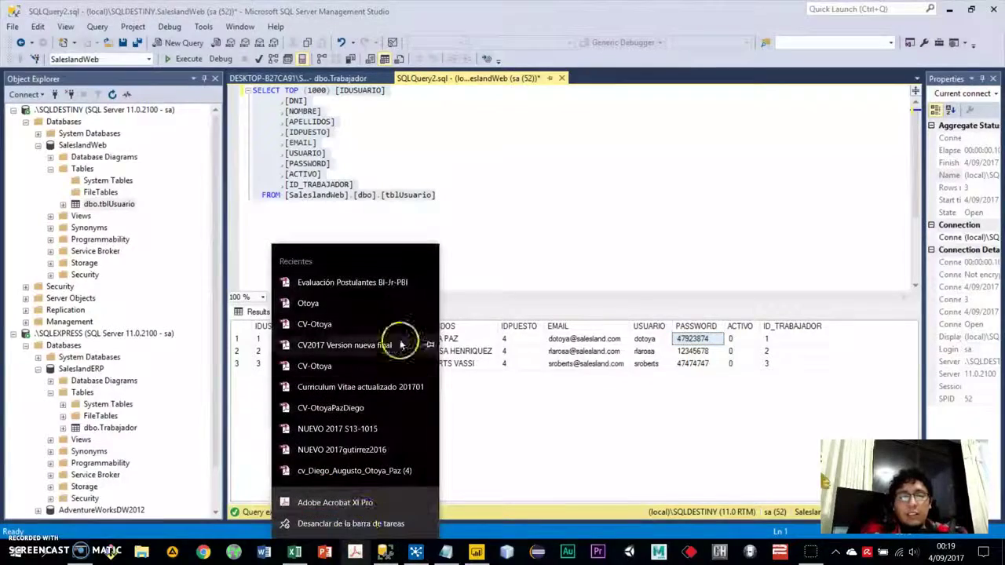
{"action": "left_click", "coordinate": [379, 283]}
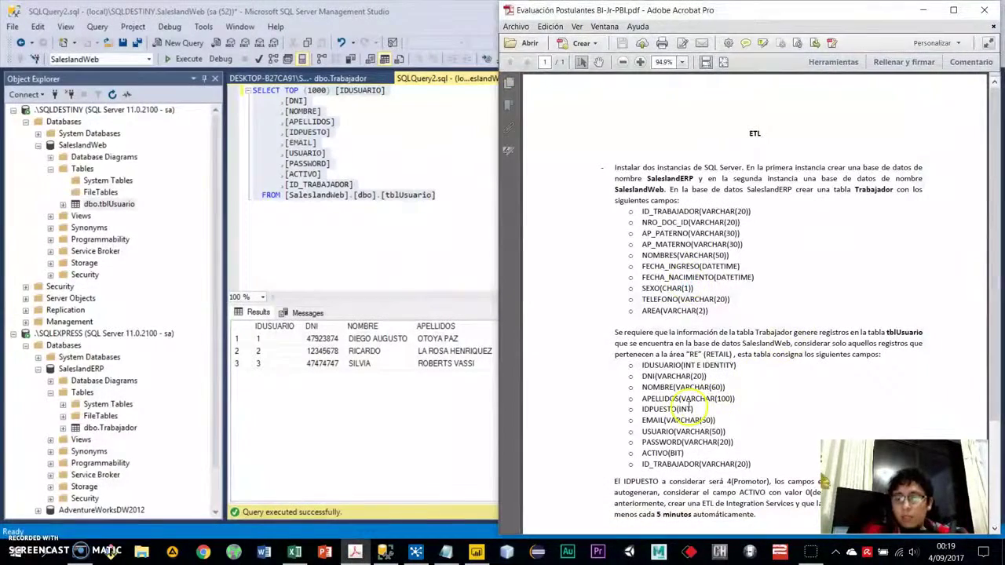
{"action": "left_click_drag", "start_coordinate": [675, 431], "coordinate": [717, 442]}
{"action": "left_click", "coordinate": [735, 445]}
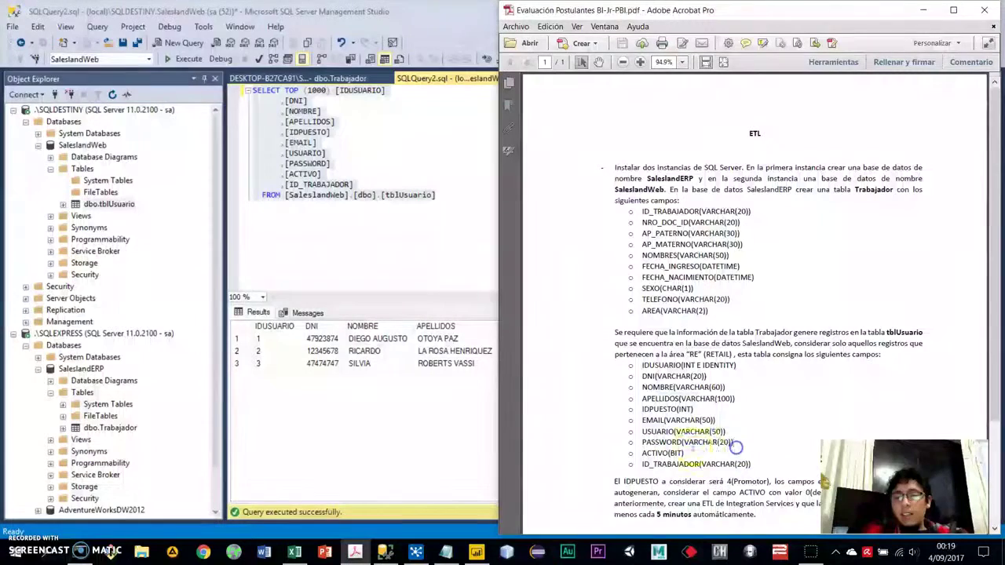
Return to SQL Server Management Studio and inspect the PASSWORD and ID_TRABAJADOR values of each tblUsuario row.
{"action": "key", "text": "alt+Tab"}
{"action": "left_click", "coordinate": [695, 341]}
{"action": "left_click", "coordinate": [694, 351]}
{"action": "left_click", "coordinate": [694, 338]}
{"action": "left_click", "coordinate": [706, 363]}
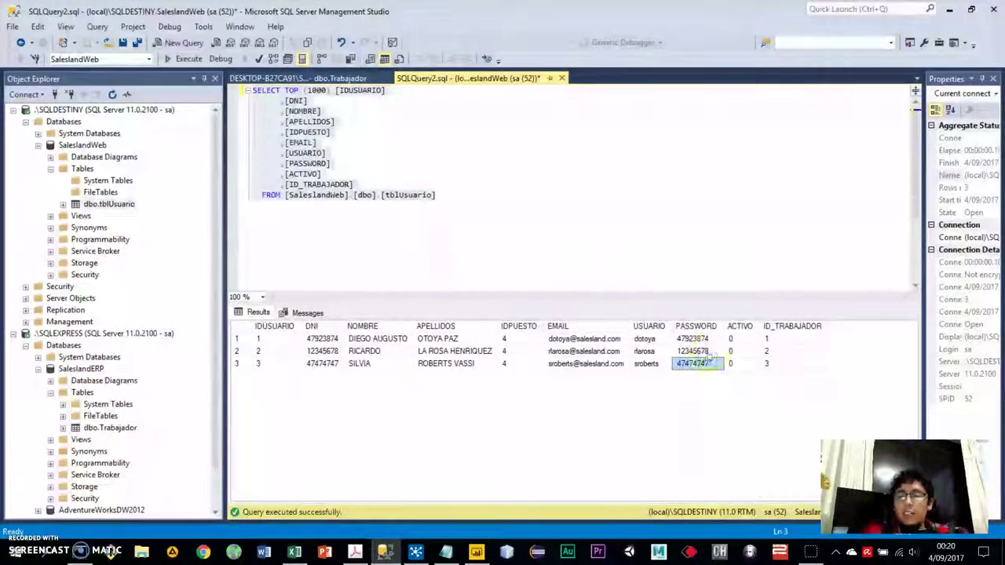
{"action": "left_click", "coordinate": [794, 340]}
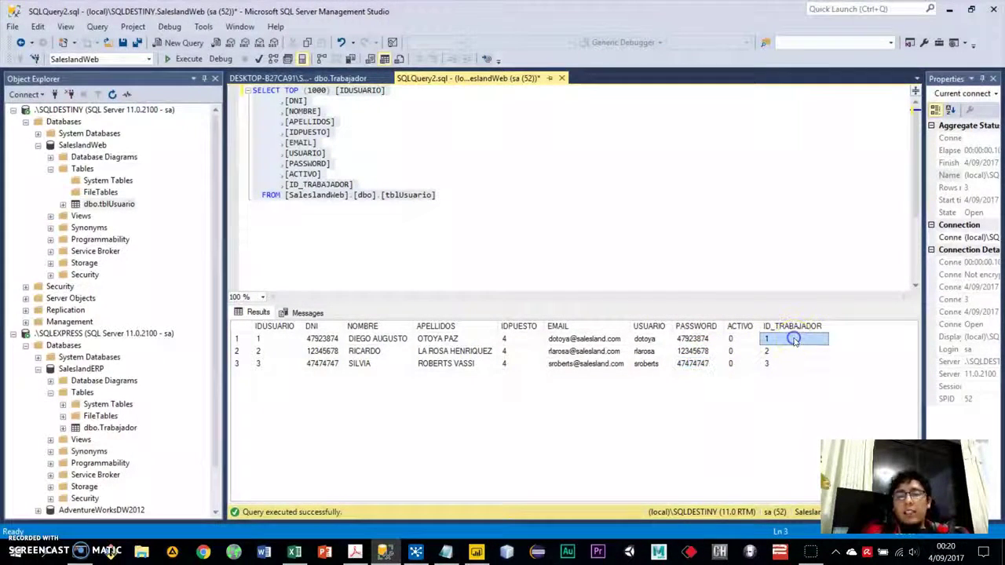
{"action": "left_click", "coordinate": [794, 351]}
{"action": "left_click", "coordinate": [790, 362]}
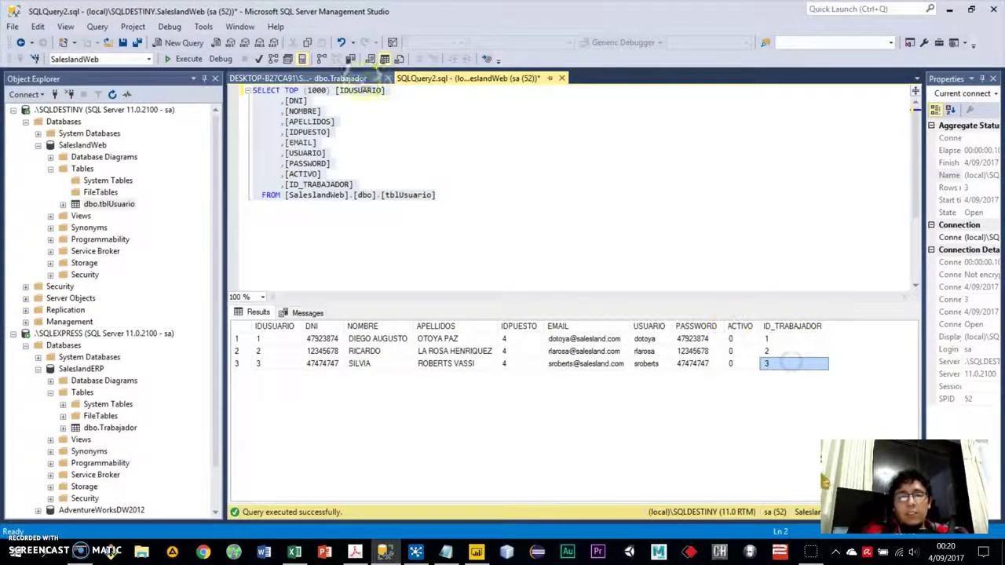
Check the ID_TRABAJADOR values in the Trabajador table and inspect its fourth row.
{"action": "left_click", "coordinate": [298, 78]}
{"action": "left_click", "coordinate": [283, 91]}
{"action": "left_click", "coordinate": [285, 133]}
{"action": "left_click", "coordinate": [432, 138]}
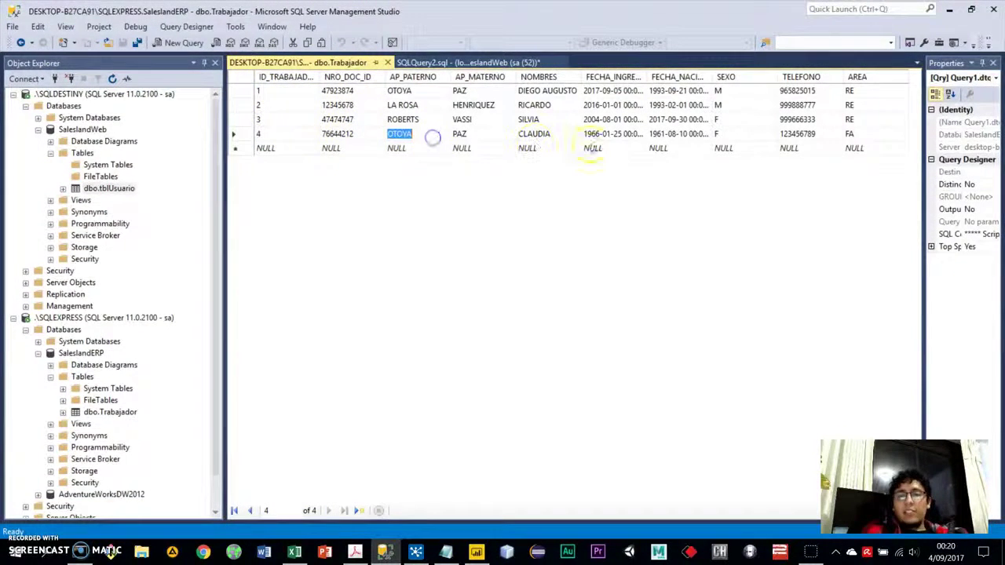
Compare the tblUsuario results with the Trabajador rows once more and switch back to the ETL transformation in Spoon.
{"action": "left_click", "coordinate": [461, 62]}
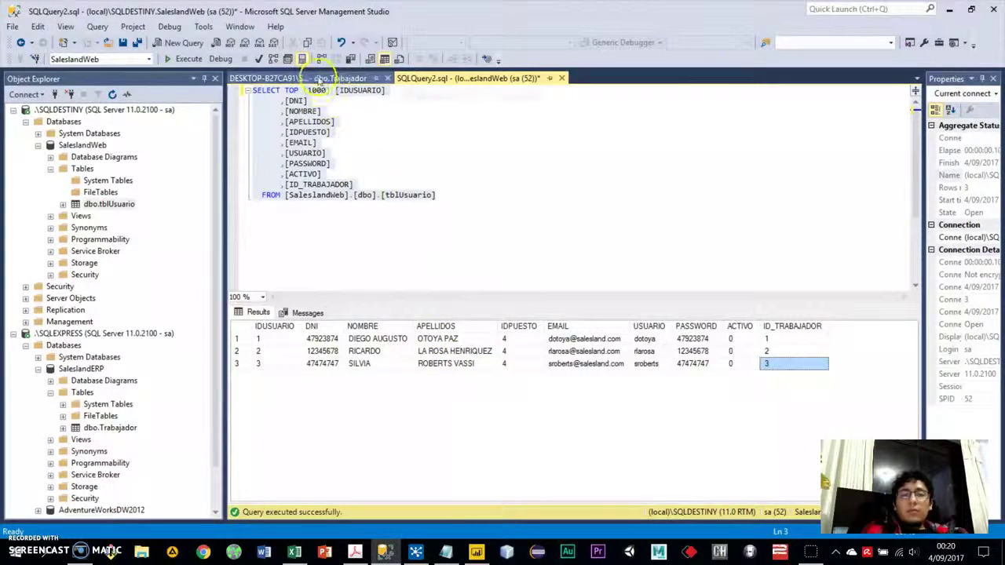
{"action": "left_click", "coordinate": [314, 78]}
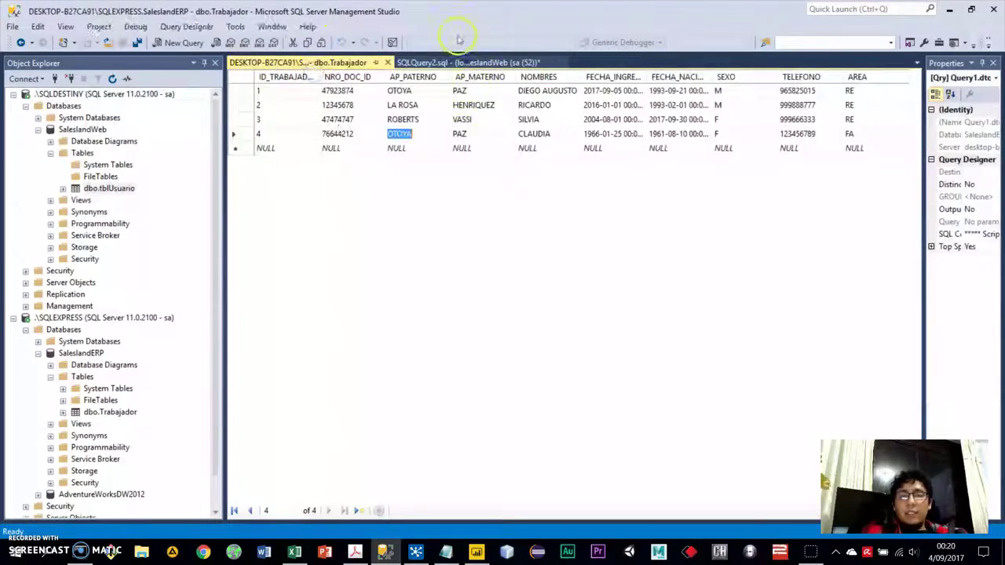
{"action": "left_click", "coordinate": [463, 62]}
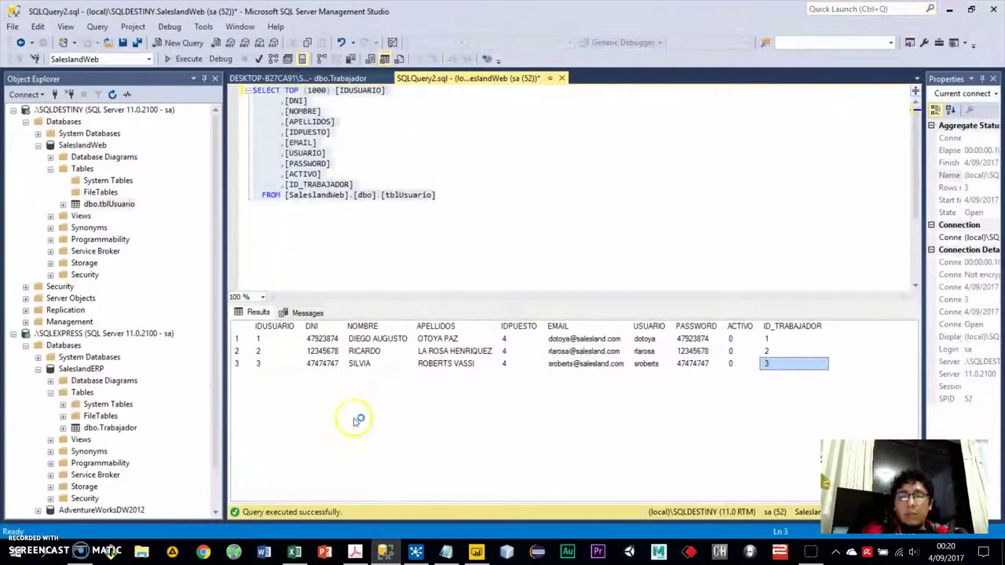
{"action": "left_click", "coordinate": [416, 552]}
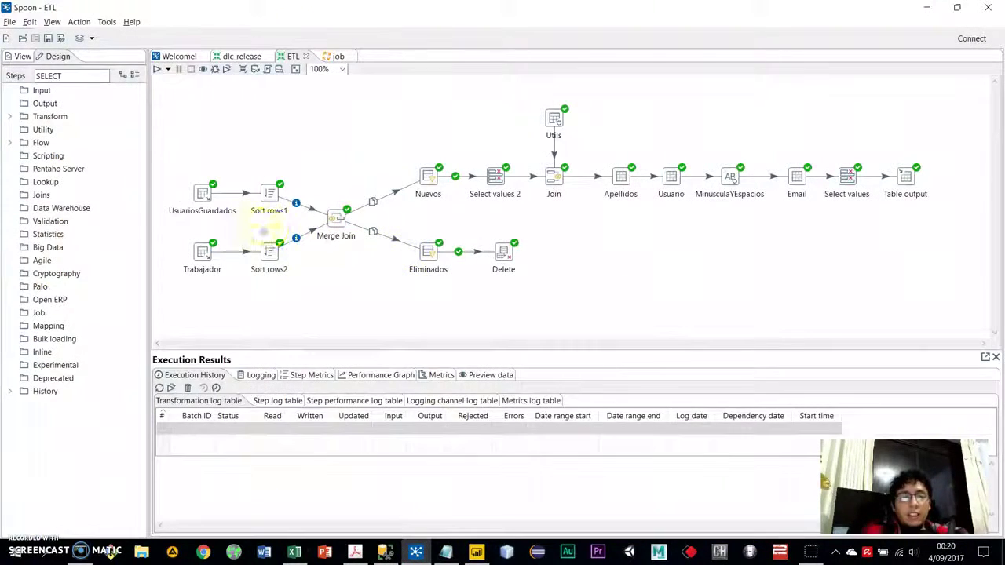
Preview the output rows of the UsuariosGuardados, Merge Join and Trabajador steps.
{"action": "left_click", "coordinate": [204, 198]}
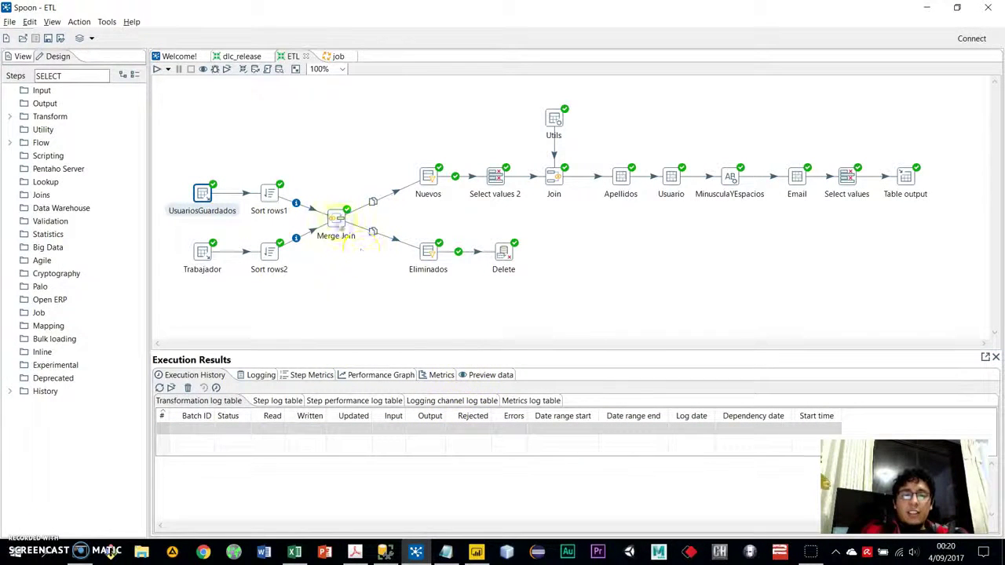
{"action": "left_click", "coordinate": [336, 219]}
{"action": "left_click", "coordinate": [484, 376]}
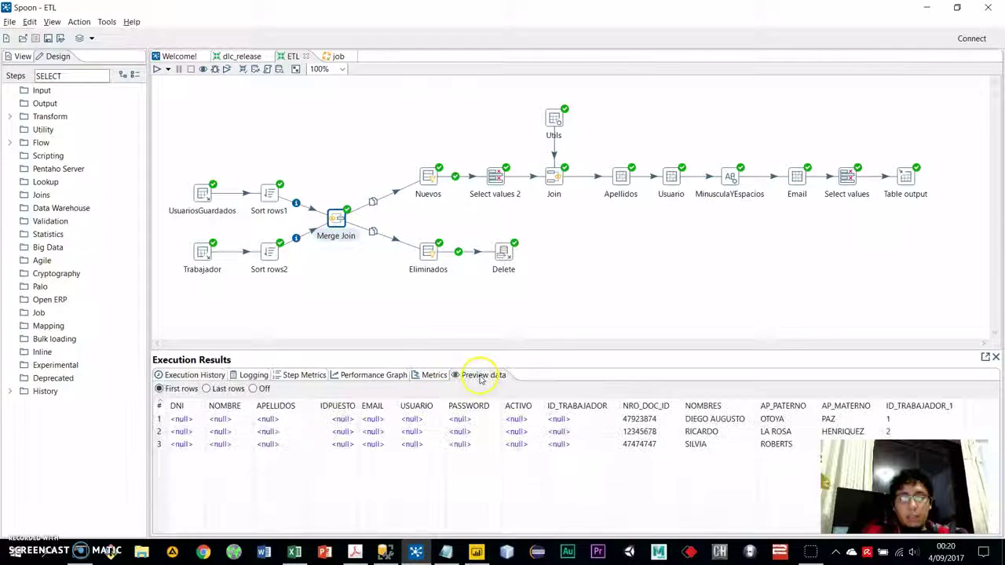
{"action": "left_click", "coordinate": [203, 195]}
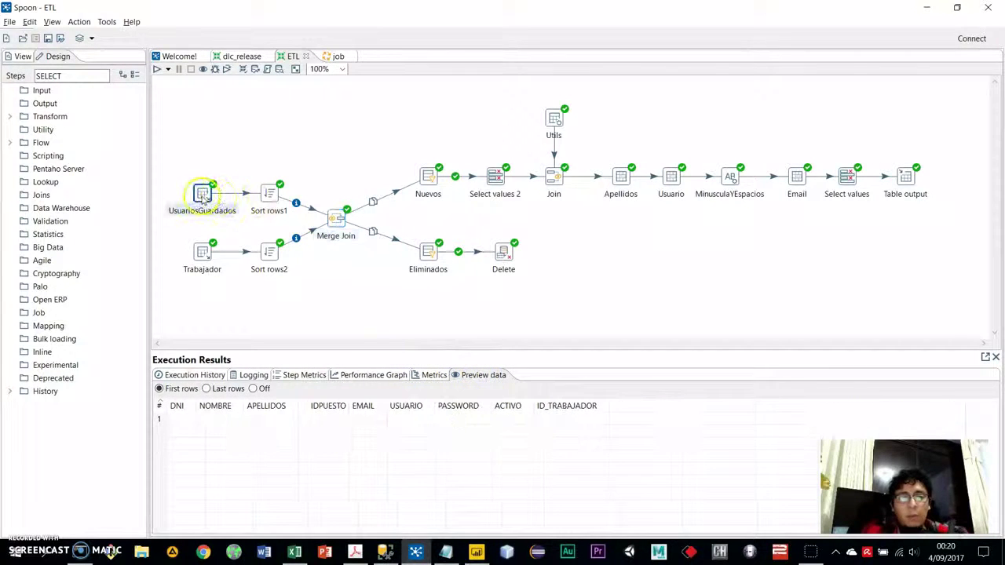
{"action": "left_click", "coordinate": [203, 251]}
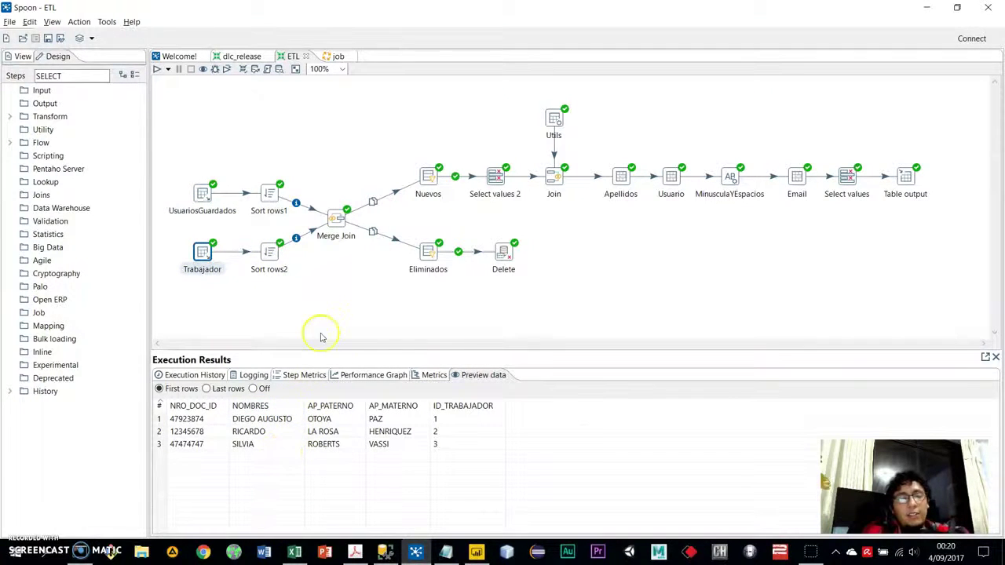
Open the Trabajador input step's settings, review them and close them.
{"action": "double_click", "coordinate": [202, 259]}
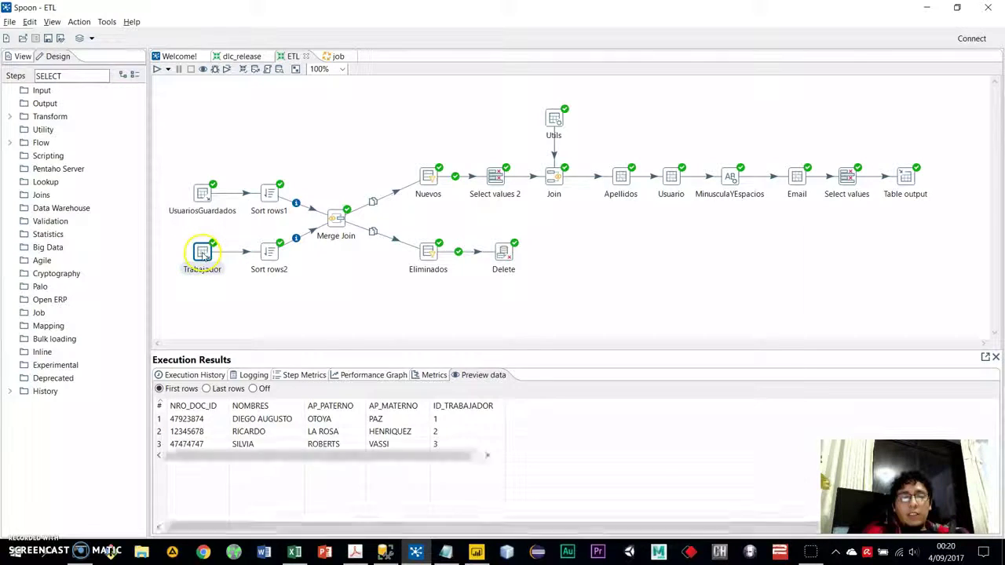
{"action": "left_click", "coordinate": [524, 252]}
{"action": "left_click", "coordinate": [784, 128]}
Preview the output of Sort rows1, Sort rows2 and Merge Join, and inspect the joined user and worker columns.
{"action": "left_click", "coordinate": [271, 196]}
{"action": "left_click", "coordinate": [269, 251]}
{"action": "left_click", "coordinate": [335, 219]}
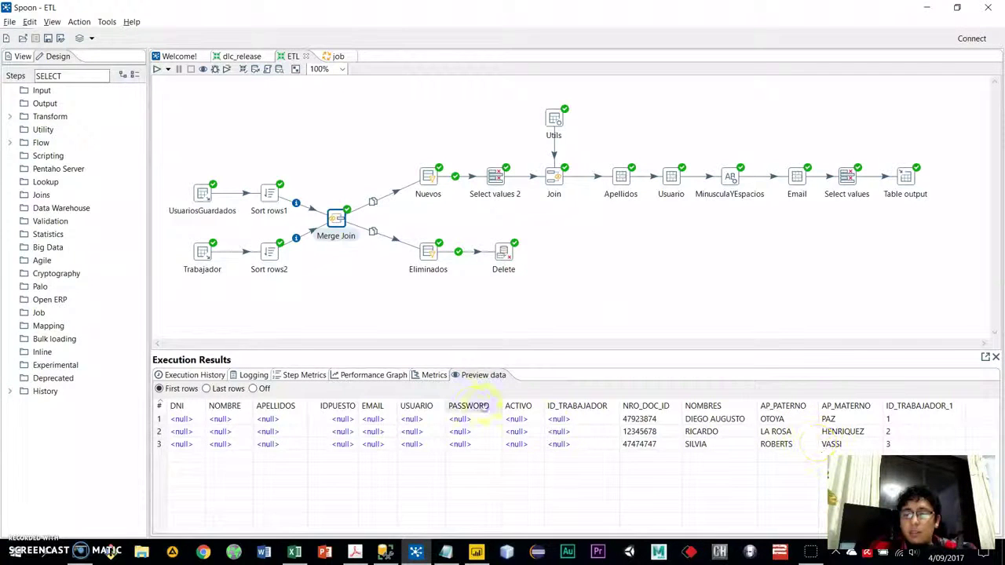
{"action": "left_click", "coordinate": [373, 406]}
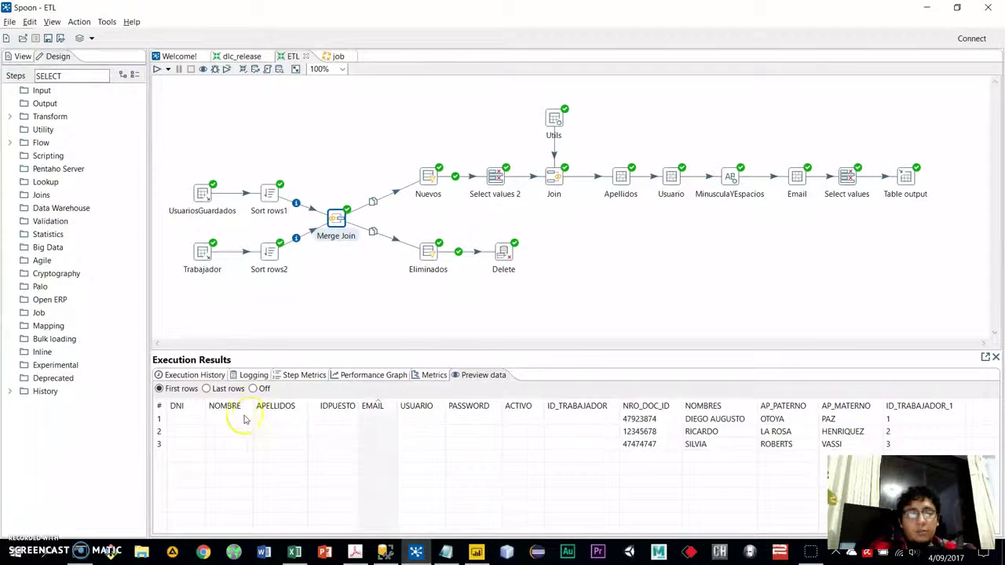
Preview the rows passing through the Nuevos and Eliminados filters and the Delete step.
{"action": "left_click", "coordinate": [428, 176]}
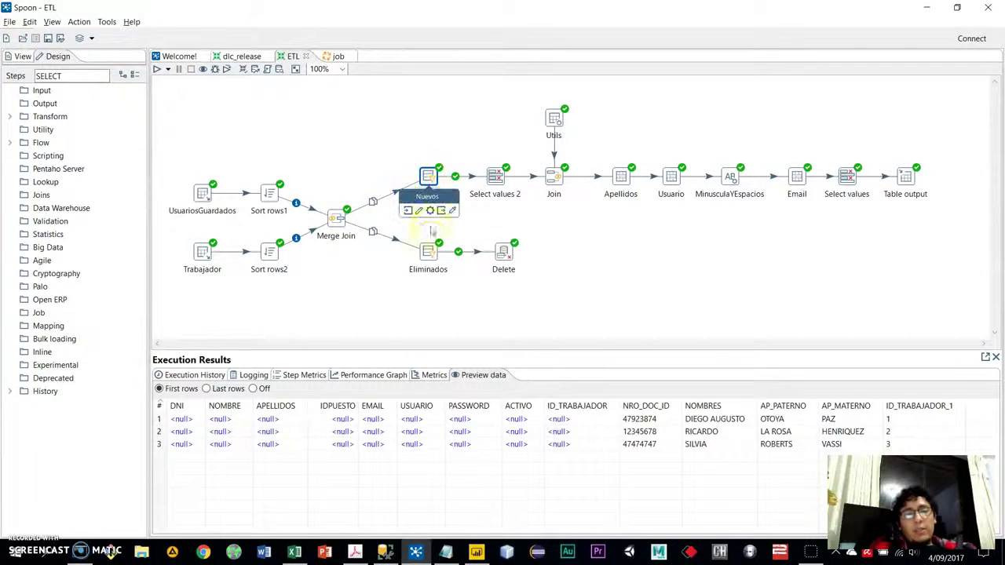
{"action": "left_click", "coordinate": [432, 250]}
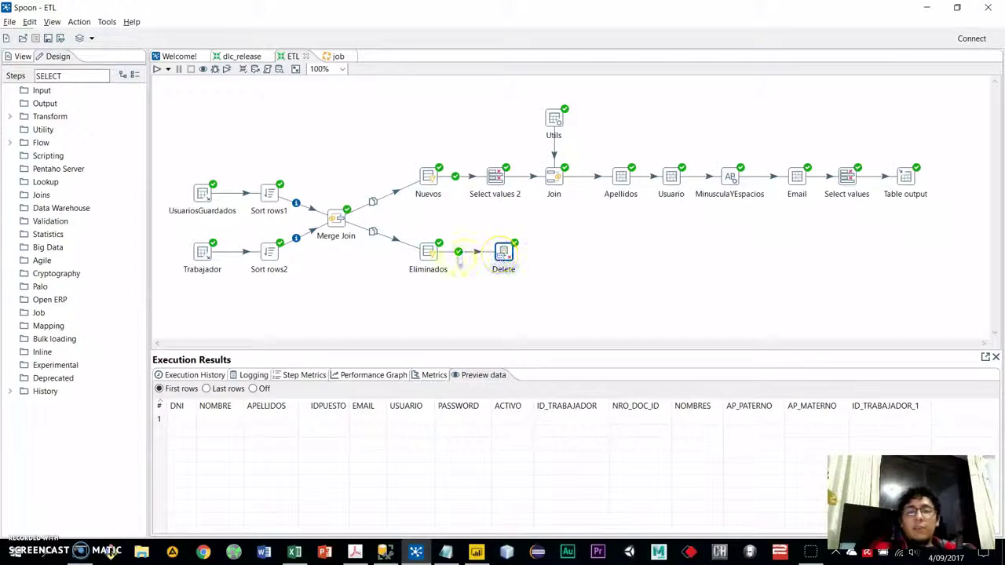
{"action": "left_click", "coordinate": [503, 251]}
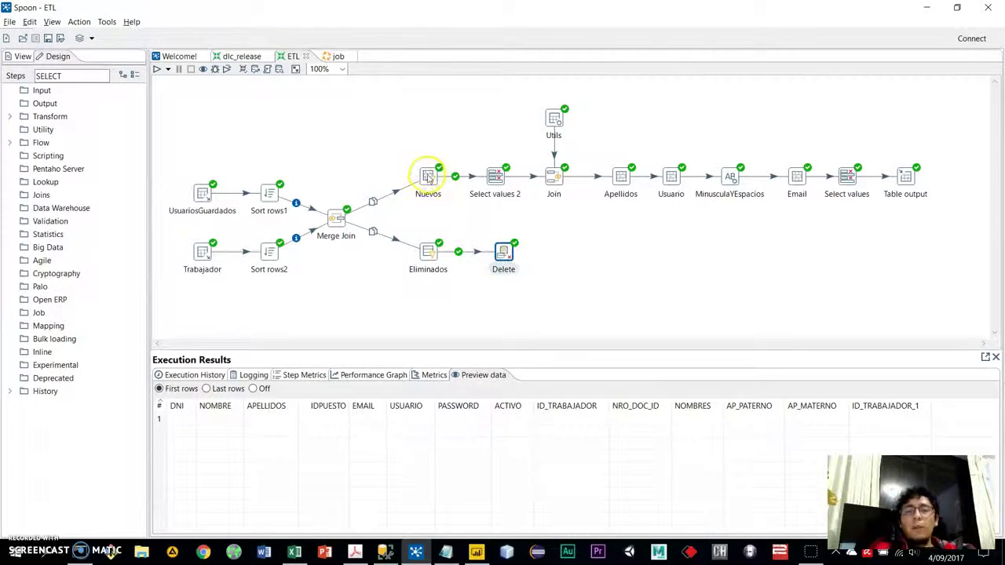
Compare the previewed columns of the Nuevos filter with those kept by Select values 2.
{"action": "left_click", "coordinate": [428, 177]}
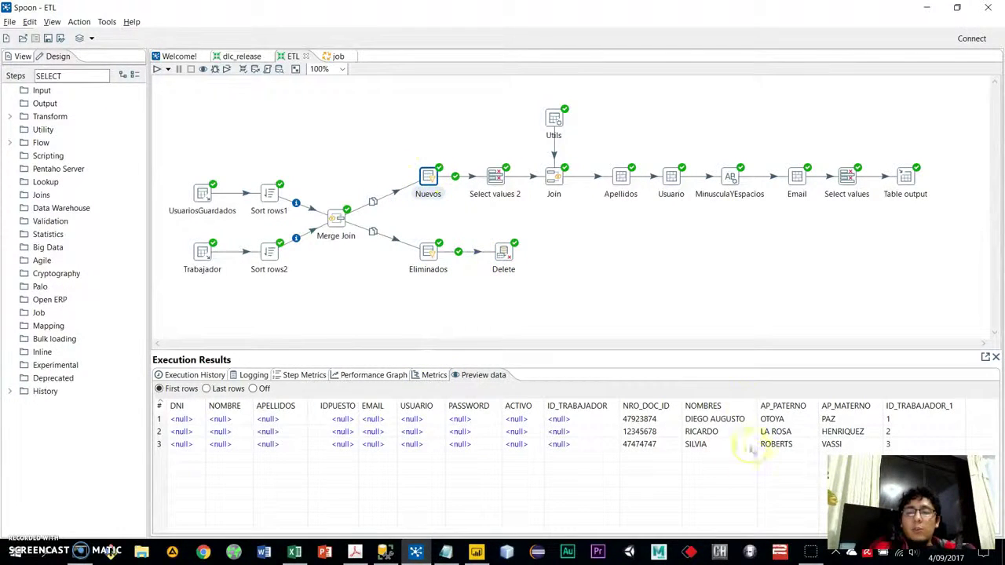
{"action": "left_click", "coordinate": [495, 177]}
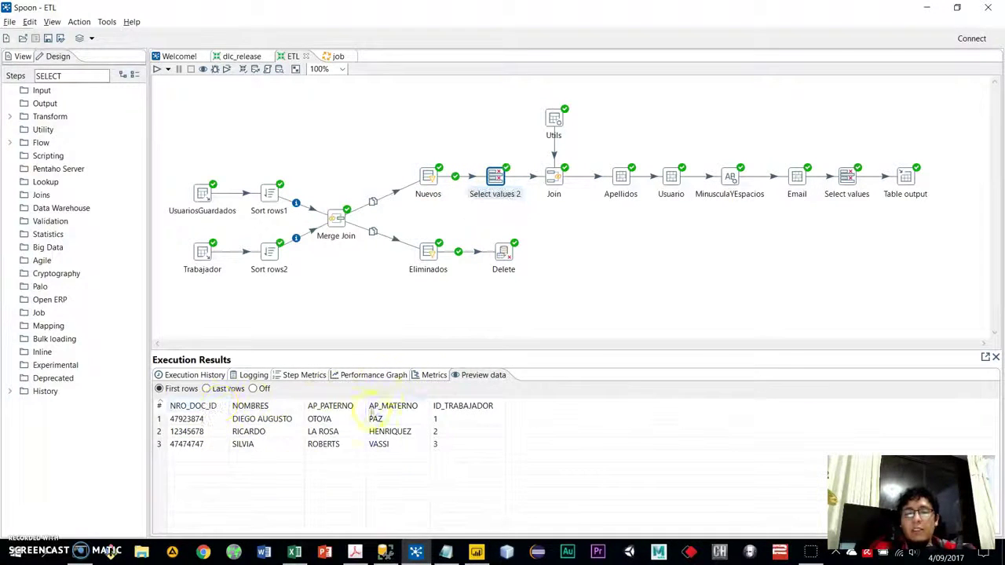
{"action": "left_click", "coordinate": [429, 180]}
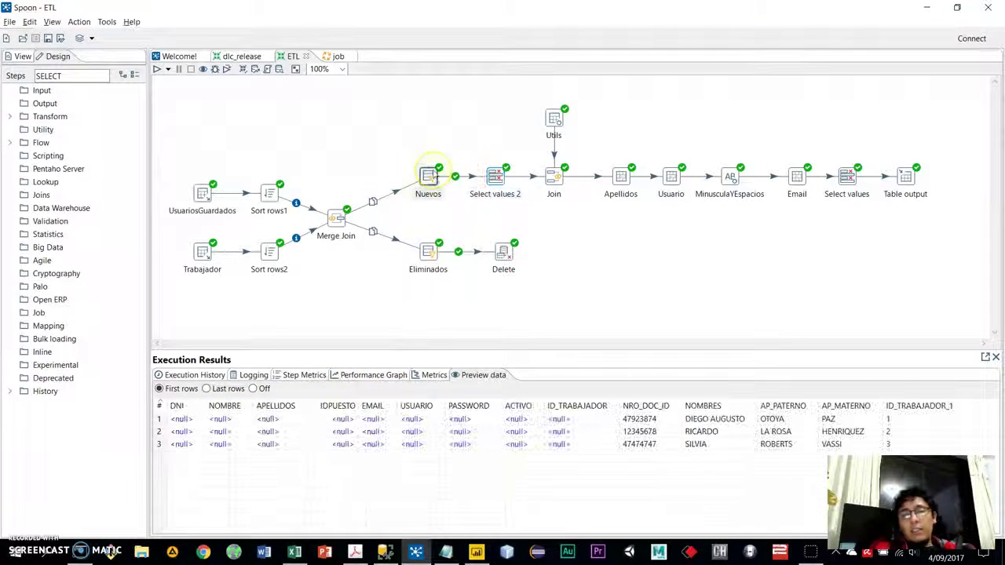
{"action": "left_click", "coordinate": [495, 175]}
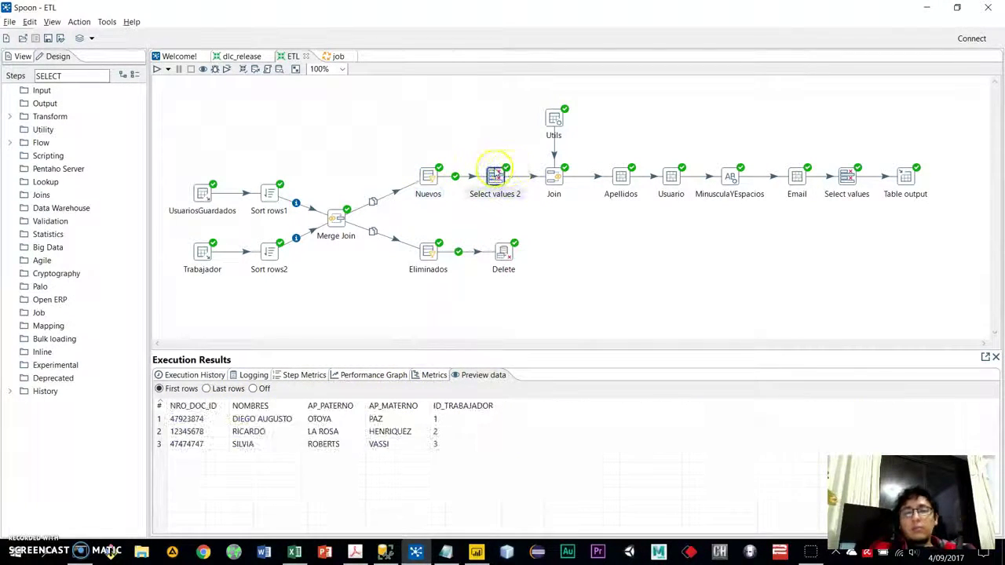
Preview the Utils constants and the Join output, checking the DominioSalesland, Promotor and Desactivado columns on each row.
{"action": "left_click", "coordinate": [554, 118]}
{"action": "left_click", "coordinate": [553, 176]}
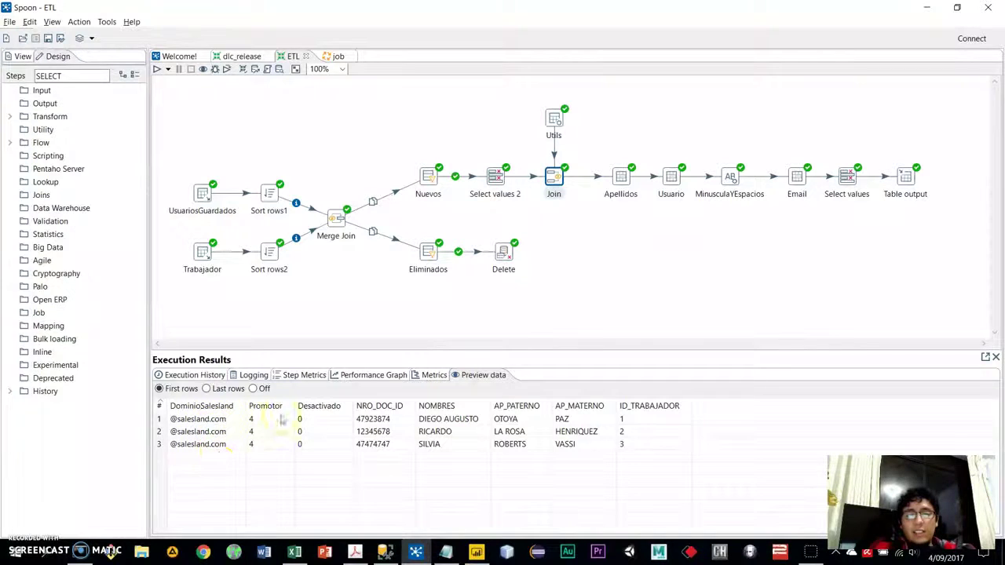
{"action": "left_click", "coordinate": [243, 431]}
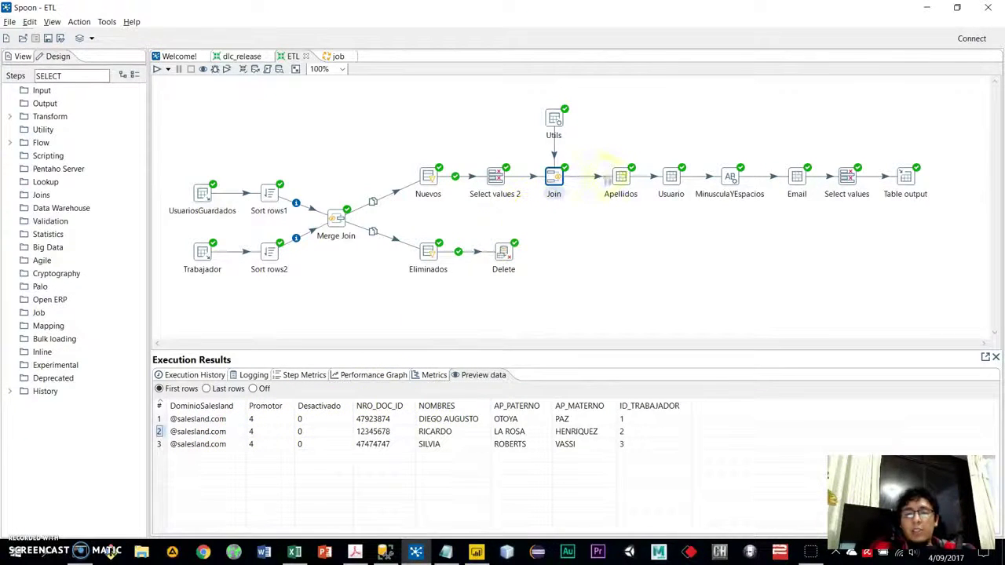
Preview the Apellidos, Usuario and MinusculaYEspacios steps to examine how the APELLIDOS and USUARIO values are built.
{"action": "left_click", "coordinate": [616, 177]}
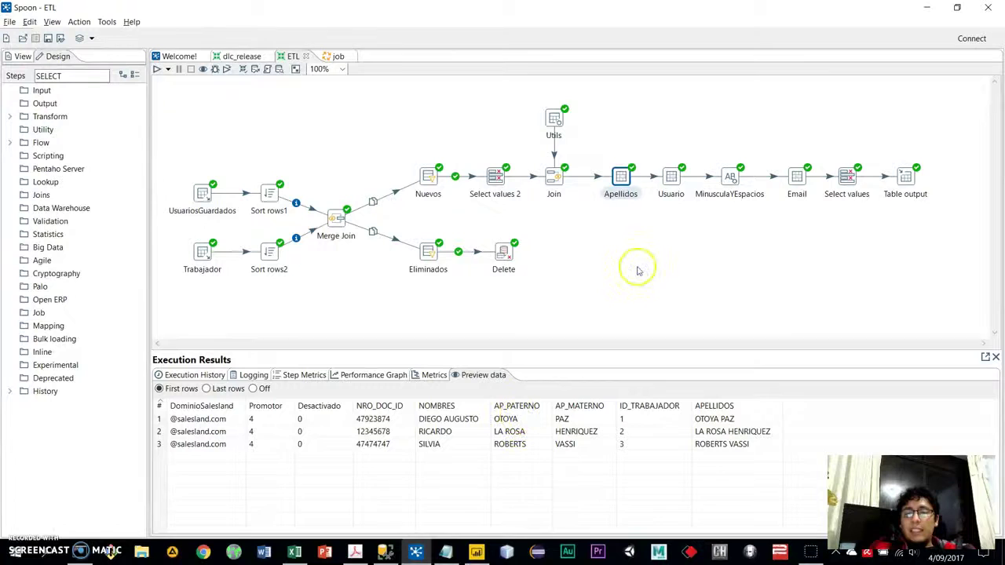
{"action": "left_click", "coordinate": [670, 179]}
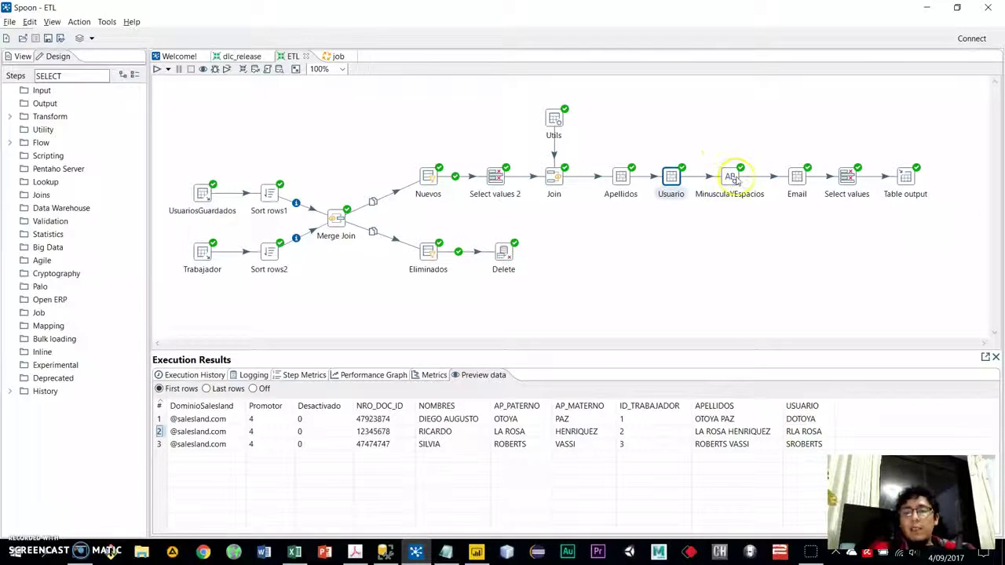
{"action": "mouse_move", "coordinate": [736, 180]}
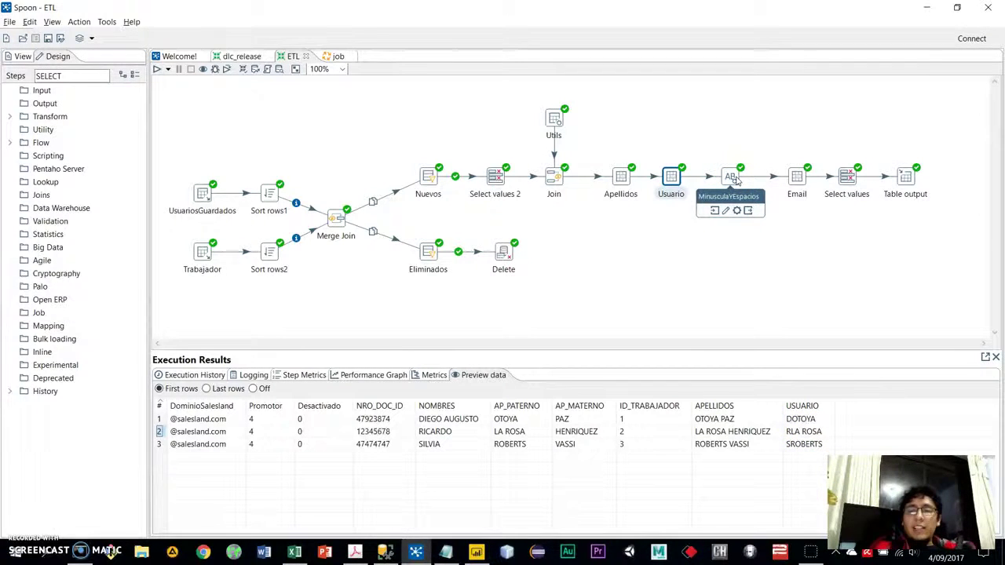
{"action": "left_click", "coordinate": [730, 178]}
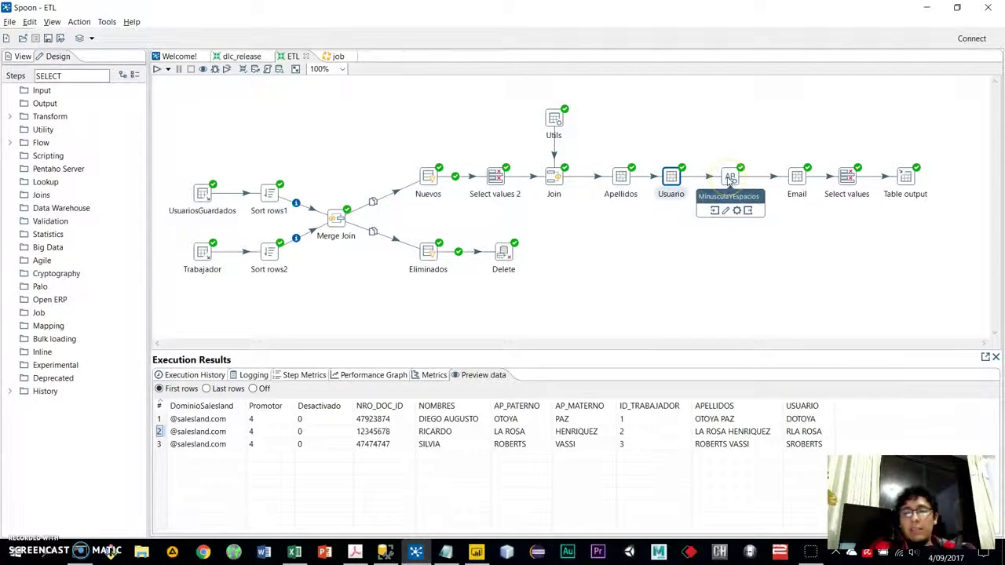
{"action": "left_click", "coordinate": [730, 178]}
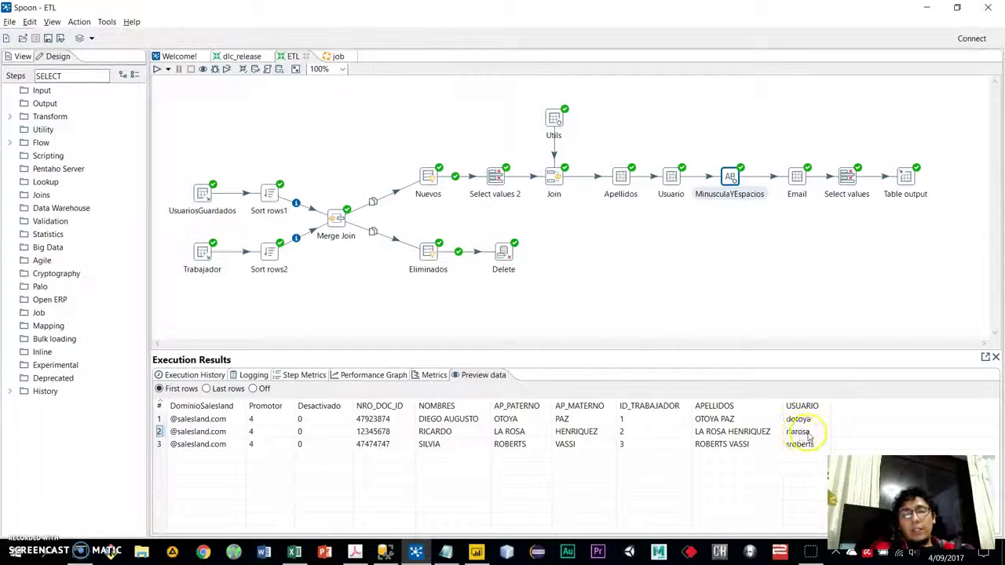
Preview the Email step and compare its EMAIL column with the DominioSalesland value from Utils.
{"action": "left_click", "coordinate": [797, 178]}
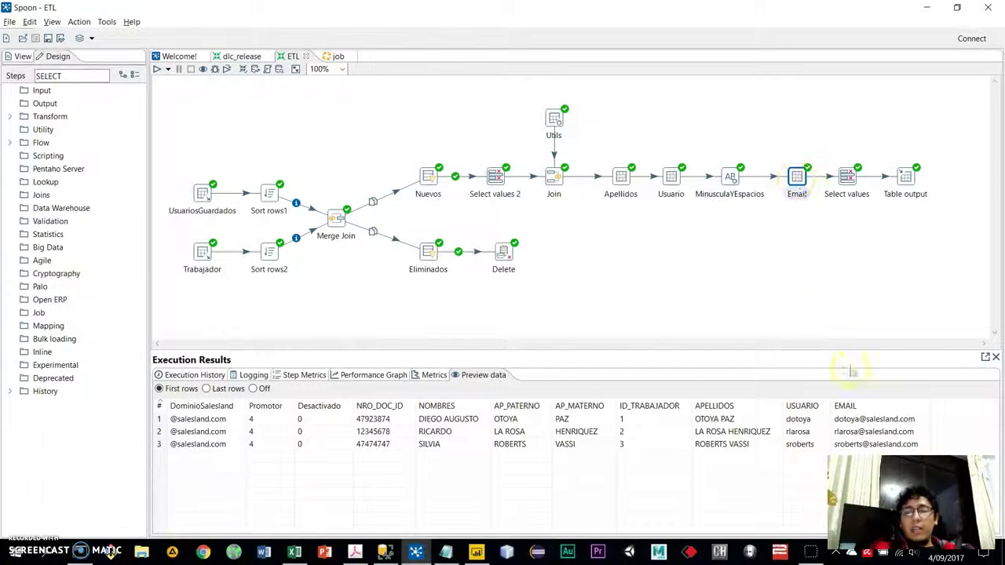
{"action": "left_click", "coordinate": [556, 135]}
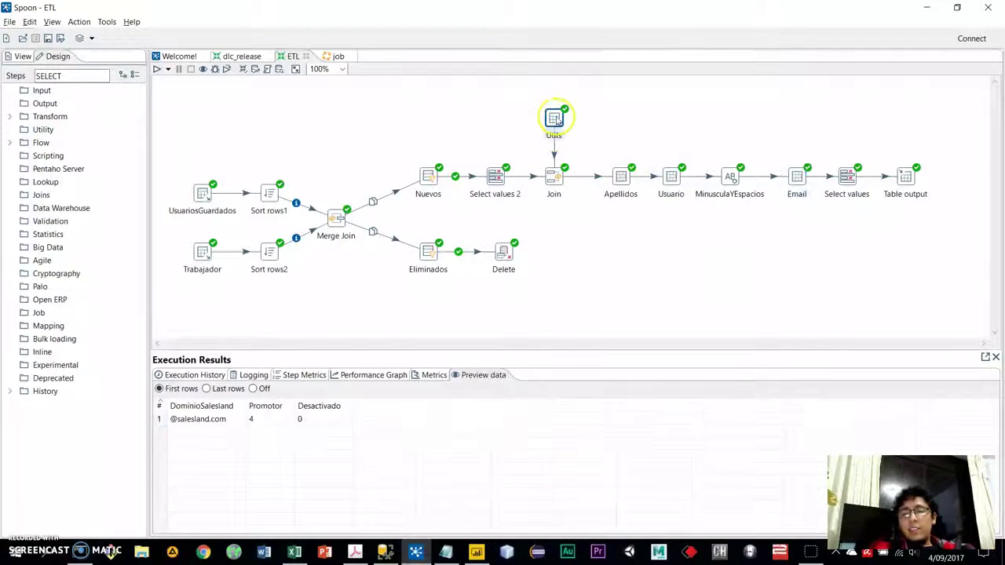
{"action": "left_click", "coordinate": [798, 176]}
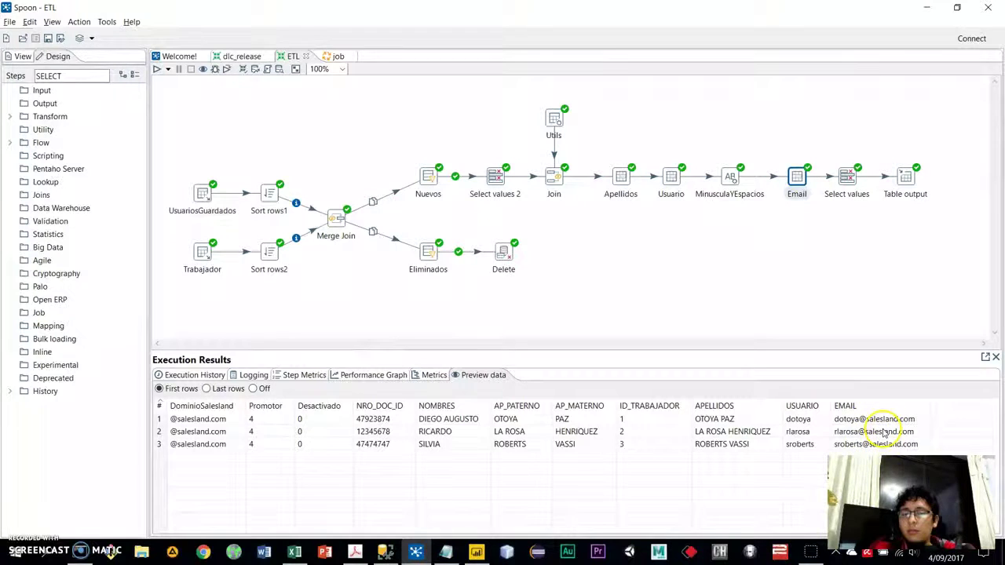
{"action": "left_click", "coordinate": [203, 431]}
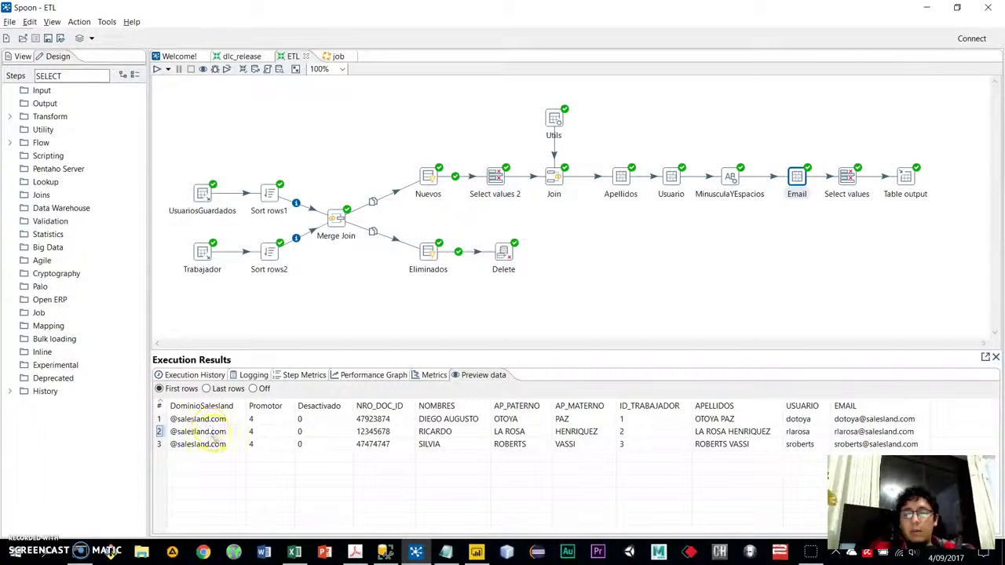
Preview the Select values and Table output rows, then check the Table output step's connection and target table settings.
{"action": "left_click", "coordinate": [847, 179]}
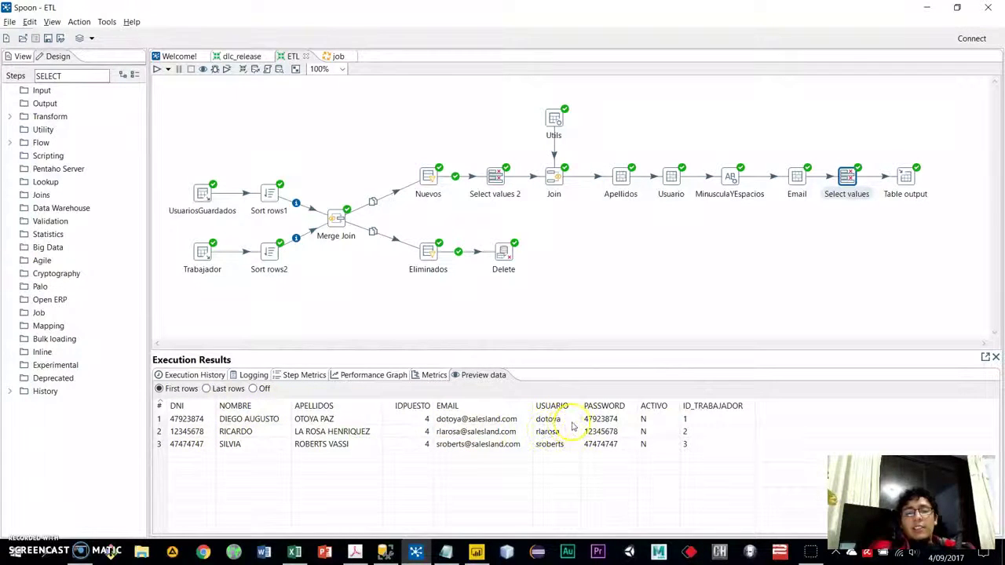
{"action": "left_click", "coordinate": [907, 177]}
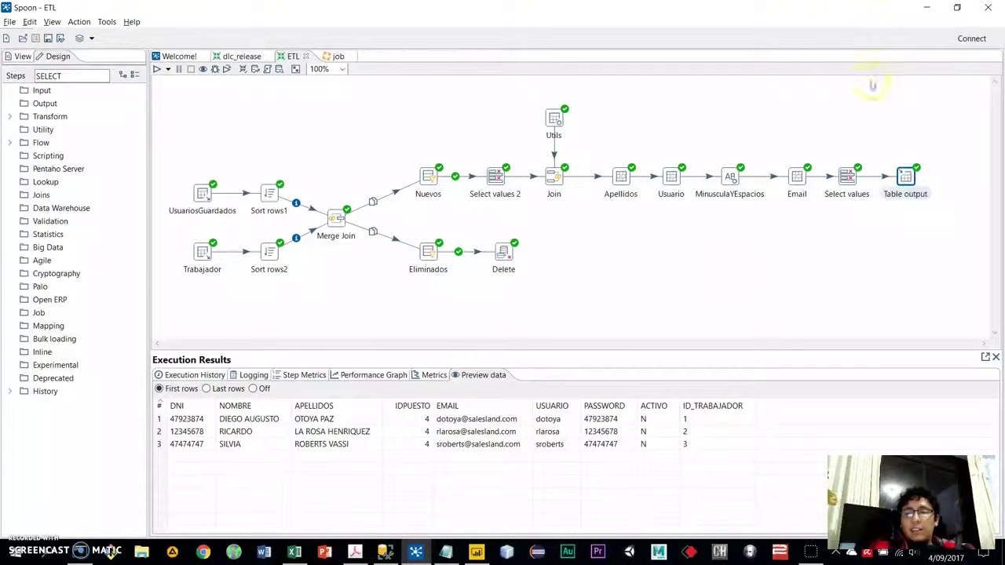
{"action": "double_click", "coordinate": [906, 176]}
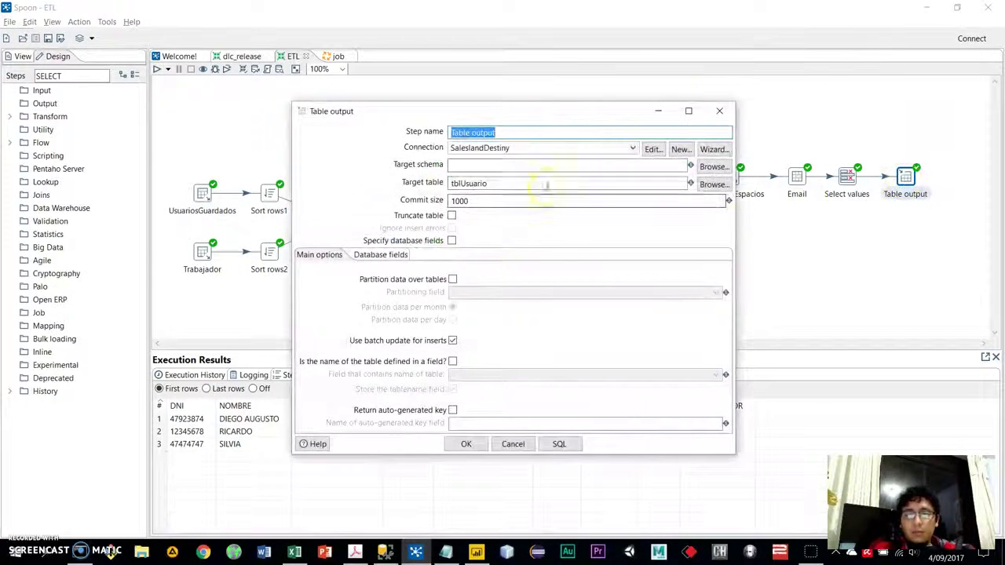
{"action": "left_click", "coordinate": [719, 110]}
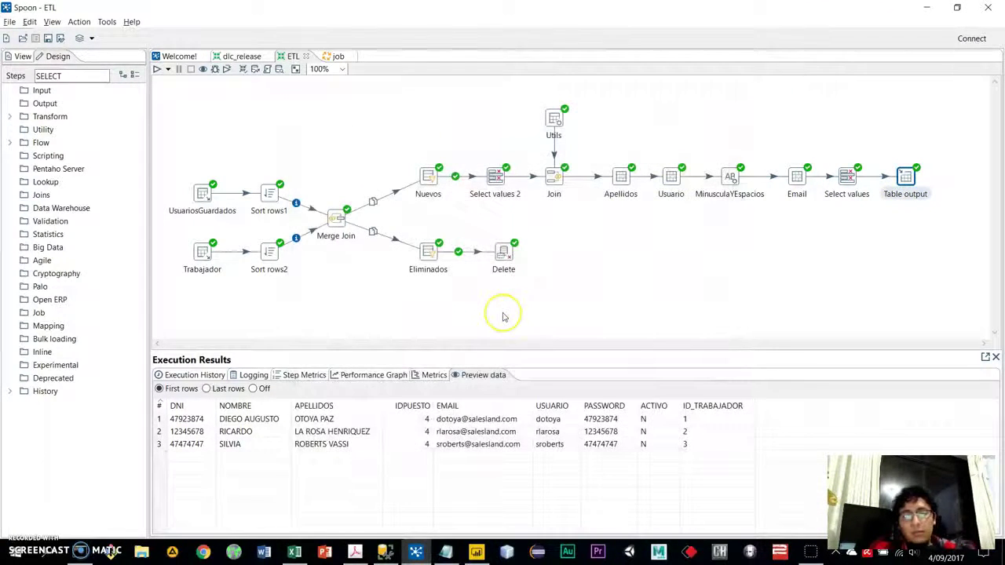
Run the ETL transformation again and preview the rows from UsuariosGuardados and Merge Join.
{"action": "left_click", "coordinate": [504, 317]}
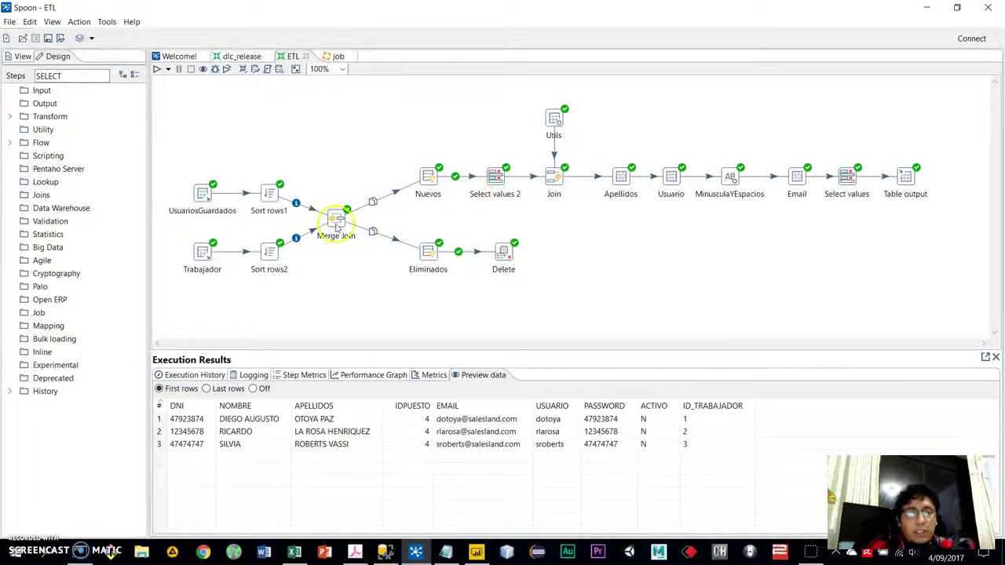
{"action": "left_click", "coordinate": [157, 69]}
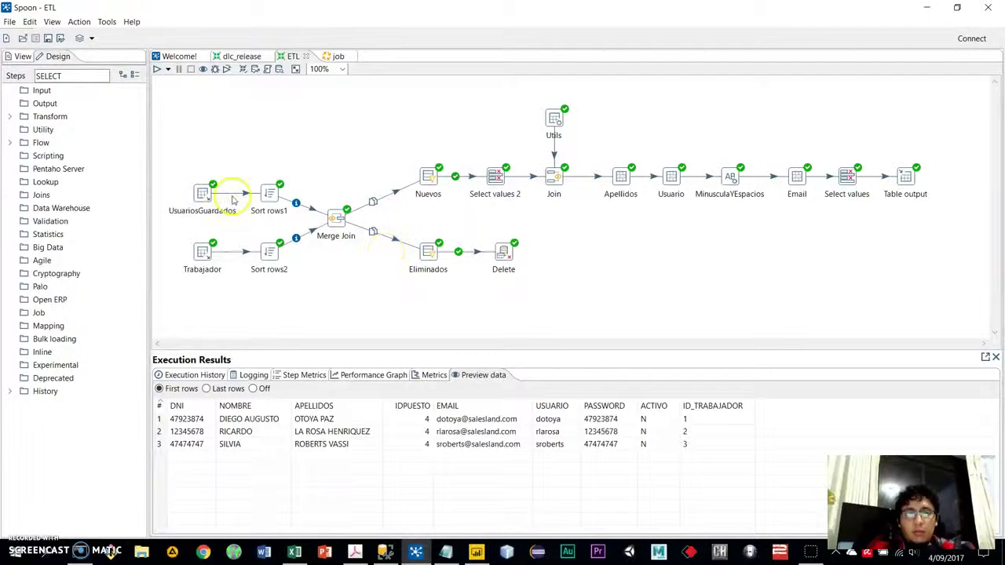
{"action": "left_click", "coordinate": [203, 193]}
{"action": "left_click", "coordinate": [336, 216]}
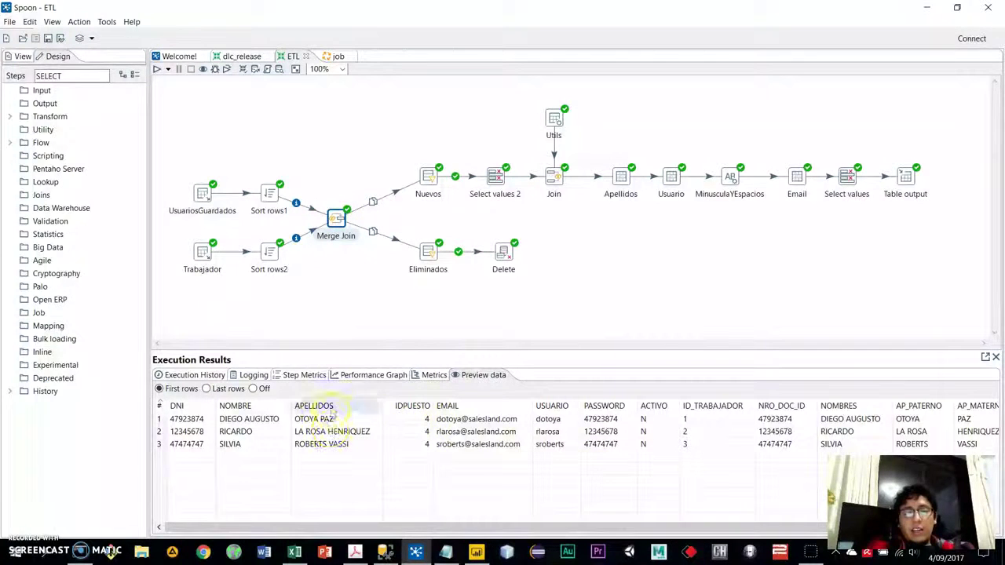
Check the second run's preview rows for Nuevos, Table output, Eliminados and Merge Join.
{"action": "left_click", "coordinate": [428, 178]}
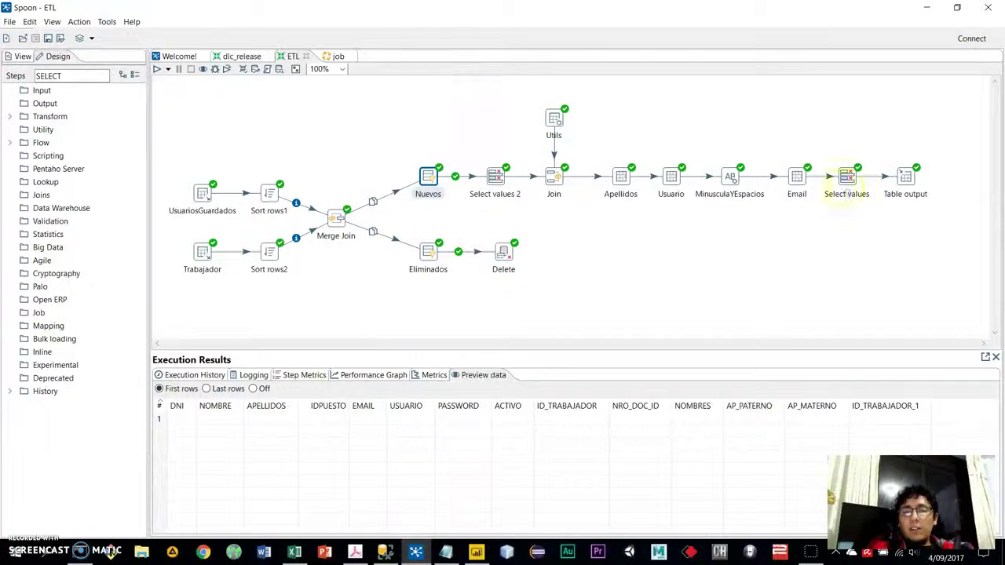
{"action": "left_click", "coordinate": [905, 181]}
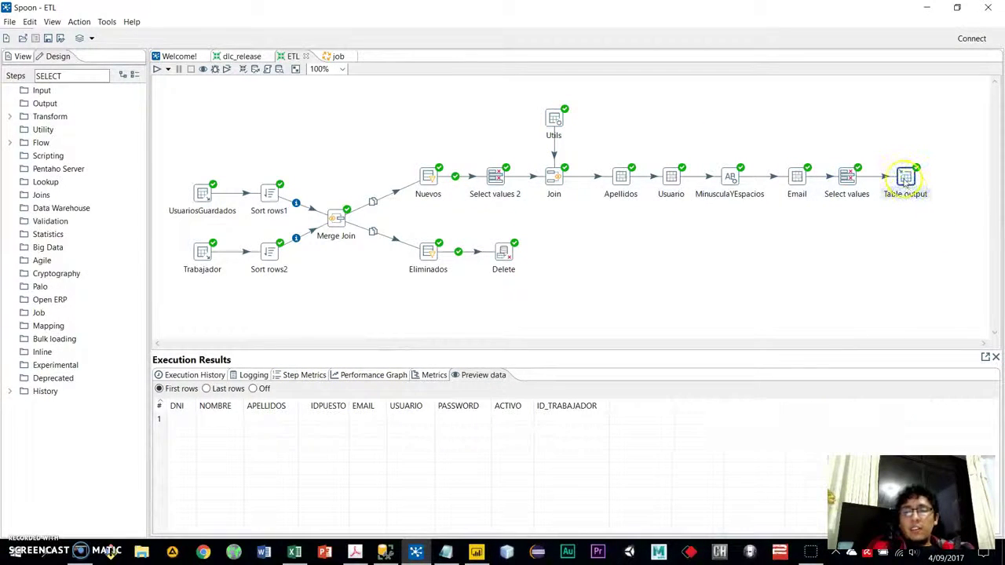
{"action": "left_click", "coordinate": [429, 252]}
{"action": "left_click", "coordinate": [336, 219]}
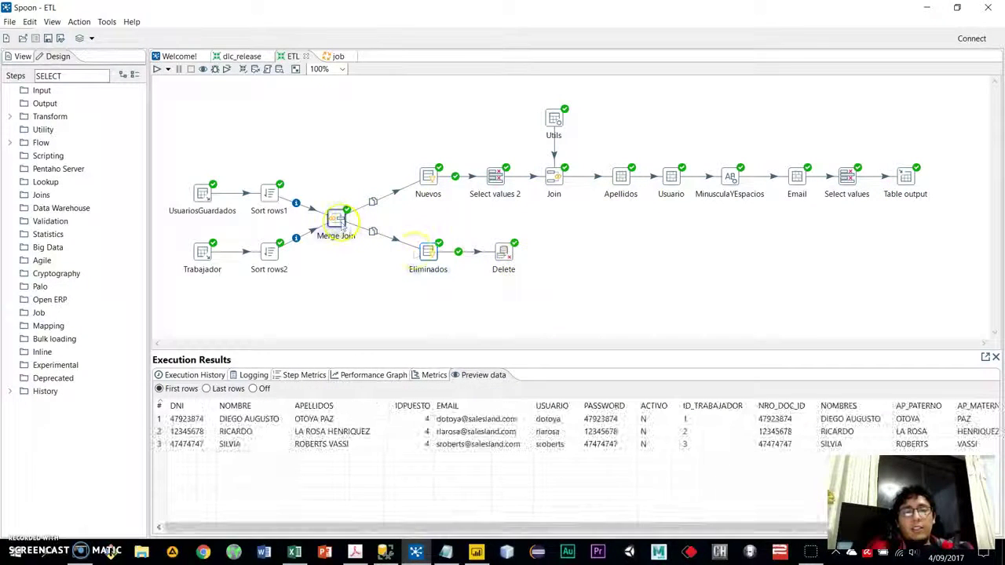
Switch to SQL Server Management Studio and delete the worker row with ID_TRABAJADOR 2 from the SaleslandERP dbo.Trabajador table.
{"action": "left_click", "coordinate": [428, 251]}
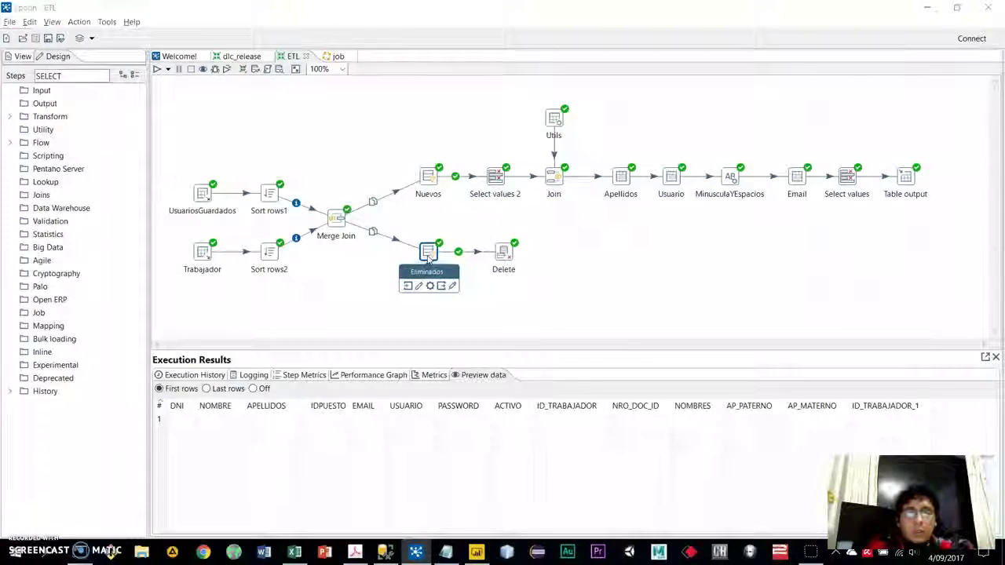
{"action": "key", "text": "alt+Tab"}
{"action": "left_click", "coordinate": [314, 62]}
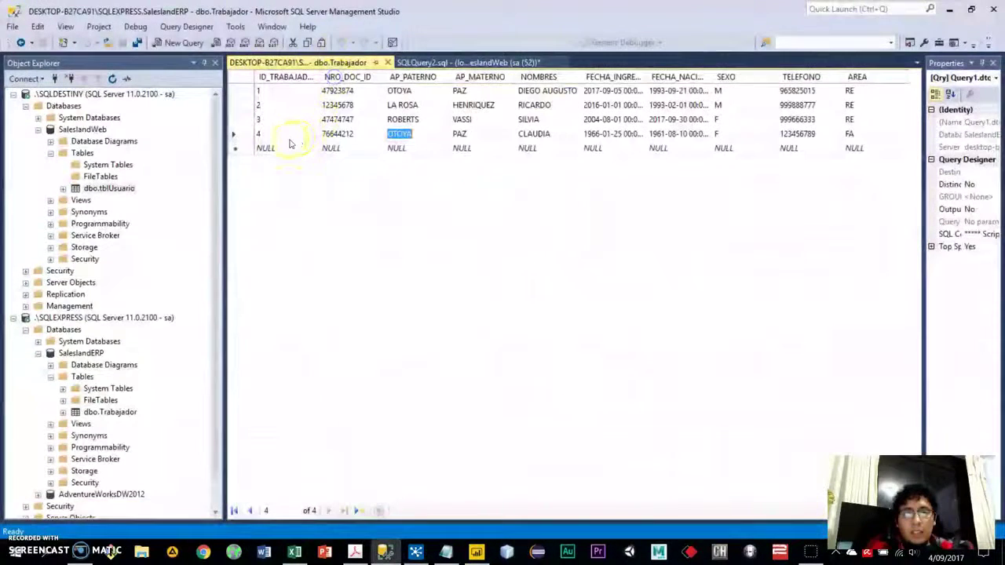
{"action": "left_click", "coordinate": [248, 105]}
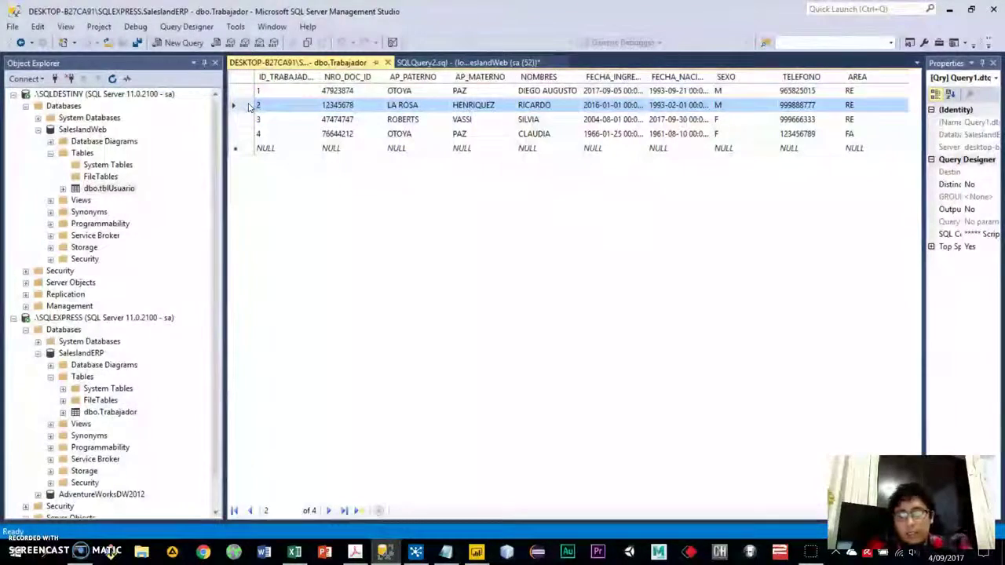
{"action": "key", "text": "Delete"}
{"action": "left_click", "coordinate": [493, 333]}
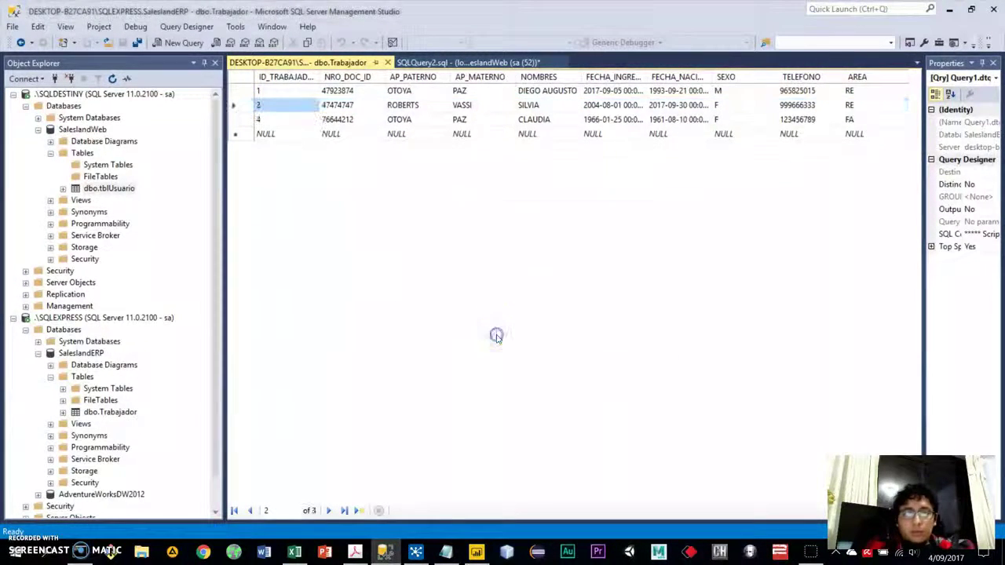
Return to Spoon, rerun the ETL transformation, and preview the rows of the Nuevos, Eliminados and Delete steps.
{"action": "key", "text": "alt+Tab"}
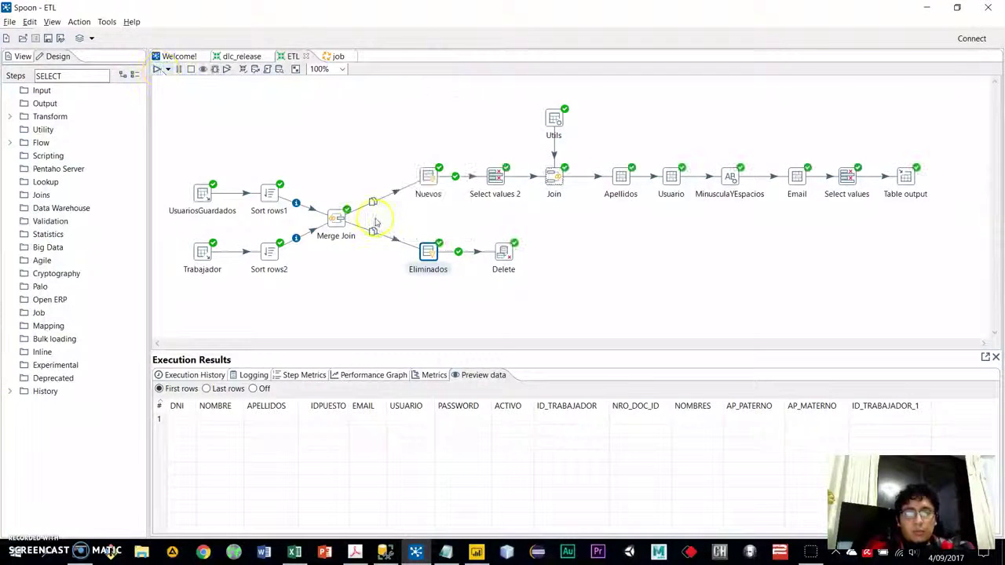
{"action": "left_click", "coordinate": [427, 179]}
{"action": "left_click", "coordinate": [428, 253]}
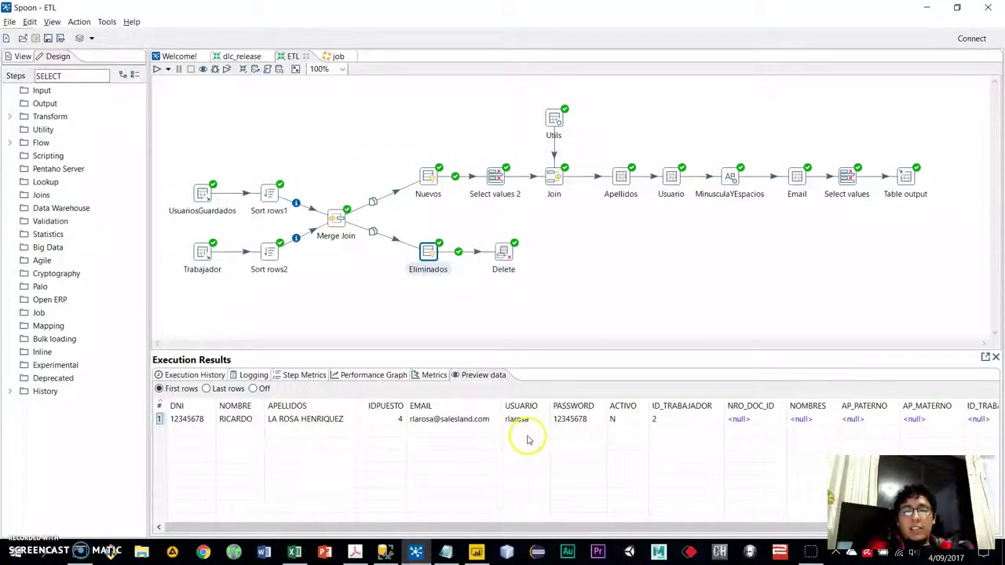
{"action": "left_click", "coordinate": [503, 253]}
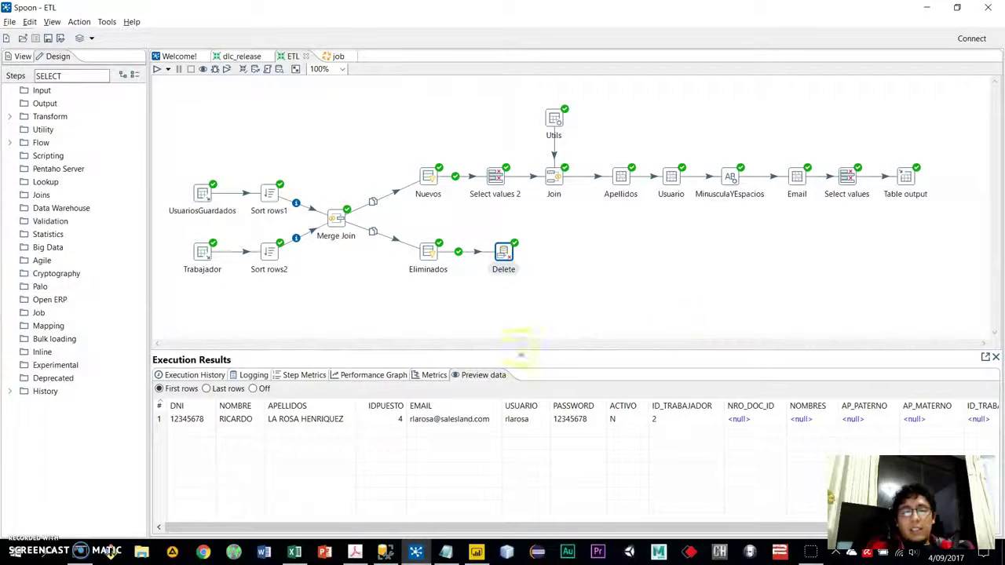
{"action": "left_click", "coordinate": [354, 336]}
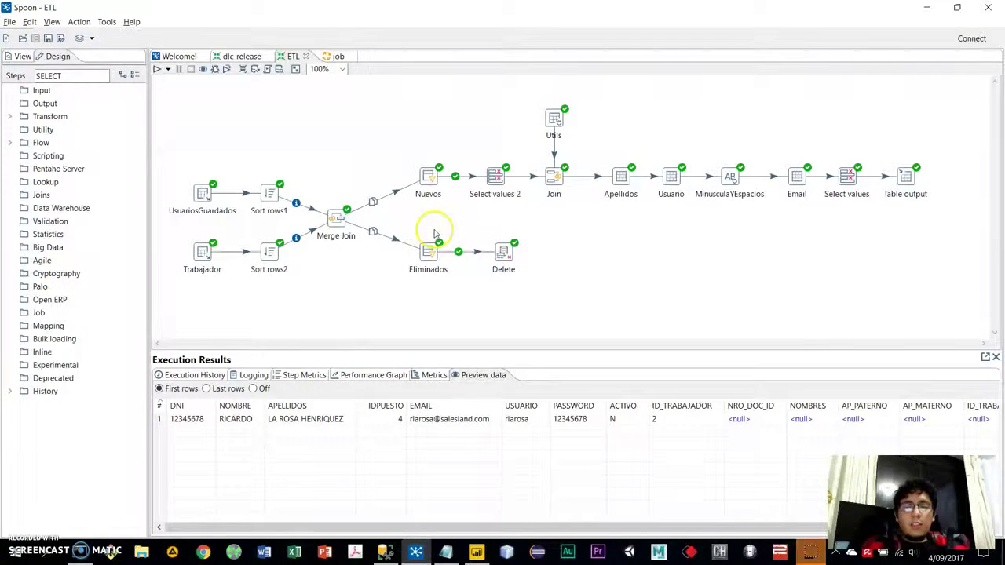
{"action": "left_click", "coordinate": [503, 253]}
In SQL Server Management Studio, rerun the SELECT query on SaleslandWeb's tblUsuario to check the remaining users.
{"action": "key", "text": "alt+Tab"}
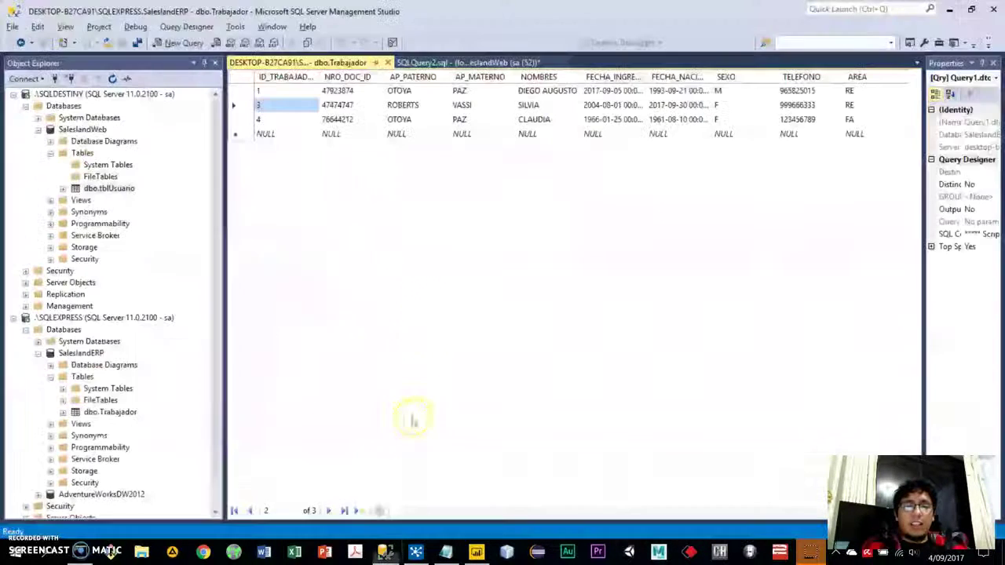
{"action": "left_click", "coordinate": [472, 59]}
{"action": "left_click_drag", "start_coordinate": [482, 206], "coordinate": [201, 77]}
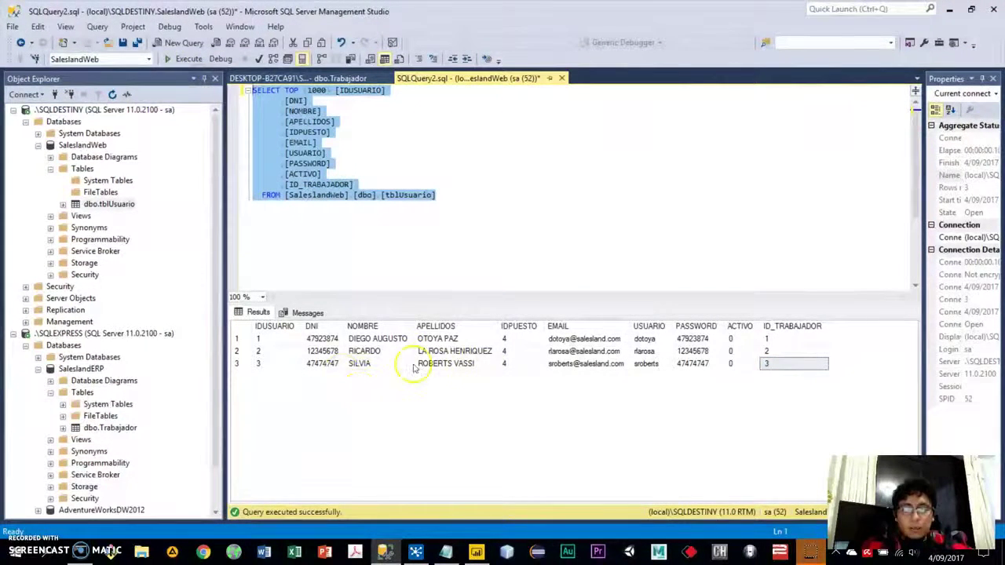
{"action": "key", "text": "F5"}
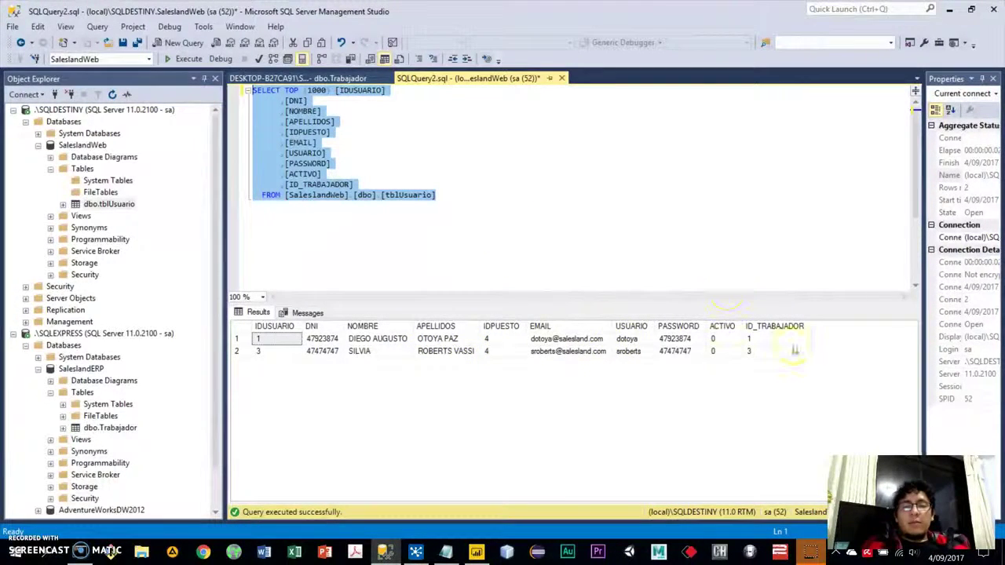
Return to Spoon and open the job's Transformation entry to examine the path of its SALESLAND.ktr file.
{"action": "key", "text": "alt+Tab"}
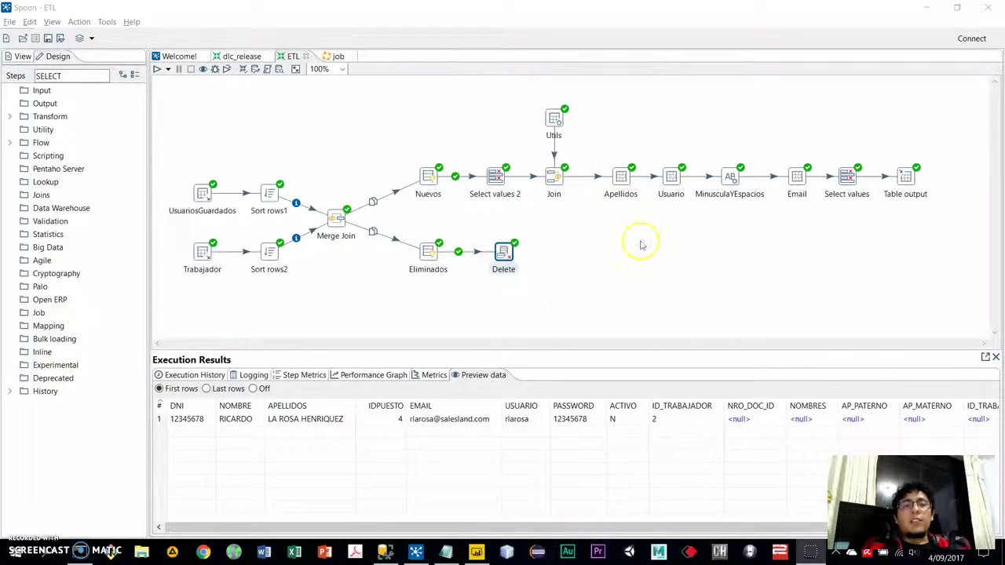
{"action": "left_click", "coordinate": [335, 57]}
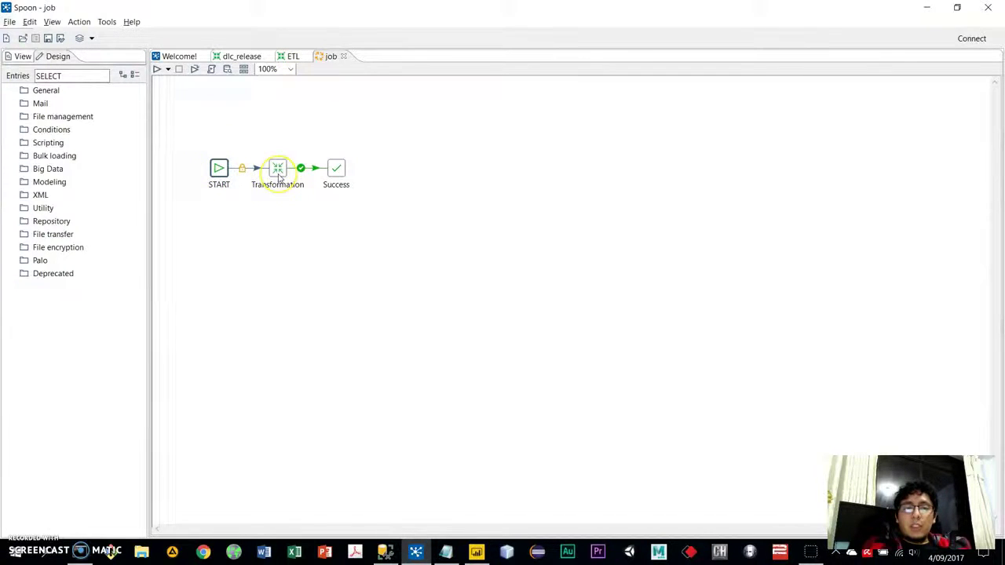
{"action": "double_click", "coordinate": [279, 175]}
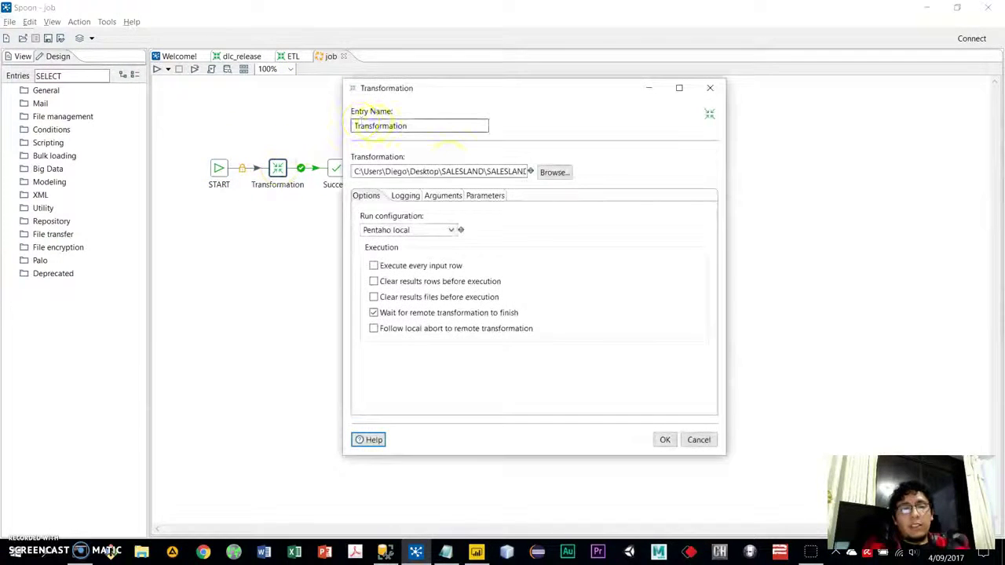
{"action": "left_click_drag", "start_coordinate": [386, 171], "coordinate": [594, 173]}
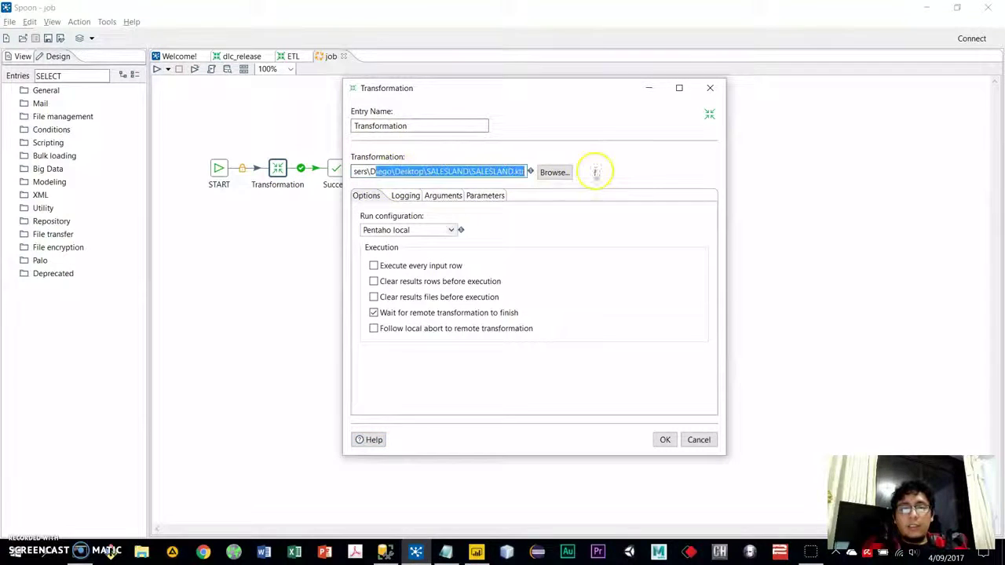
{"action": "left_click", "coordinate": [493, 171]}
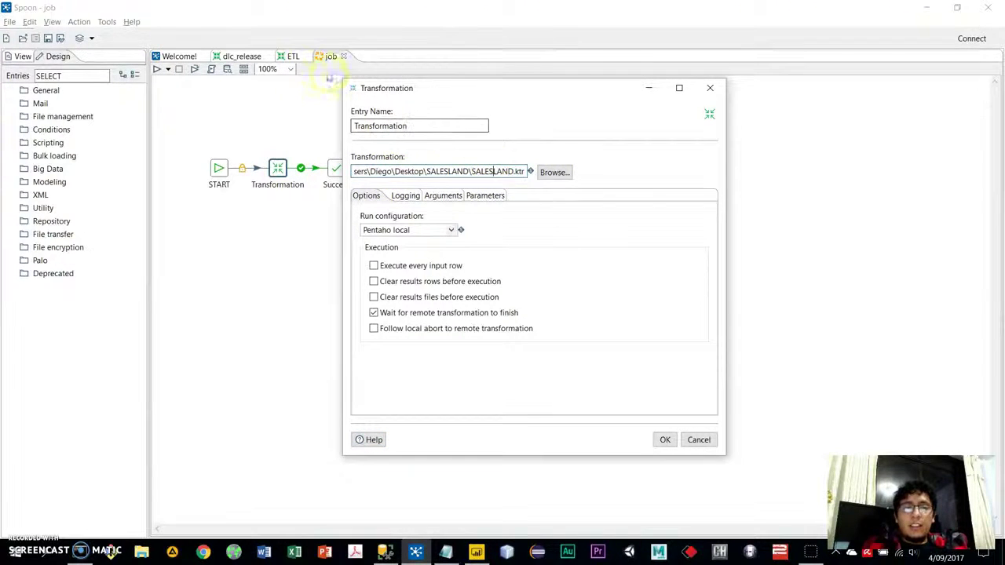
Compare the entry's SALESLAND.ktr reference with the ETL transformation, then return to the job and accept the entry's settings.
{"action": "left_click", "coordinate": [292, 60]}
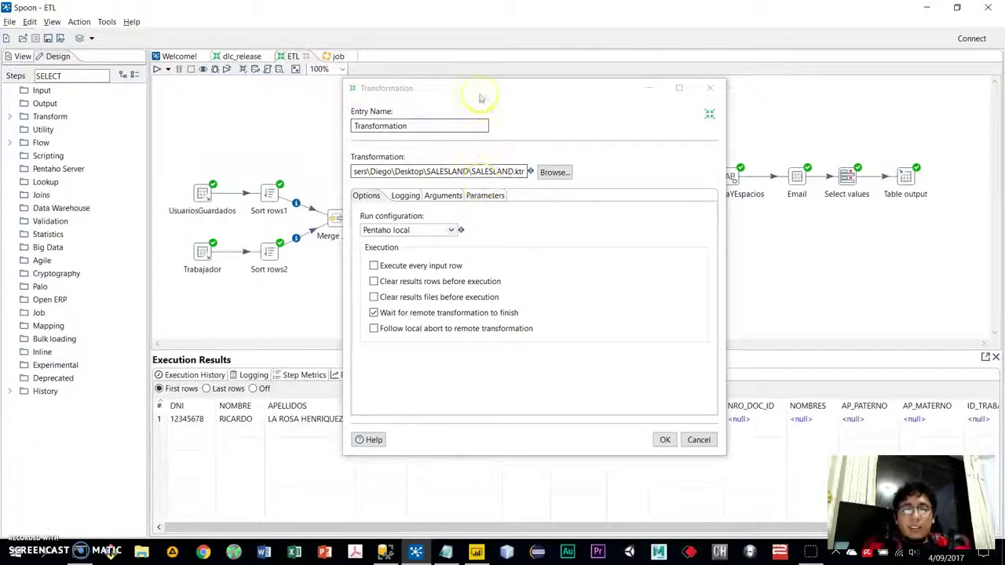
{"action": "left_click_drag", "start_coordinate": [479, 92], "coordinate": [577, 196]}
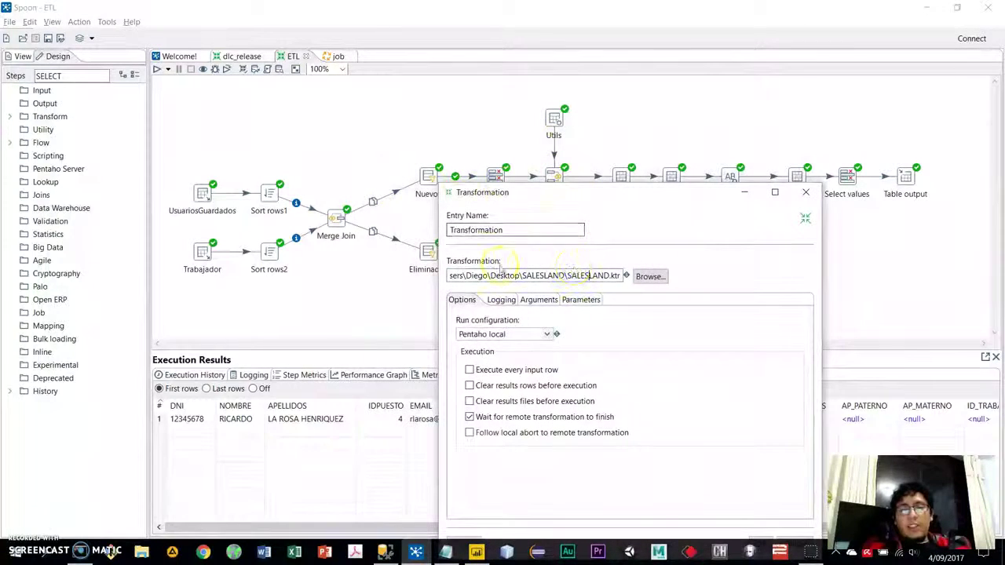
{"action": "left_click_drag", "start_coordinate": [458, 276], "coordinate": [621, 276]}
{"action": "left_click_drag", "start_coordinate": [516, 200], "coordinate": [456, 139]}
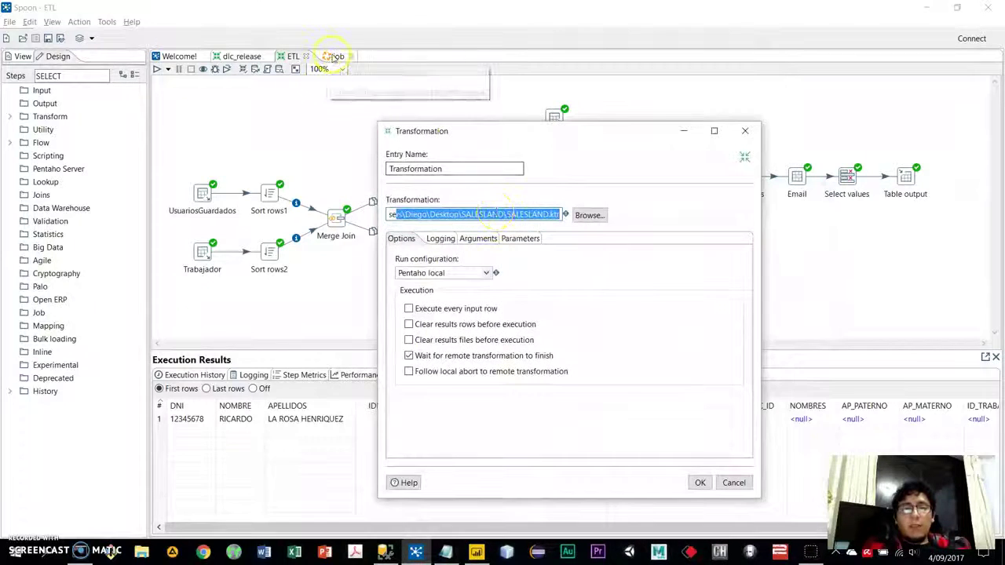
{"action": "left_click", "coordinate": [334, 58]}
{"action": "left_click", "coordinate": [265, 167]}
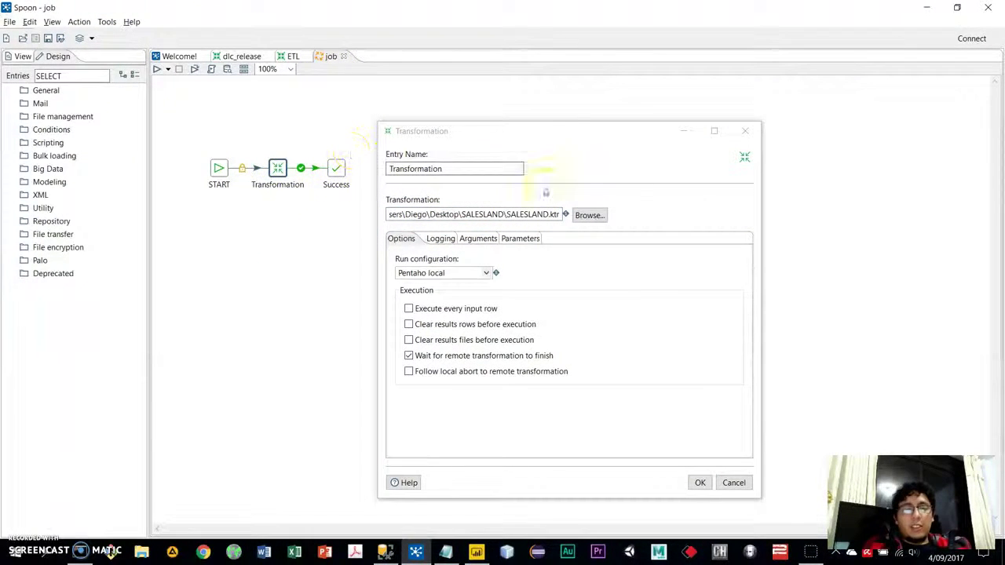
{"action": "left_click", "coordinate": [699, 482]}
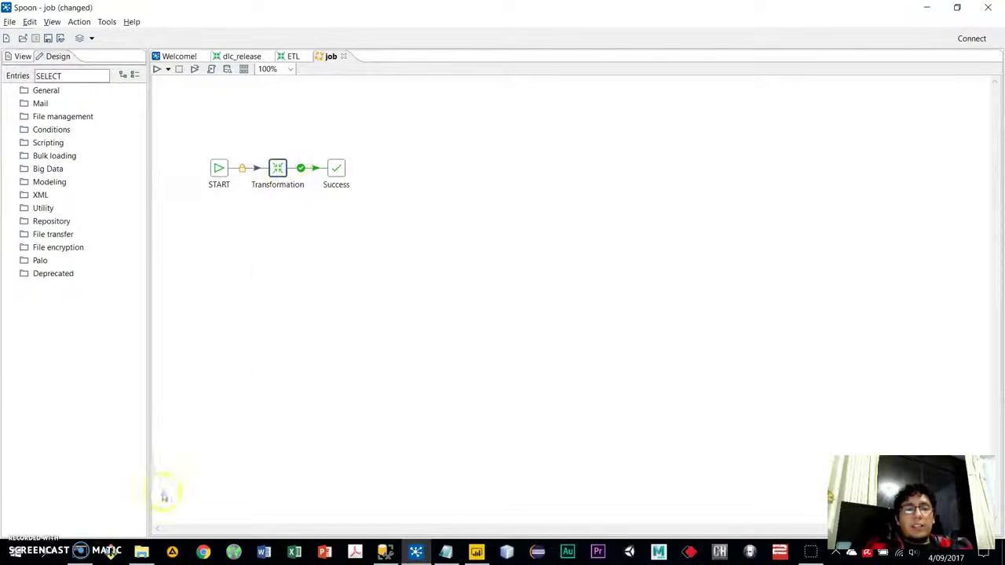
Bring up the SALESLAND folder in File Explorer, locate job.kjb, and check the folder's full path.
{"action": "left_click", "coordinate": [141, 551]}
{"action": "left_click_drag", "start_coordinate": [400, 90], "coordinate": [804, 61]}
{"action": "left_click", "coordinate": [677, 179]}
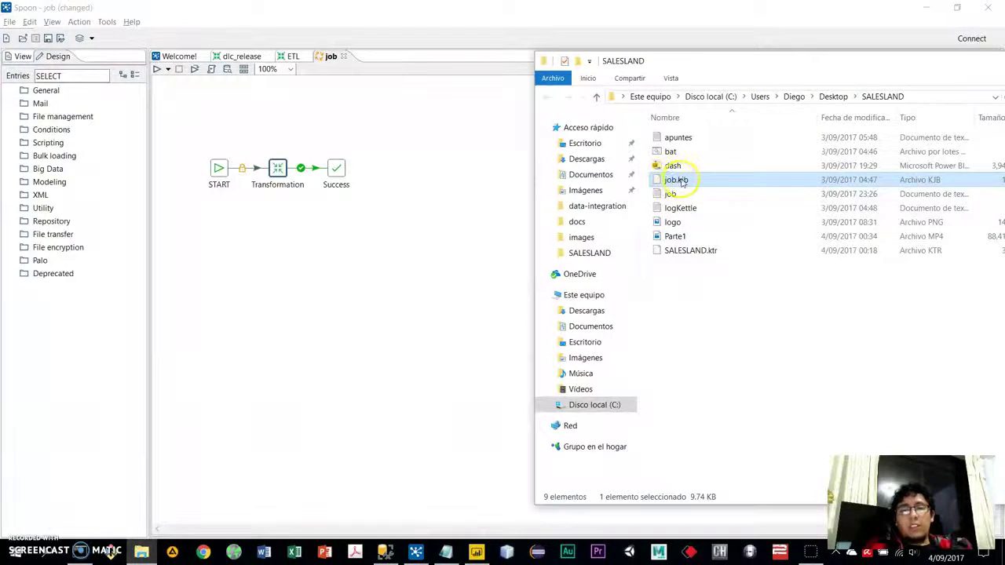
{"action": "left_click_drag", "start_coordinate": [682, 179], "coordinate": [785, 106]}
{"action": "left_click", "coordinate": [919, 98]}
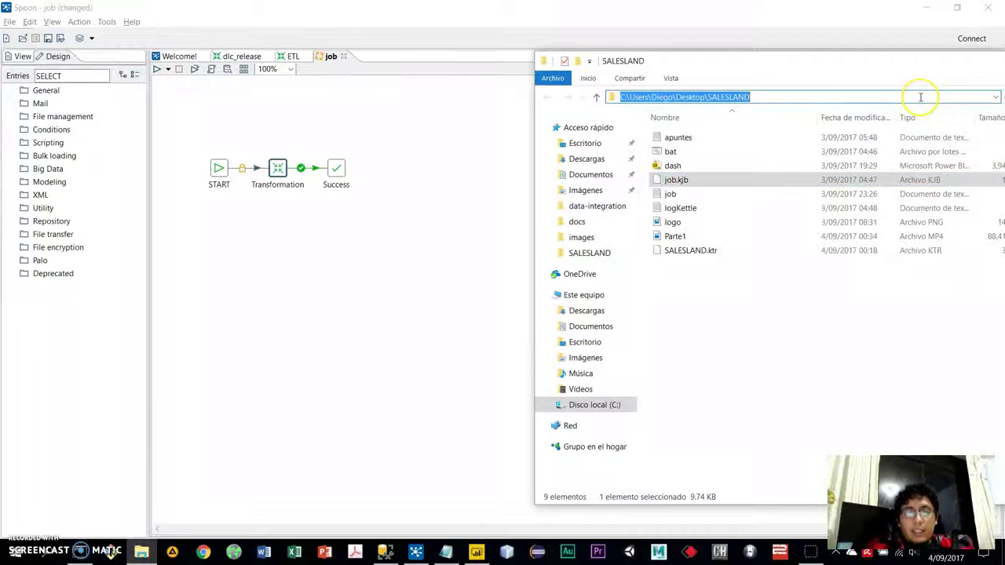
{"action": "left_click", "coordinate": [811, 357]}
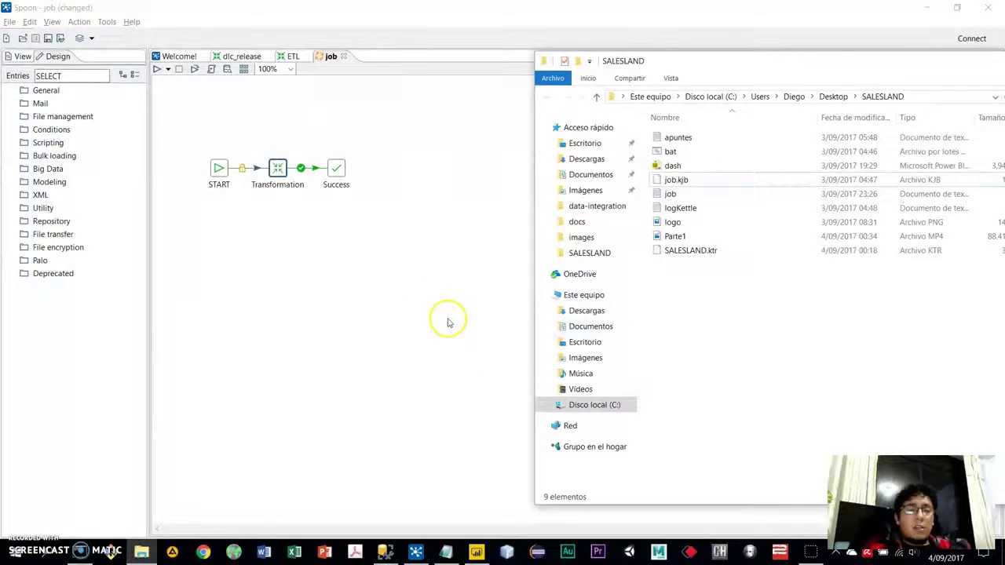
Switch to the bat script in Notepad, review its Kitchen.bat call with the job file and logKettle.txt arguments, and minimize it.
{"action": "left_click", "coordinate": [446, 549]}
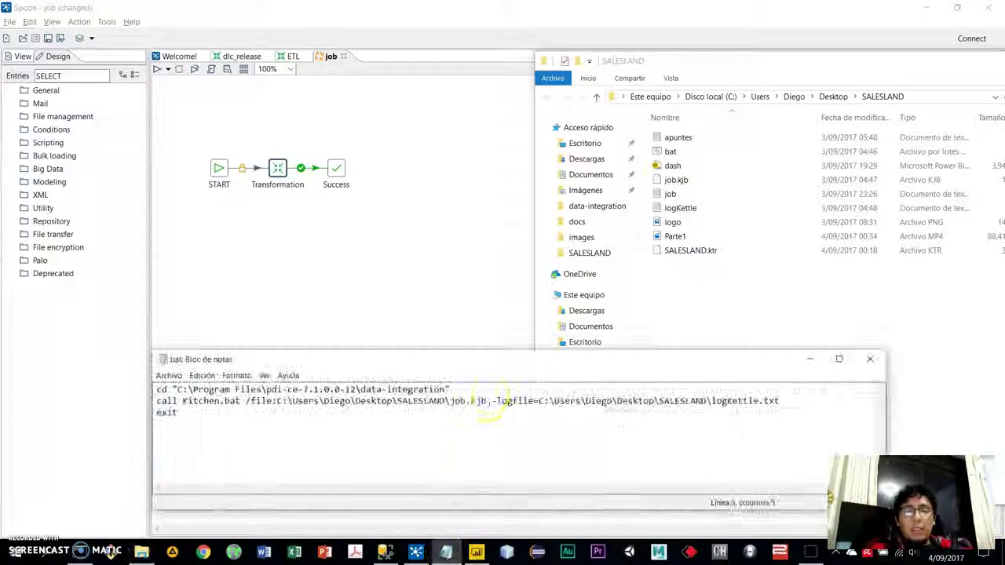
{"action": "left_click_drag", "start_coordinate": [228, 428], "coordinate": [139, 377]}
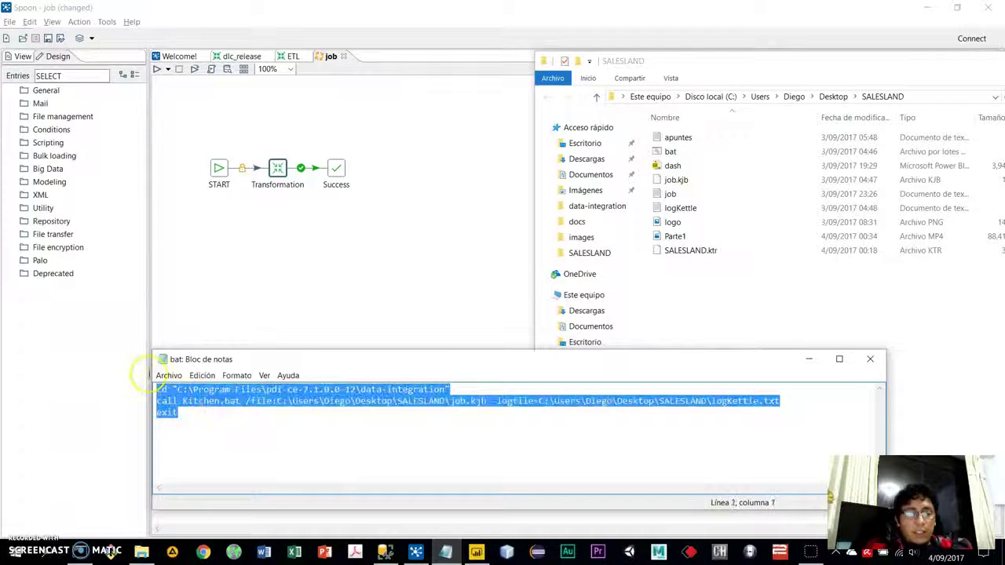
{"action": "left_click_drag", "start_coordinate": [263, 438], "coordinate": [240, 402]}
{"action": "left_click", "coordinate": [190, 402]}
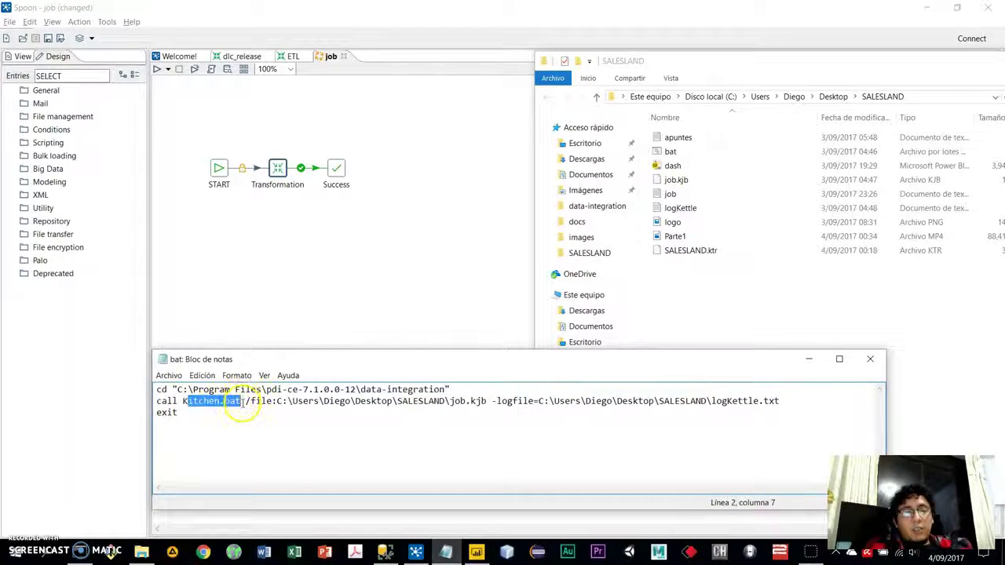
{"action": "left_click", "coordinate": [287, 417]}
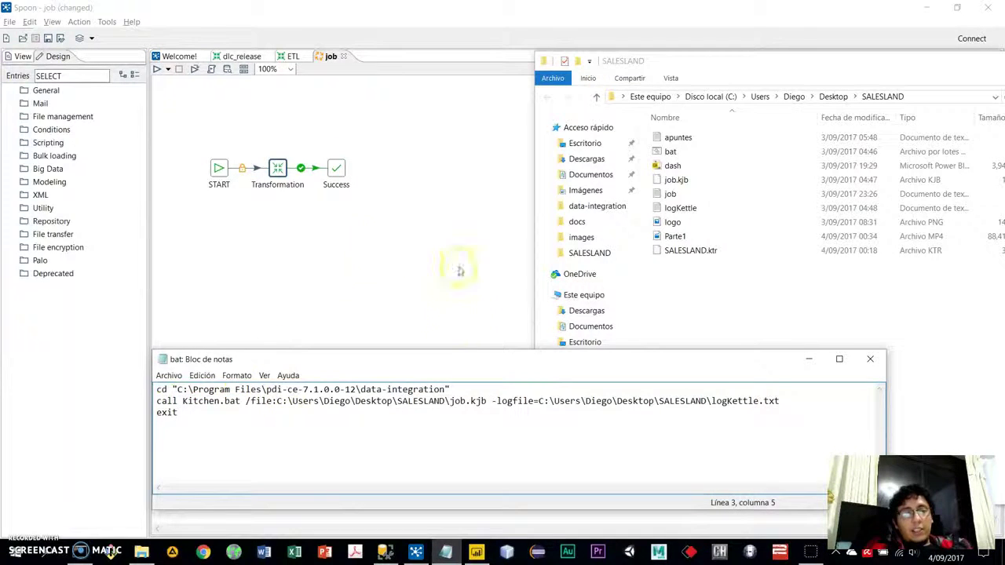
{"action": "left_click_drag", "start_coordinate": [256, 401], "coordinate": [707, 416]}
{"action": "left_click", "coordinate": [809, 359]}
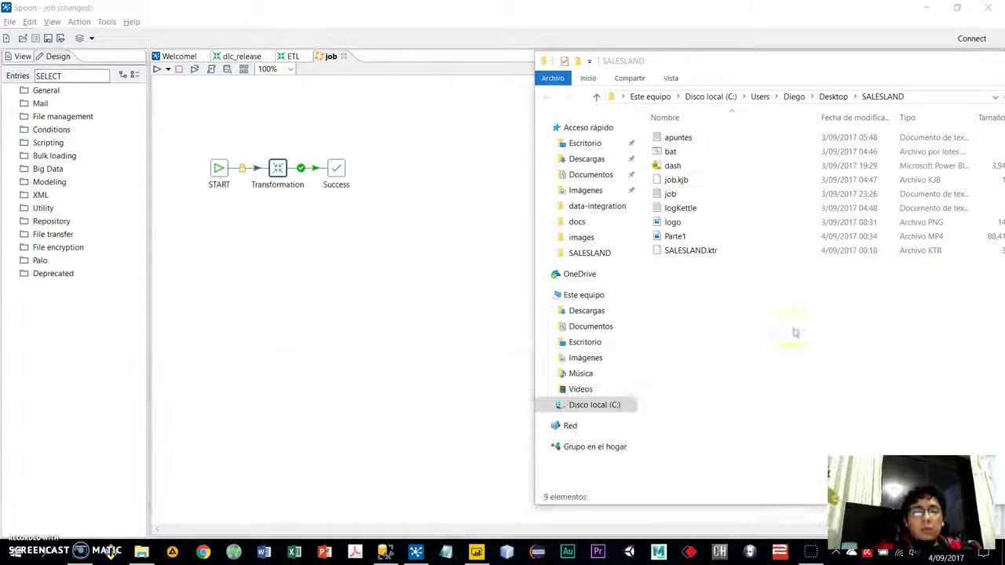
Select the bat file and review the Command Prompt's SCHTASKS command: 5-minute schedule, job_kettle task name and bat.bat path.
{"action": "left_click", "coordinate": [697, 153]}
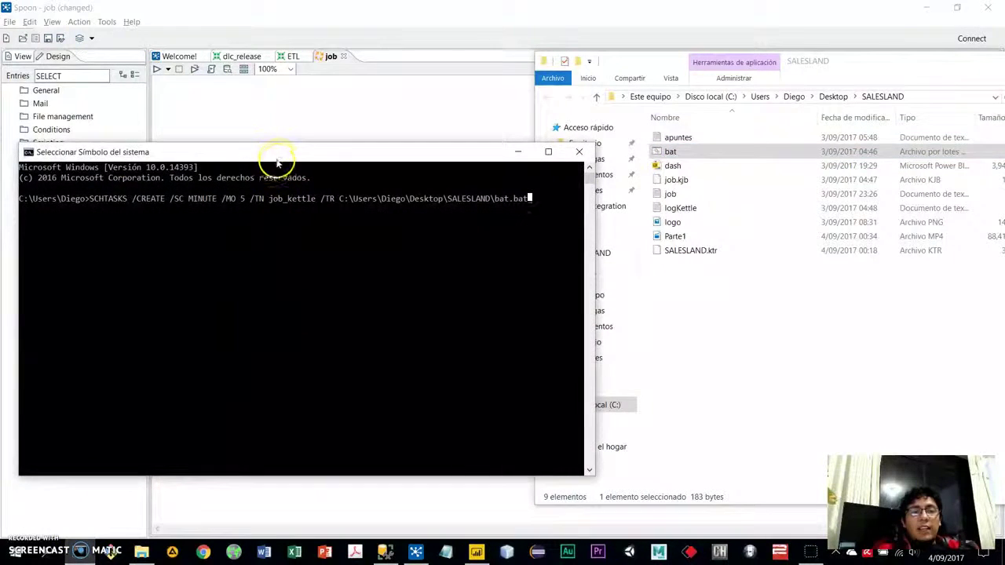
{"action": "left_click_drag", "start_coordinate": [277, 163], "coordinate": [437, 225]}
{"action": "left_click_drag", "start_coordinate": [179, 209], "coordinate": [215, 251]}
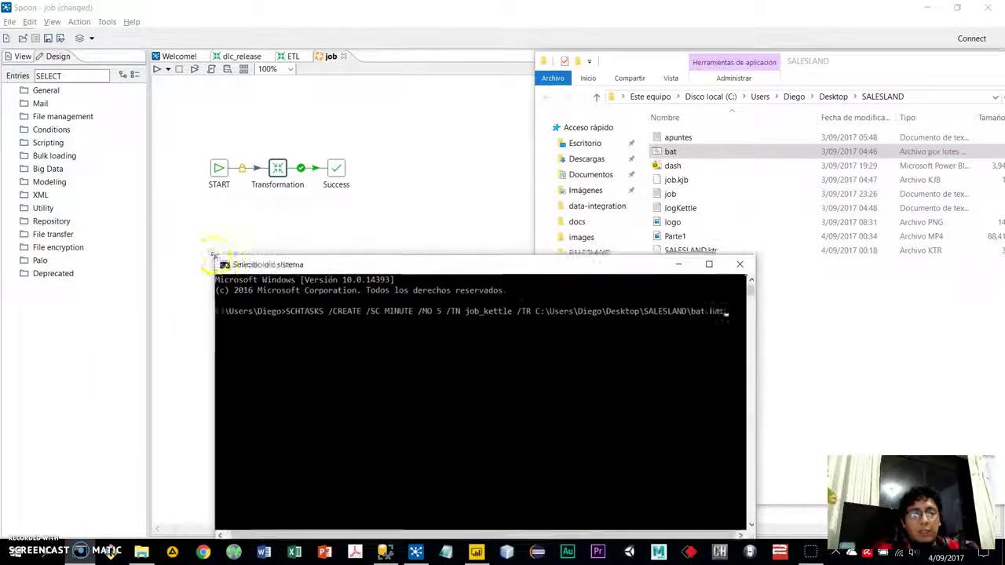
{"action": "left_click_drag", "start_coordinate": [283, 267], "coordinate": [196, 230]}
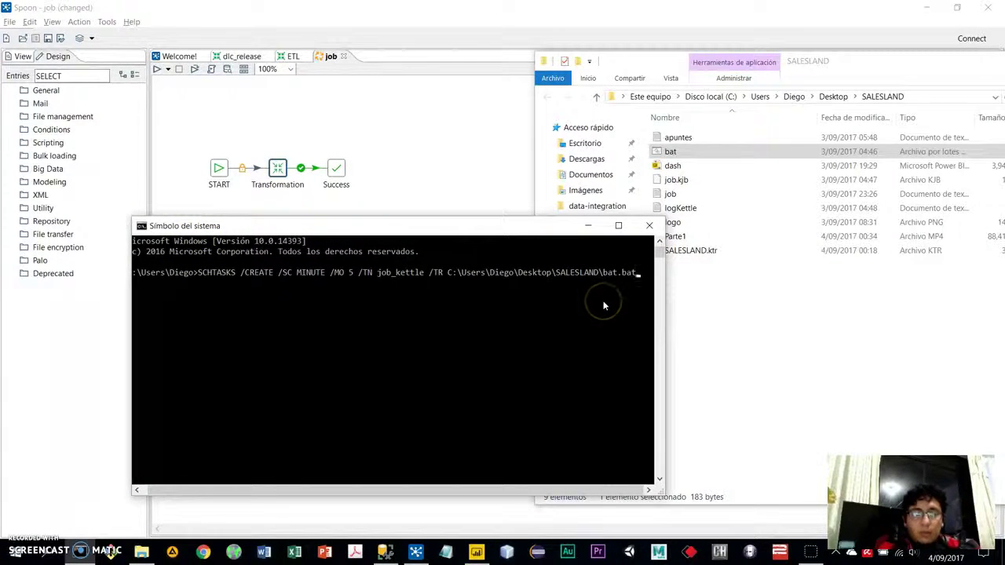
{"action": "left_click", "coordinate": [204, 273]}
{"action": "left_click_drag", "start_coordinate": [250, 273], "coordinate": [322, 275]}
{"action": "left_click", "coordinate": [308, 275]}
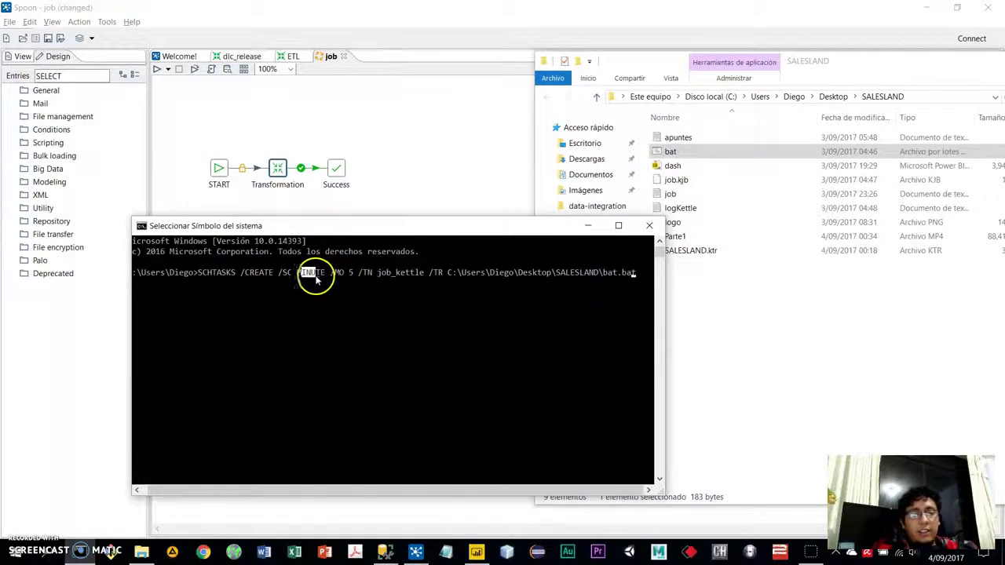
{"action": "left_click", "coordinate": [360, 273]}
{"action": "left_click_drag", "start_coordinate": [379, 273], "coordinate": [423, 273]}
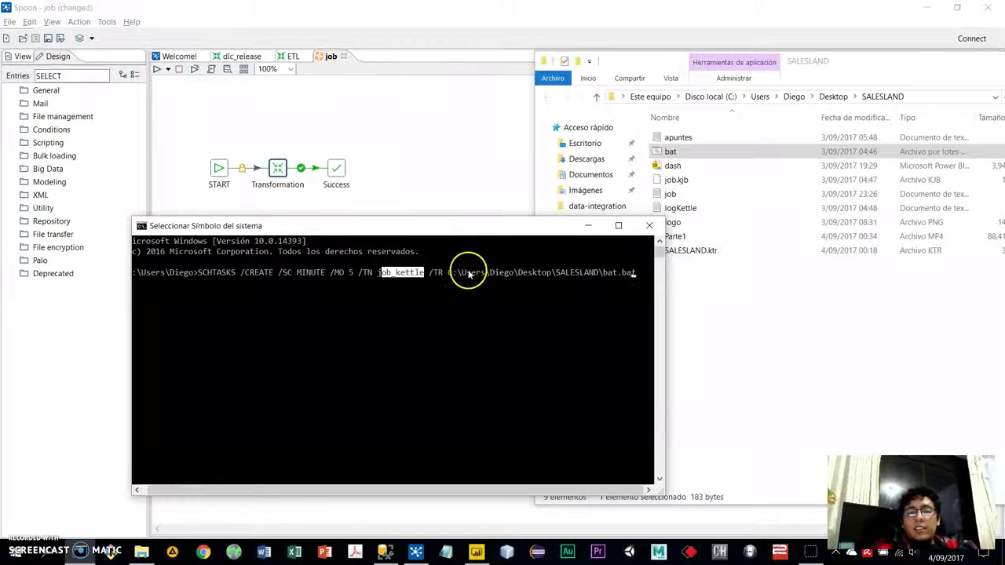
{"action": "left_click_drag", "start_coordinate": [458, 273], "coordinate": [628, 275]}
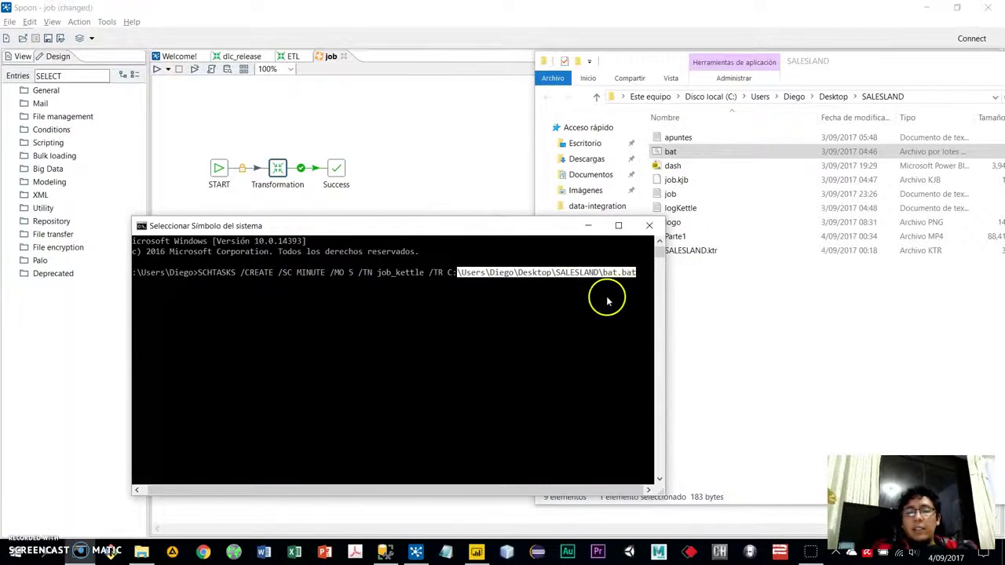
Clear the text selection in Command Prompt and run the SCHTASKS command to create job_kettle, running bat.bat every 5 minutes.
{"action": "left_click", "coordinate": [628, 274]}
{"action": "key", "text": "Escape"}
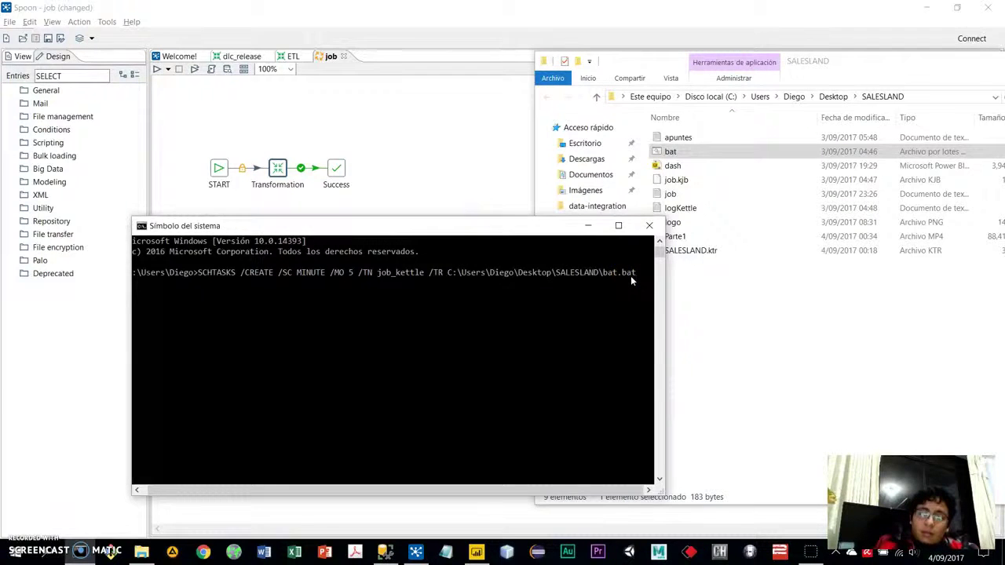
{"action": "key", "text": "Return"}
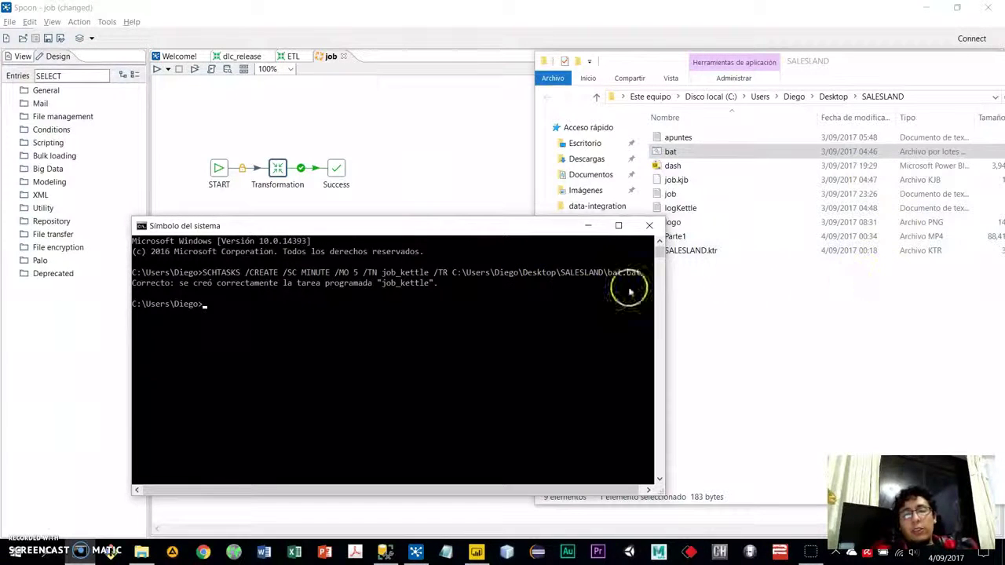
Switch to SQL Server Management Studio and permanently delete the worker with ID_TRABAJADOR 1 from the SaleslandERP dbo.Trabajador table.
{"action": "left_click", "coordinate": [385, 551]}
{"action": "left_click", "coordinate": [433, 161]}
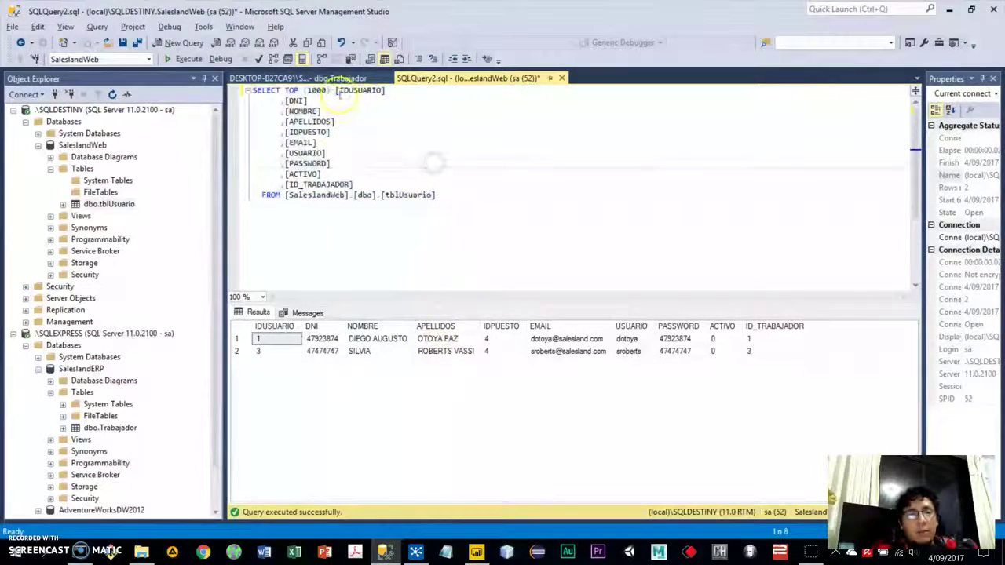
{"action": "left_click", "coordinate": [336, 78]}
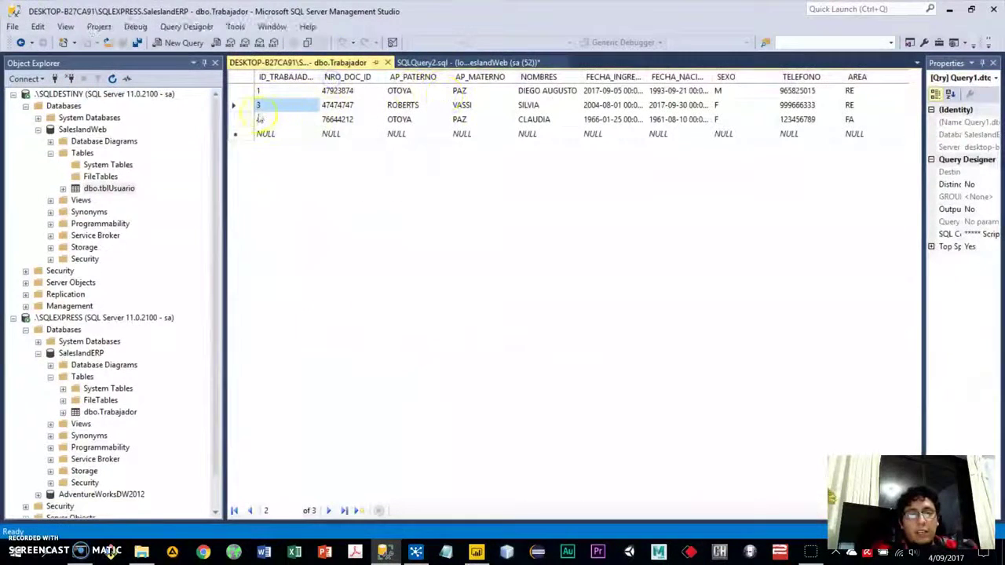
{"action": "left_click", "coordinate": [242, 107]}
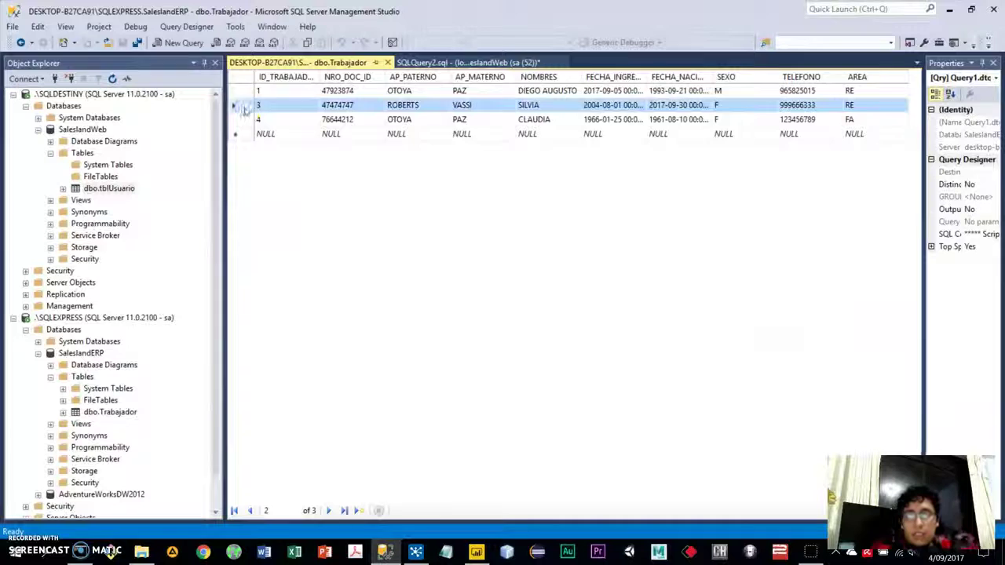
{"action": "left_click", "coordinate": [246, 91]}
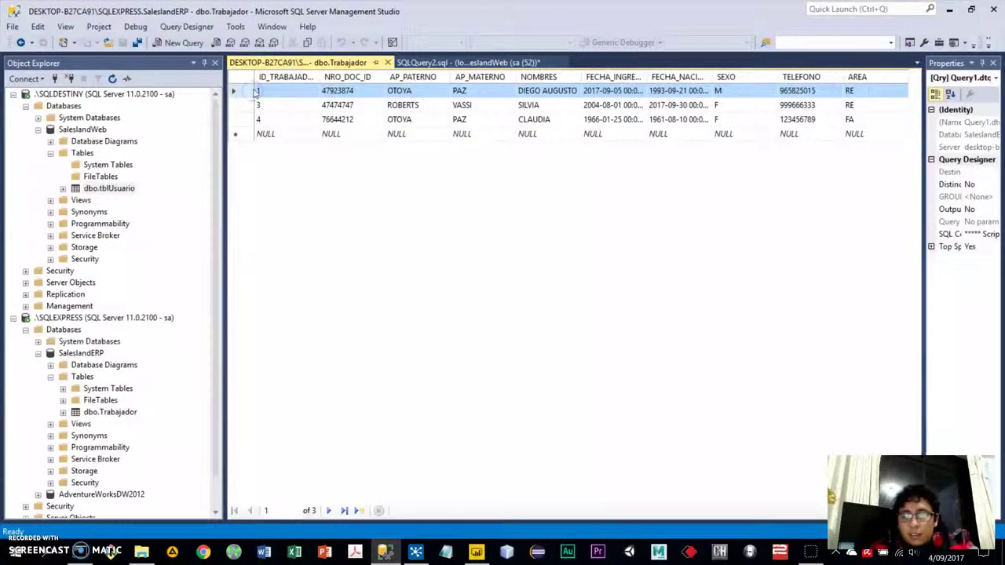
{"action": "key", "text": "Delete"}
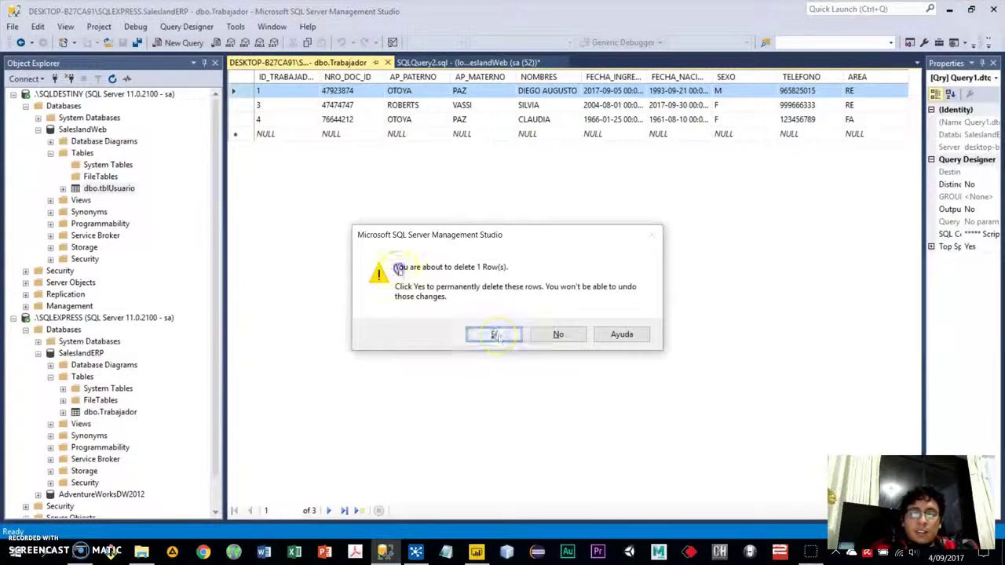
{"action": "left_click", "coordinate": [494, 335]}
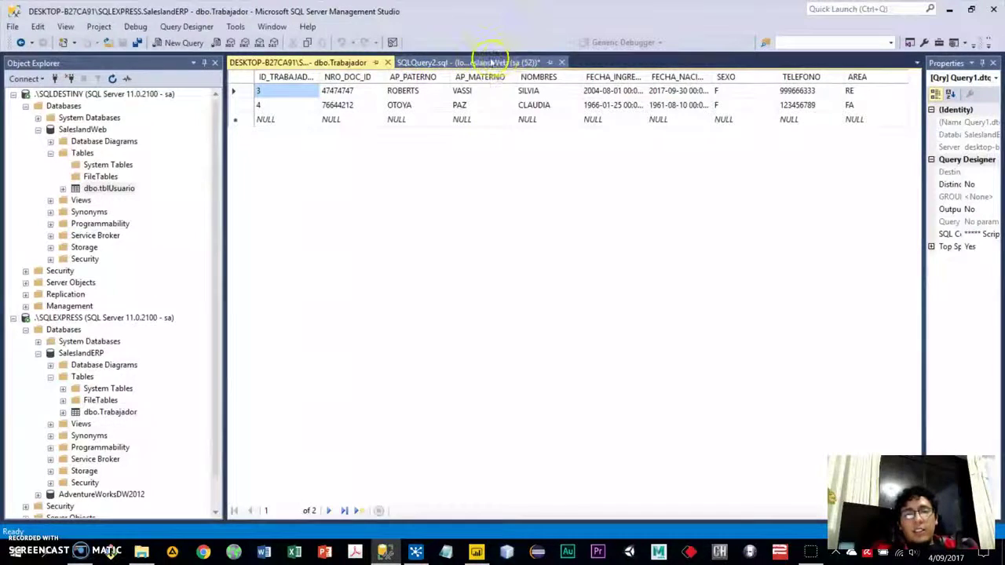
Compare the SaleslandWeb tblUsuario query results with the ERP's Trabajador rows, checking the record with IDUSUARIO 1.
{"action": "left_click", "coordinate": [494, 62]}
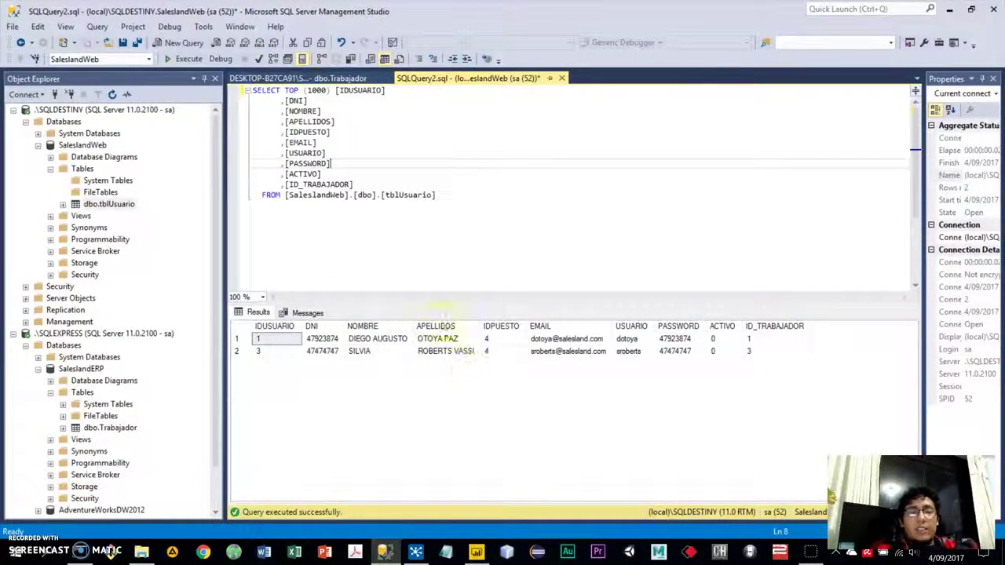
{"action": "left_click_drag", "start_coordinate": [462, 219], "coordinate": [189, 95]}
{"action": "left_click", "coordinate": [198, 62]}
{"action": "left_click", "coordinate": [342, 77]}
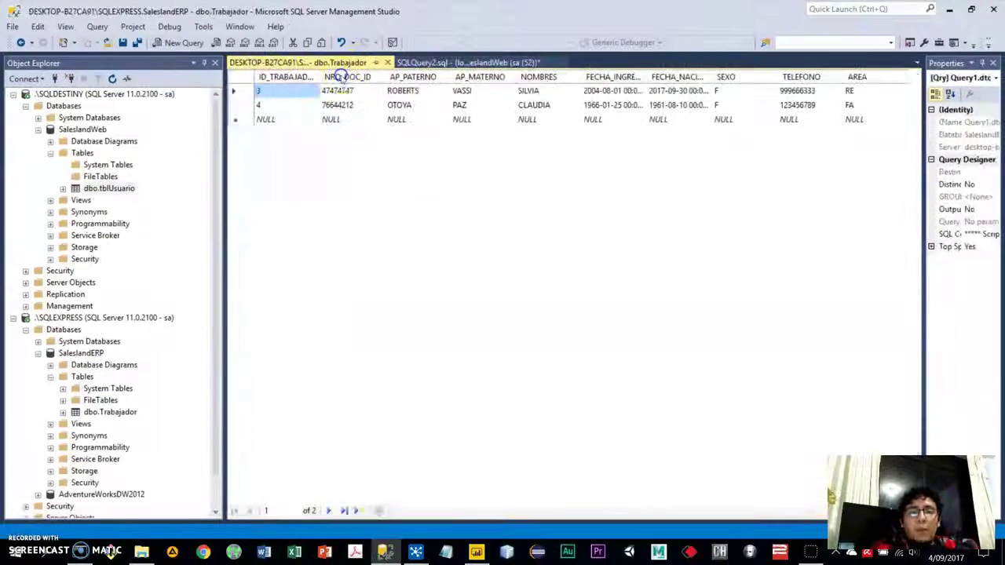
{"action": "left_click", "coordinate": [449, 62]}
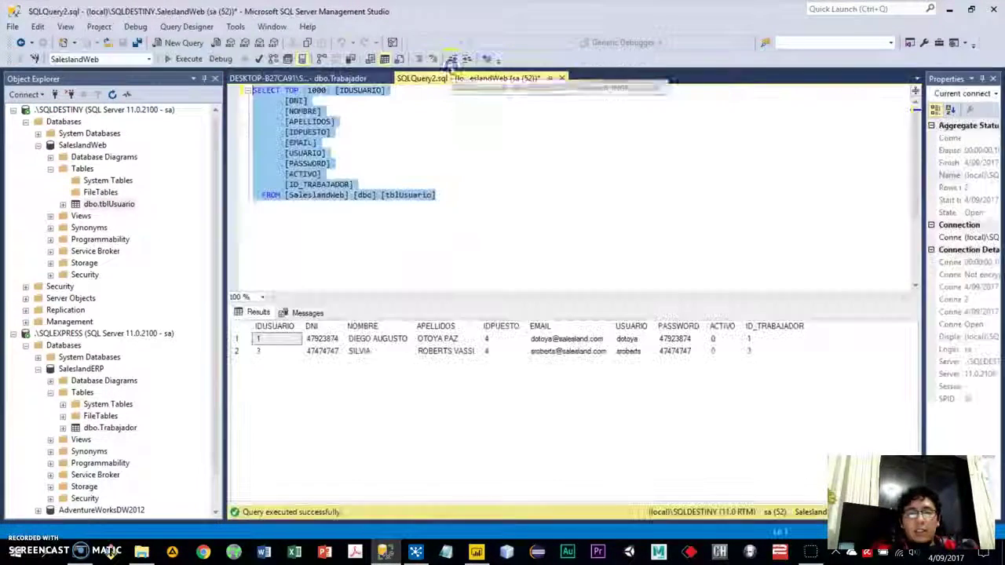
{"action": "left_click", "coordinate": [392, 339]}
{"action": "left_click_drag", "start_coordinate": [294, 338], "coordinate": [310, 339]}
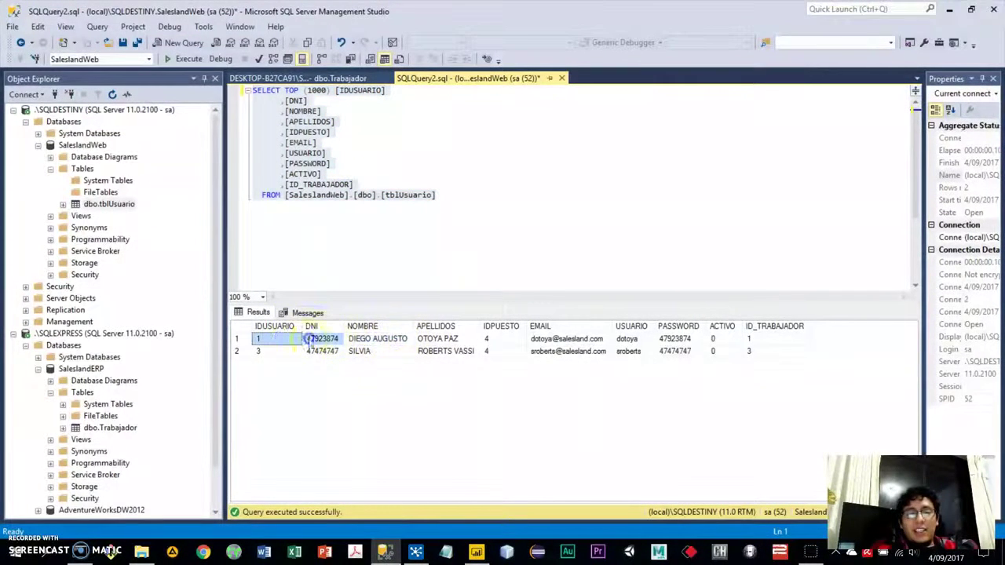
{"action": "left_click", "coordinate": [563, 166]}
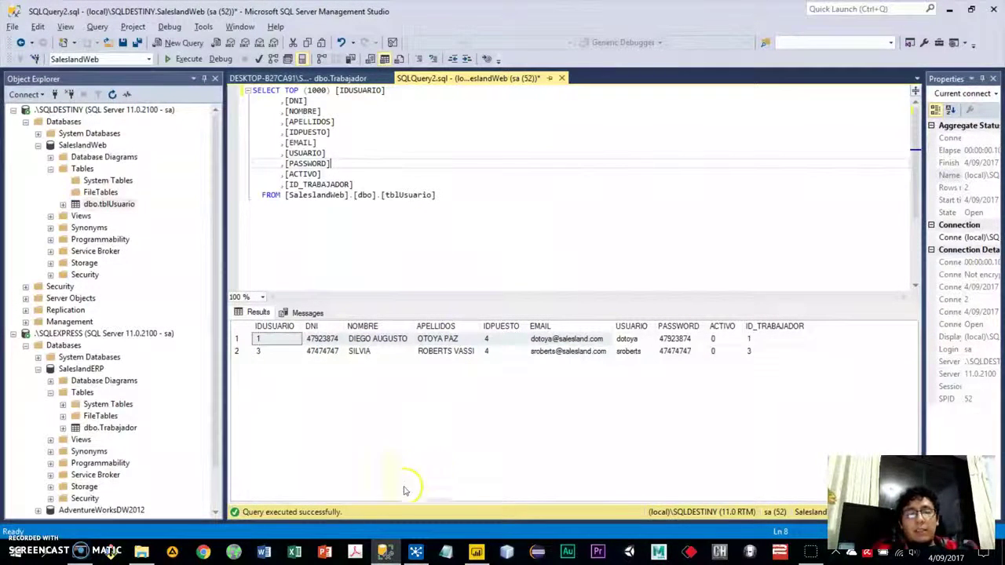
Open the Evaluación Postulantes BI-Jr-PBI PDF, review the CUBO requirements, and return to the tblUsuario query.
{"action": "right_click", "coordinate": [355, 551]}
{"action": "left_click", "coordinate": [354, 286]}
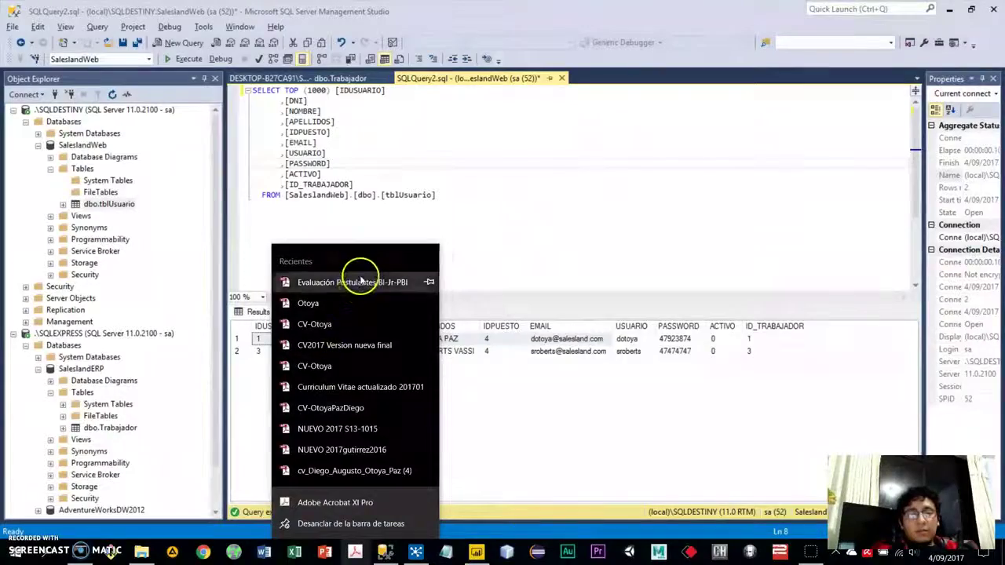
{"action": "scroll", "coordinate": [740, 278], "scroll_direction": "down", "scroll_amount": 3}
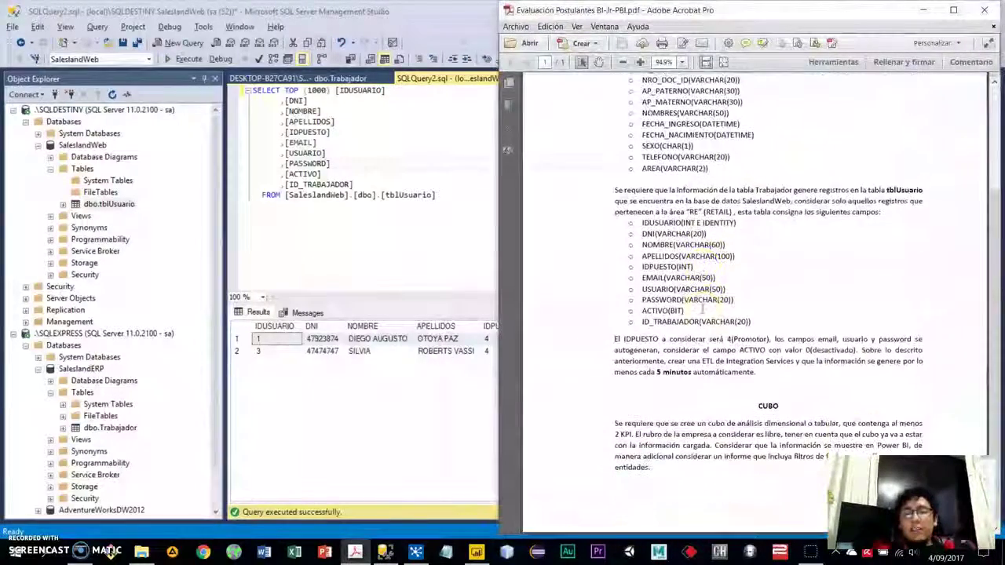
{"action": "left_click_drag", "start_coordinate": [625, 423], "coordinate": [807, 424]}
{"action": "left_click", "coordinate": [654, 445]}
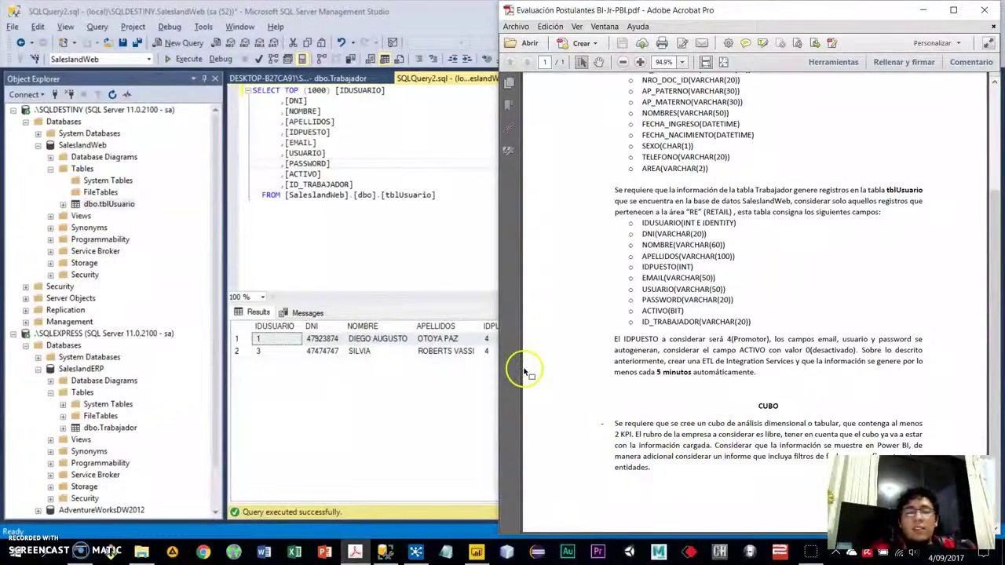
{"action": "left_click", "coordinate": [496, 216]}
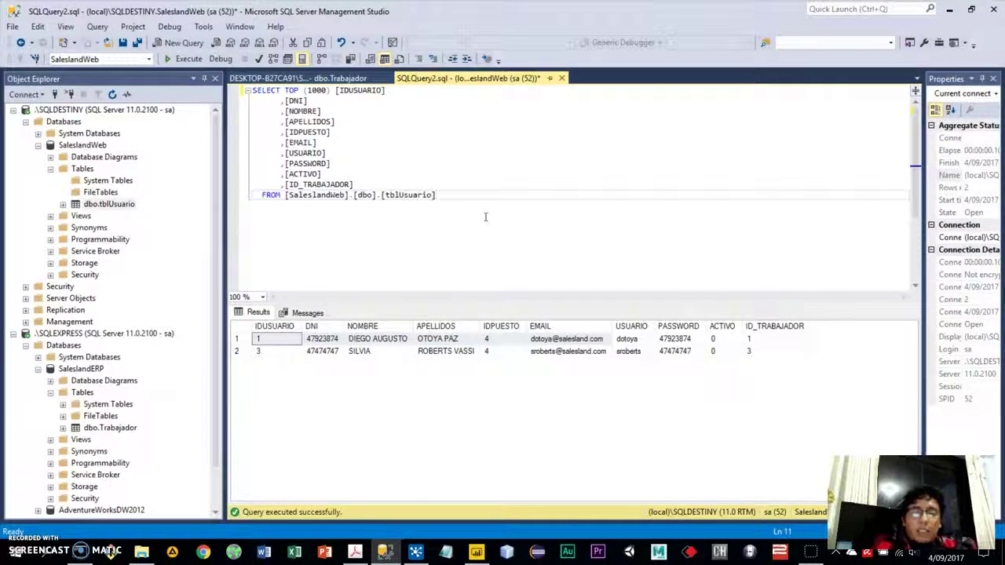
{"action": "left_click", "coordinate": [511, 239]}
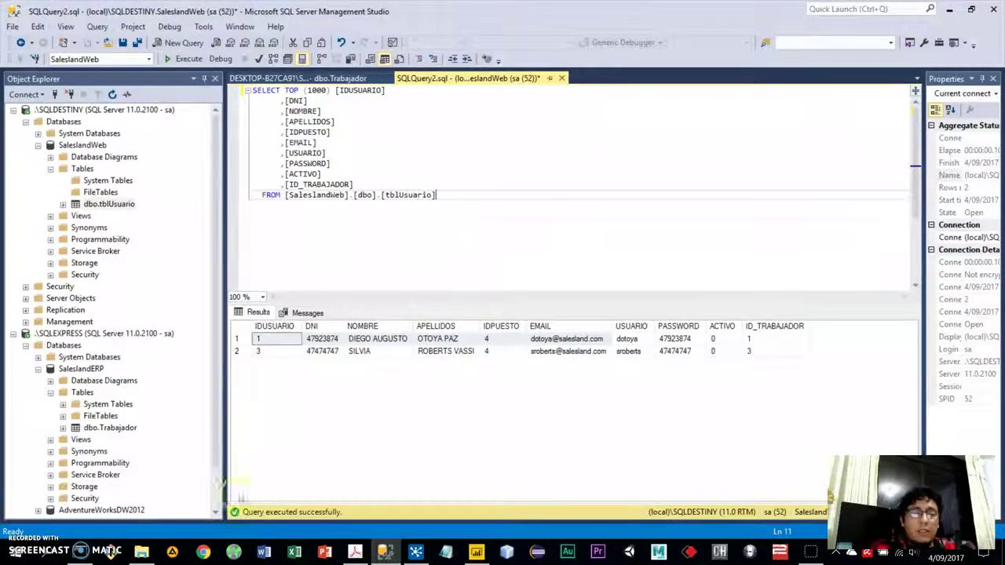
Switch to the dash report in Power BI Desktop, inspect the logo and 2008 sales KPI card, and enlarge the report canvas.
{"action": "left_click", "coordinate": [476, 552]}
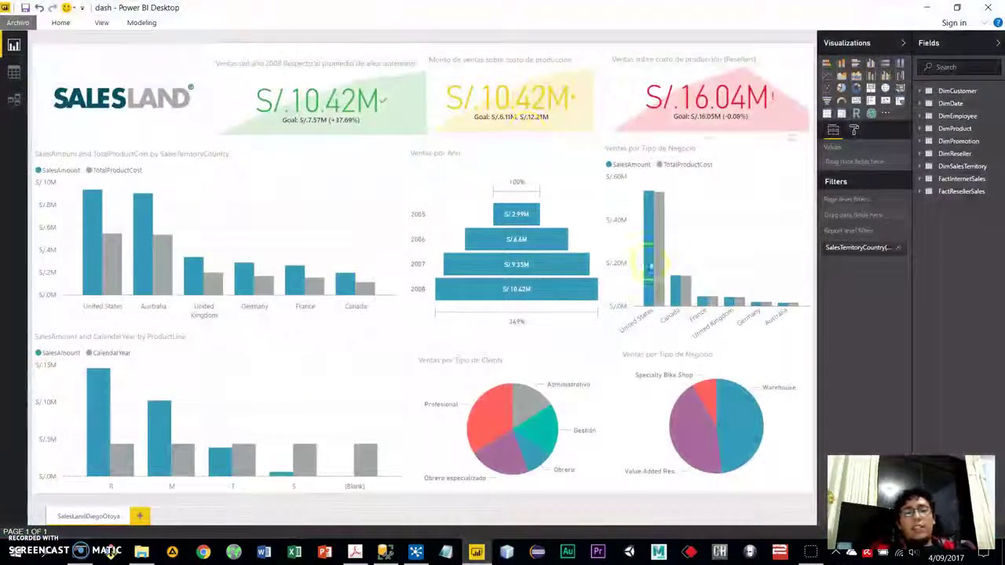
{"action": "left_click", "coordinate": [144, 104]}
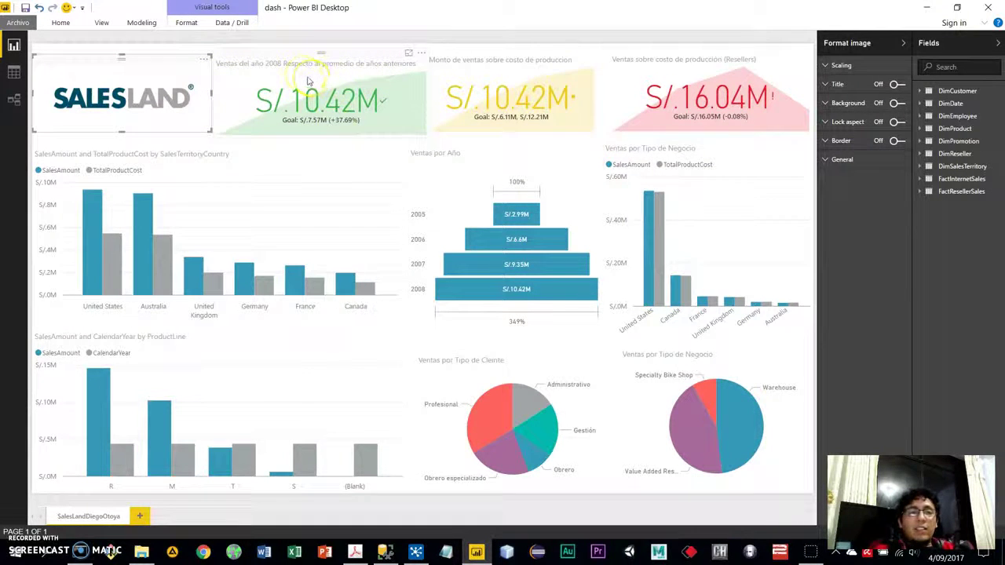
{"action": "left_click", "coordinate": [276, 70]}
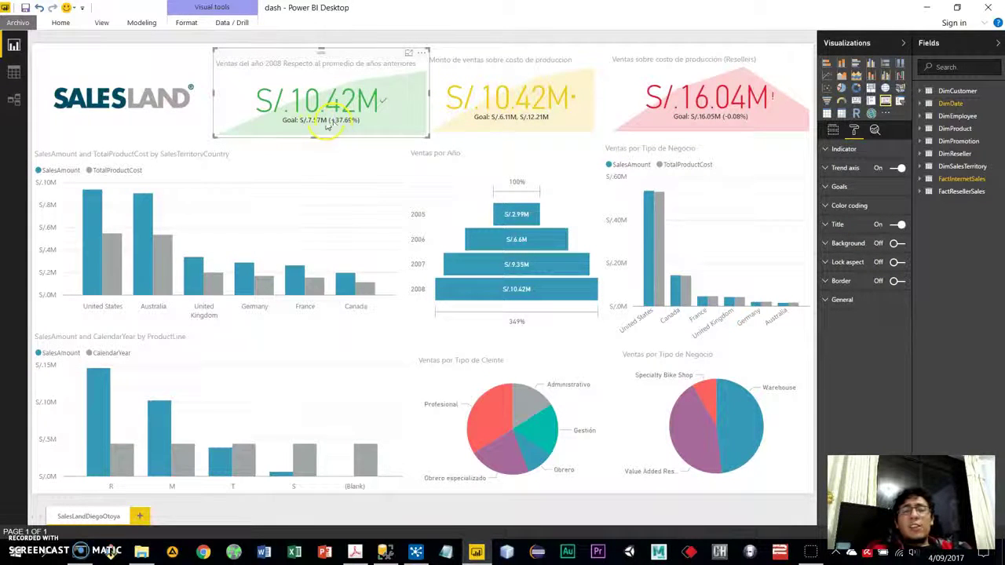
{"action": "left_click", "coordinate": [902, 42]}
{"action": "left_click", "coordinate": [997, 42]}
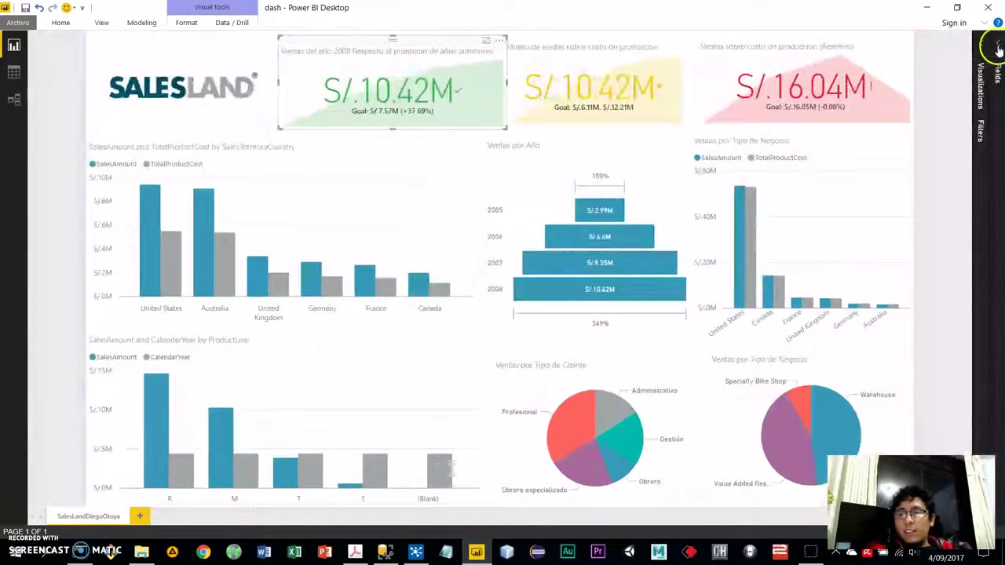
Expand the FactInternetSales fields, examine the MetaDAX measure's BASE variable and 1.2 factor, and return to the 2008 sales KPI card.
{"action": "left_click", "coordinate": [996, 44]}
{"action": "left_click", "coordinate": [961, 179]}
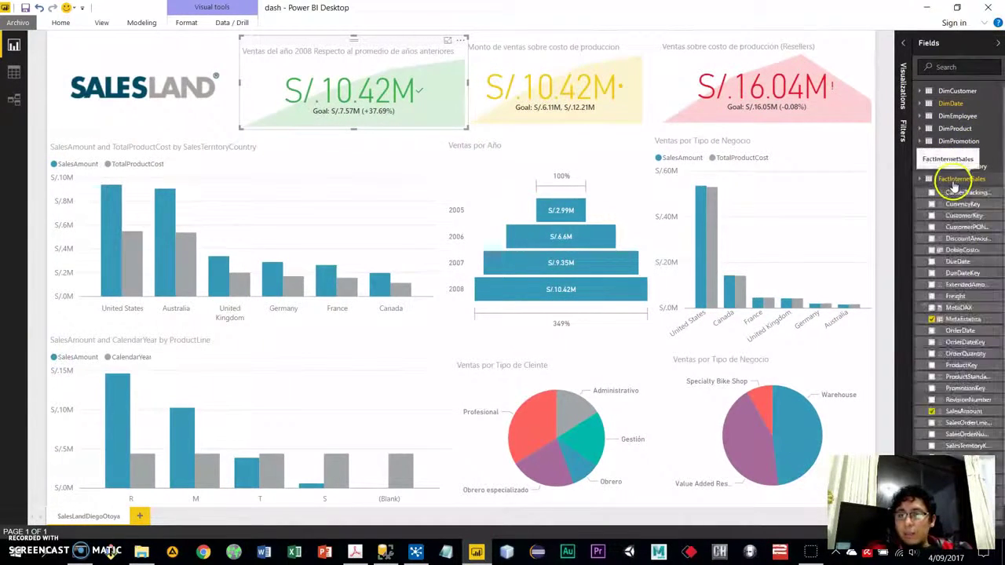
{"action": "left_click", "coordinate": [959, 286]}
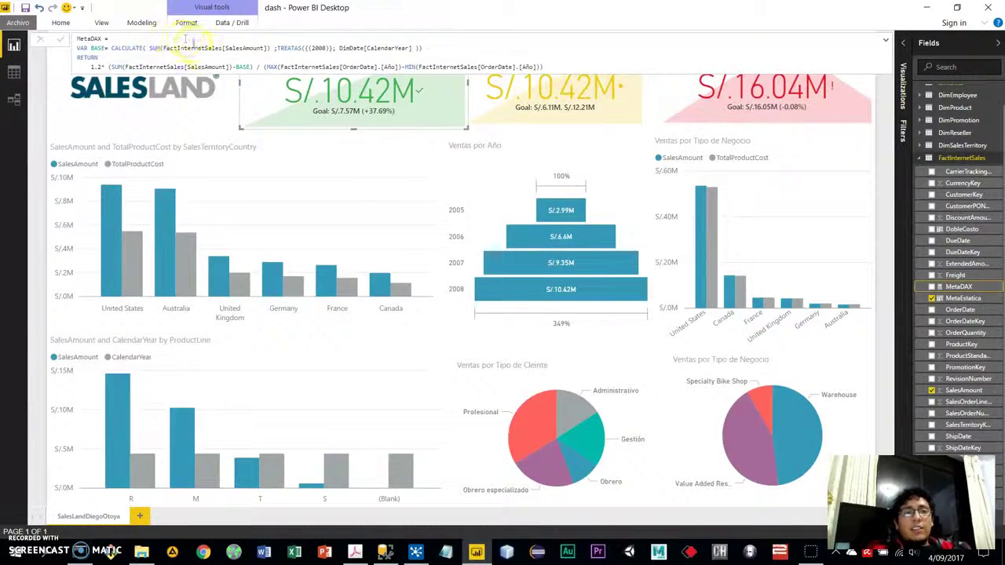
{"action": "left_click", "coordinate": [313, 49]}
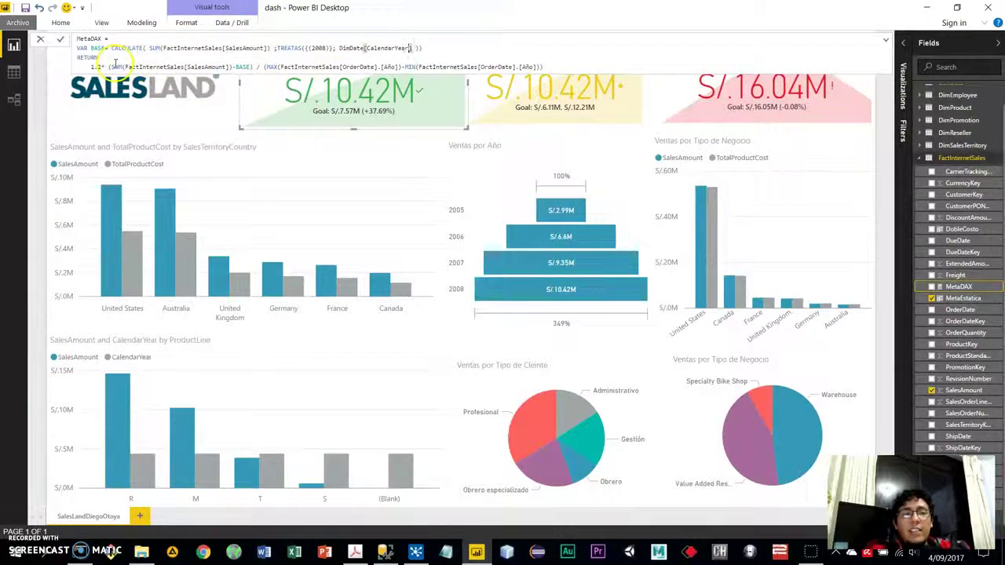
{"action": "left_click_drag", "start_coordinate": [124, 66], "coordinate": [212, 66]}
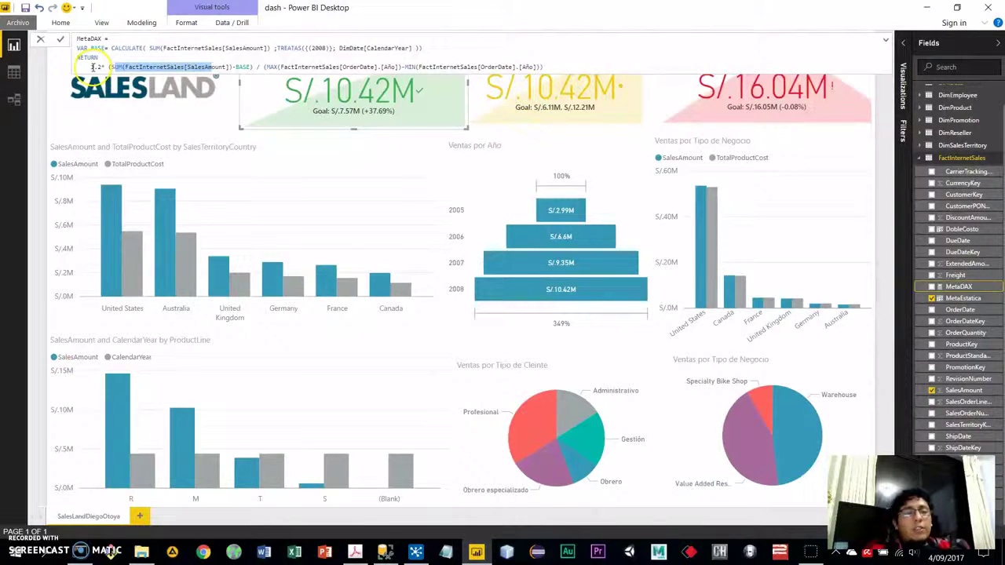
{"action": "left_click_drag", "start_coordinate": [90, 67], "coordinate": [101, 66]}
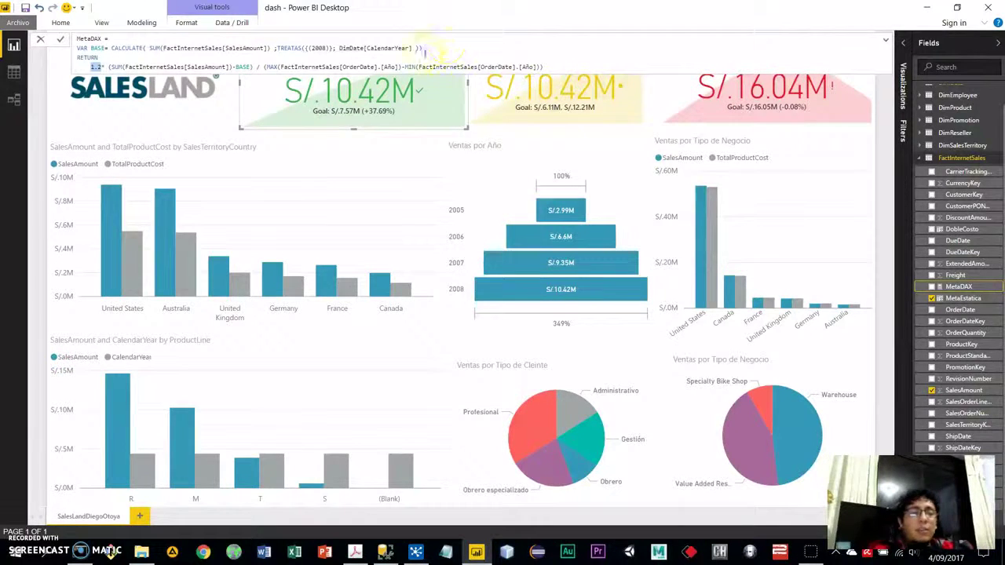
{"action": "left_click", "coordinate": [417, 161]}
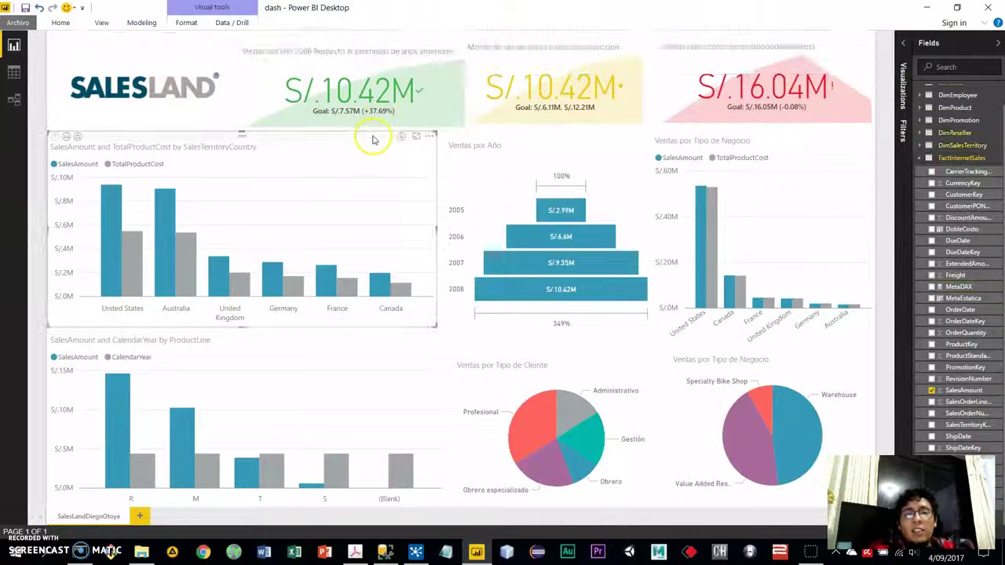
{"action": "left_click", "coordinate": [356, 118]}
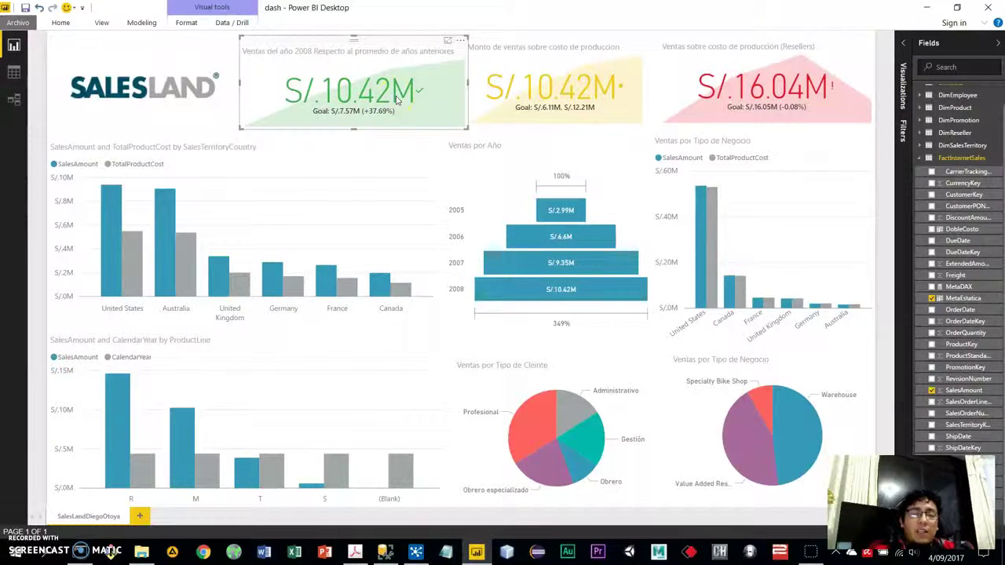
Nudge the Monto de ventas sobre costo de producción card slightly right and down, inspect the Resellers card, and reselect the nudged card.
{"action": "left_click", "coordinate": [595, 71]}
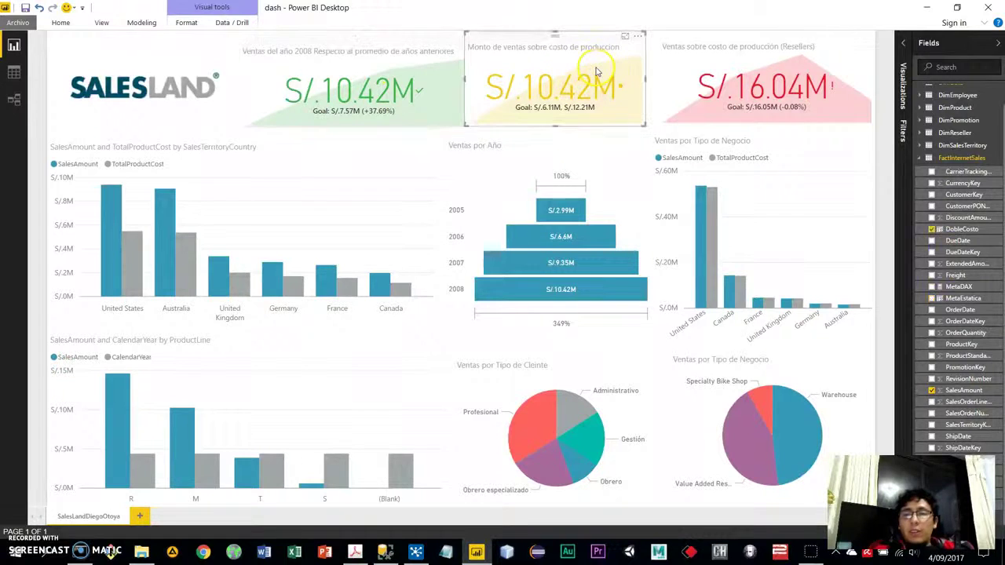
{"action": "left_click", "coordinate": [665, 79]}
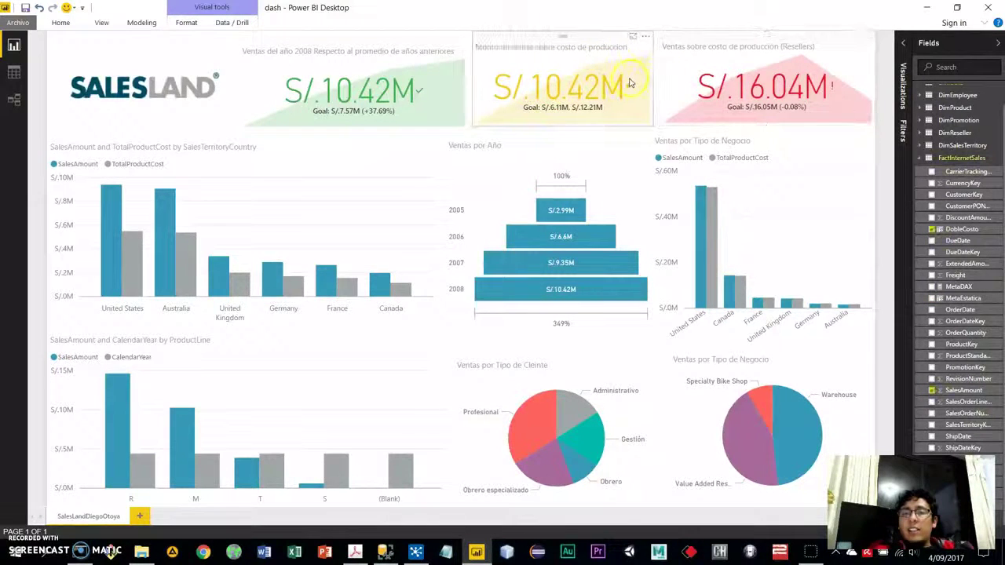
{"action": "left_click_drag", "start_coordinate": [648, 80], "coordinate": [687, 74]}
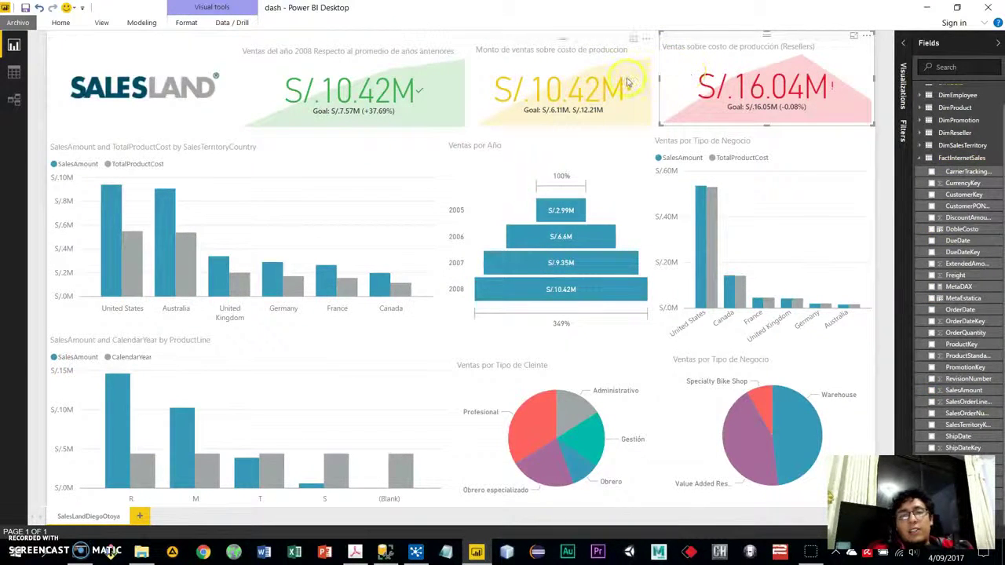
{"action": "left_click", "coordinate": [562, 49]}
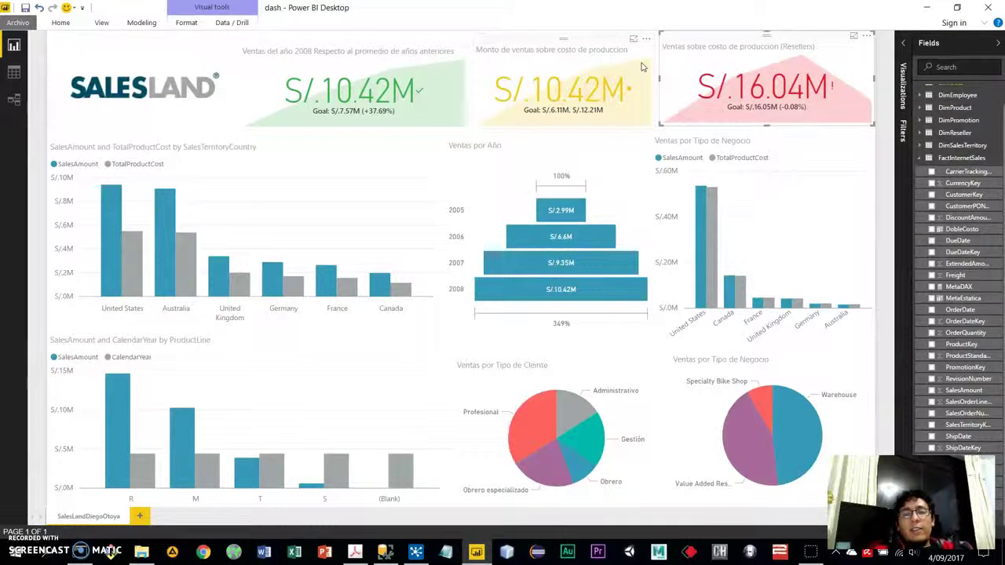
{"action": "left_click", "coordinate": [598, 68]}
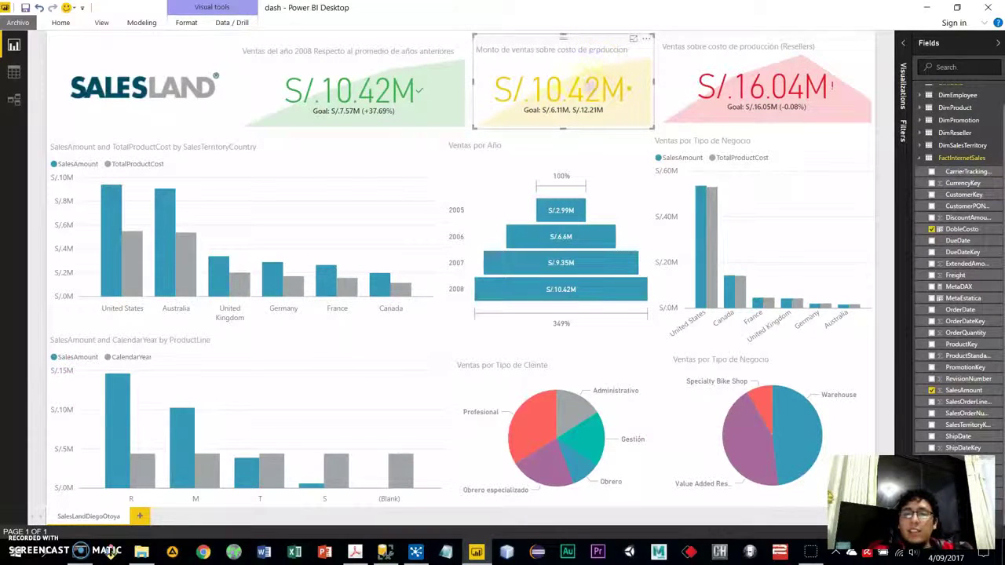
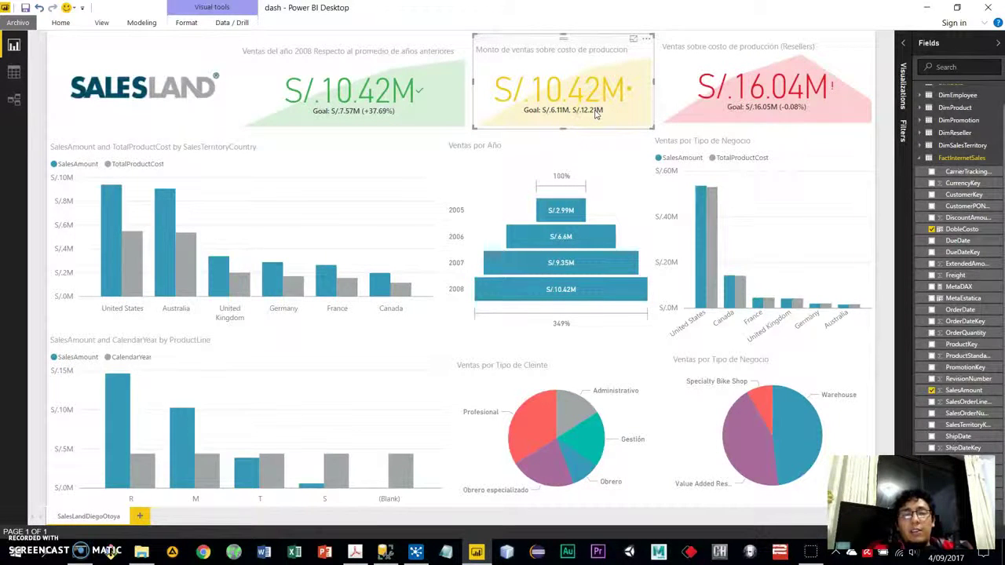
Rerun the tblUsuario query in SQL Server Management Studio and return to the Resellers KPI card in Power BI Desktop.
{"action": "left_click", "coordinate": [682, 77]}
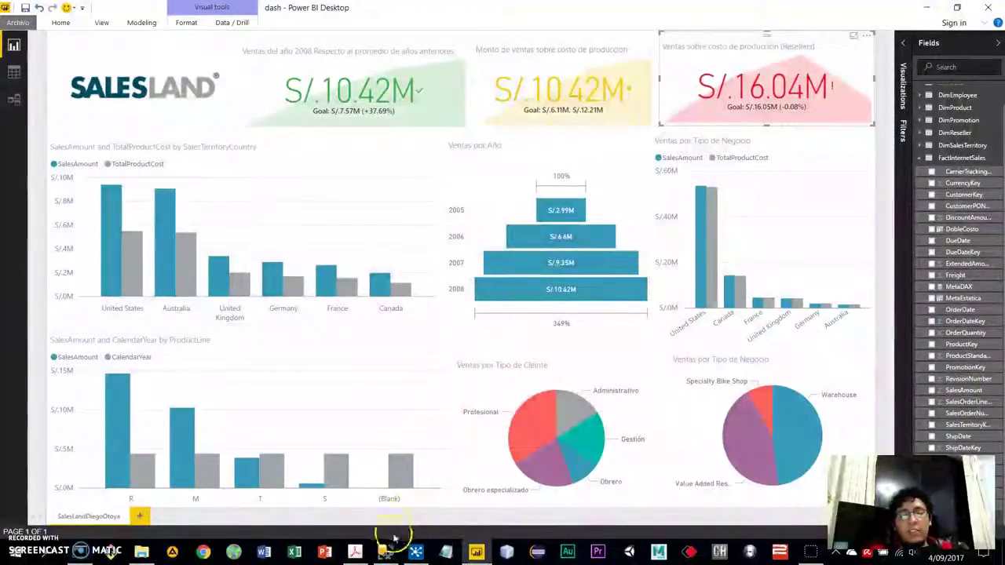
{"action": "left_click", "coordinate": [394, 538]}
{"action": "left_click_drag", "start_coordinate": [504, 233], "coordinate": [226, 73]}
{"action": "key", "text": "F5"}
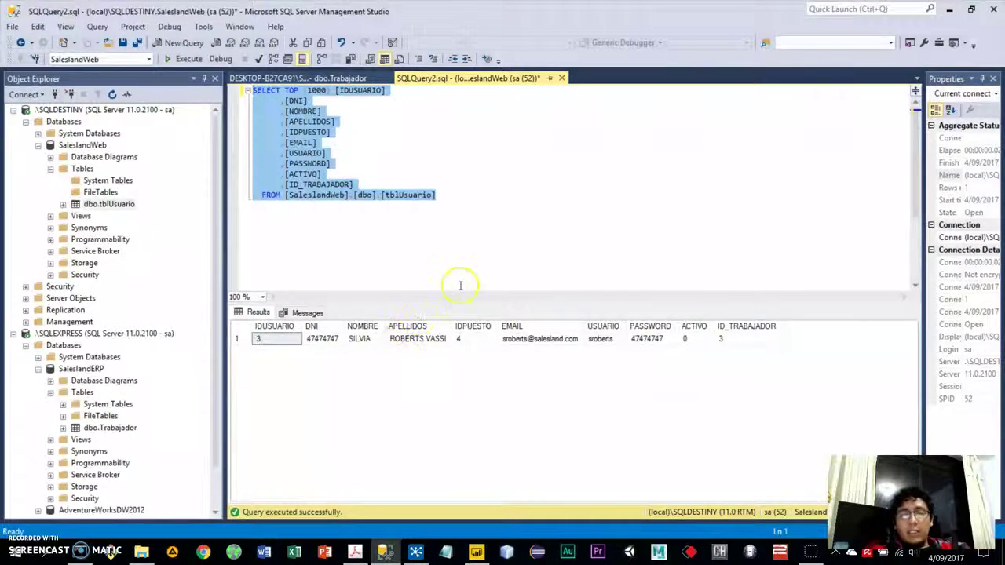
{"action": "left_click", "coordinate": [482, 246]}
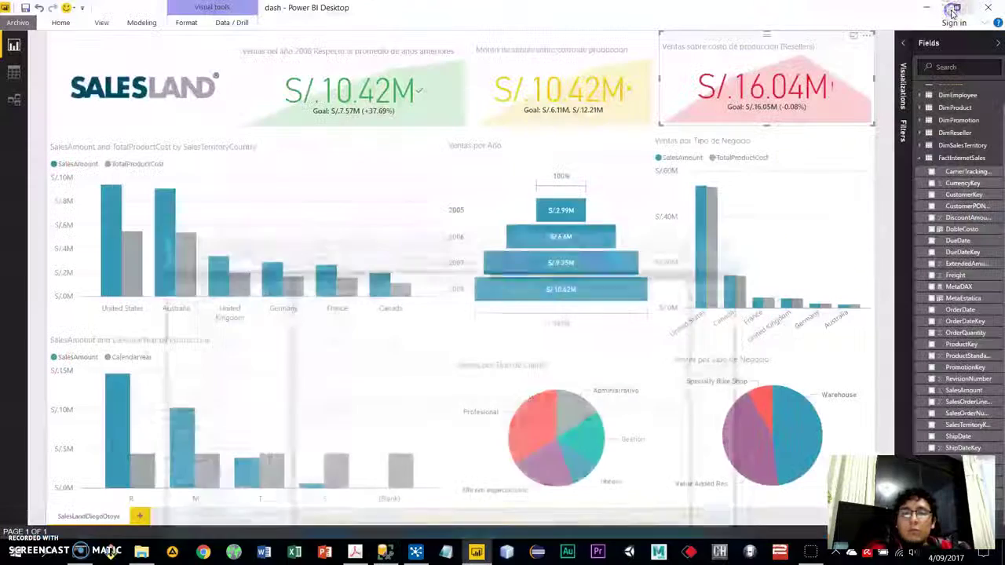
{"action": "left_click", "coordinate": [948, 10]}
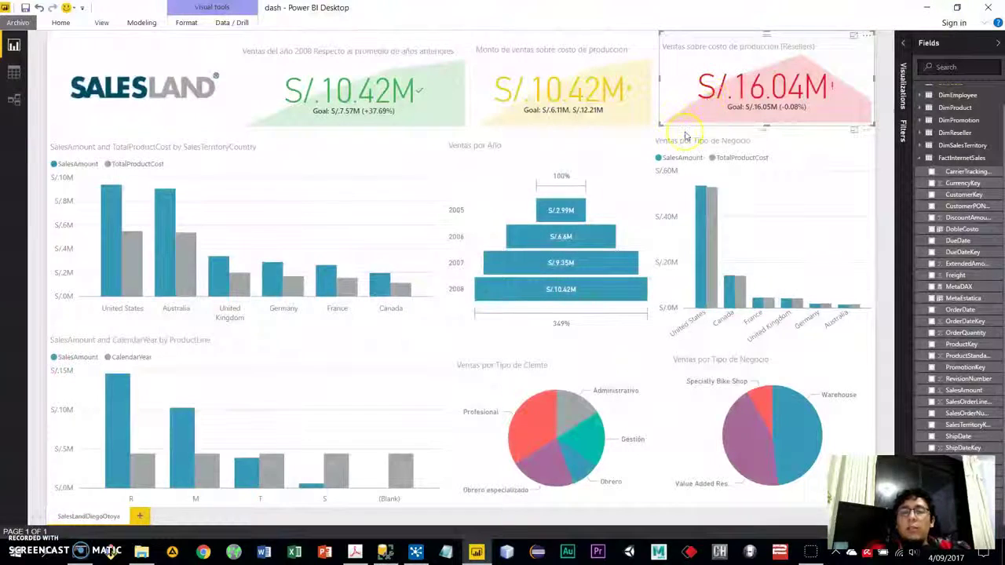
{"action": "left_click", "coordinate": [758, 98]}
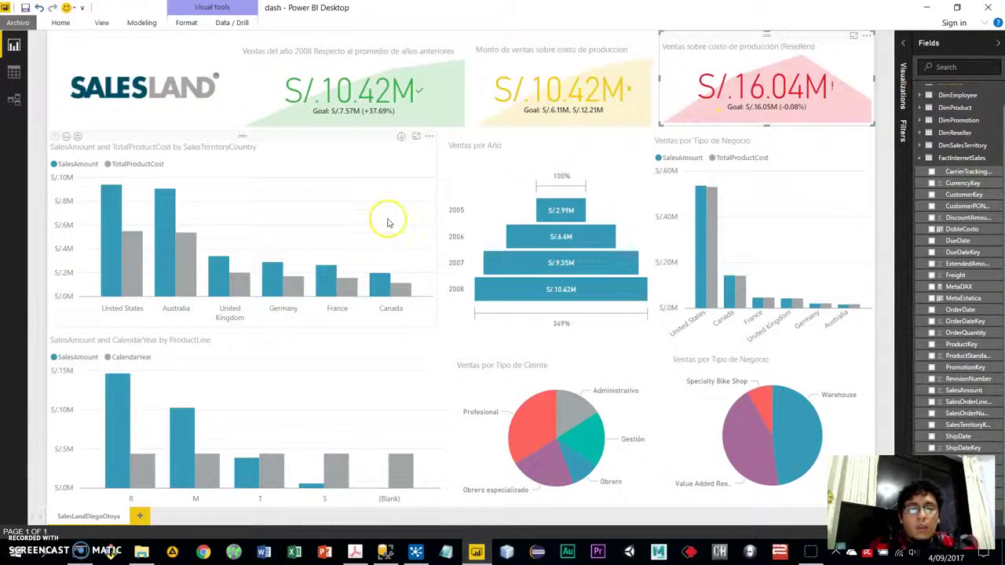
Examine the dashboard's charts in turn: both Ventas por Tipo de Negocio visuals, Ventas por Año, sales by ProductLine and sales by SalesTerritoryCountry.
{"action": "left_click", "coordinate": [767, 258]}
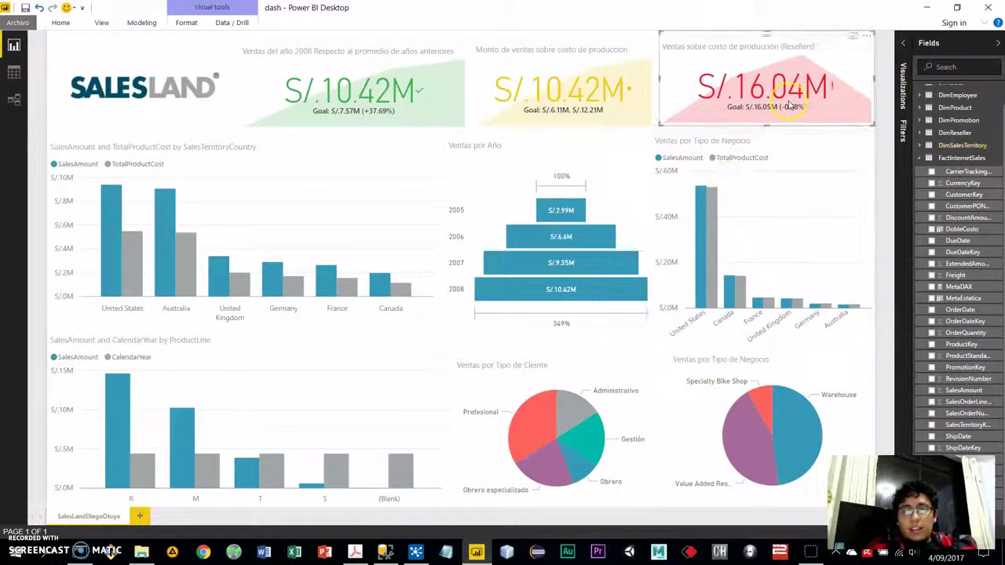
{"action": "left_click", "coordinate": [793, 367]}
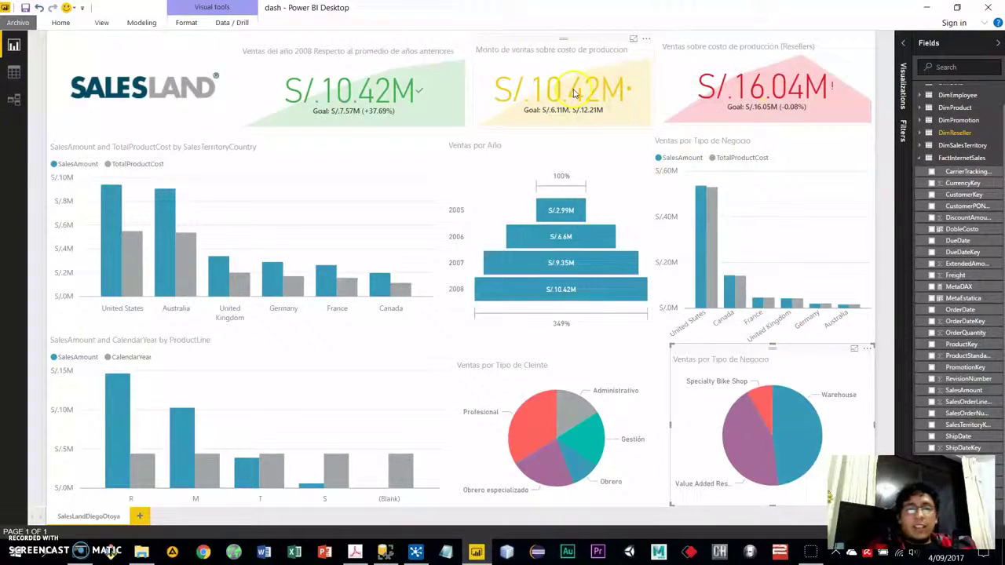
{"action": "left_click", "coordinate": [188, 114]}
{"action": "left_click", "coordinate": [577, 180]}
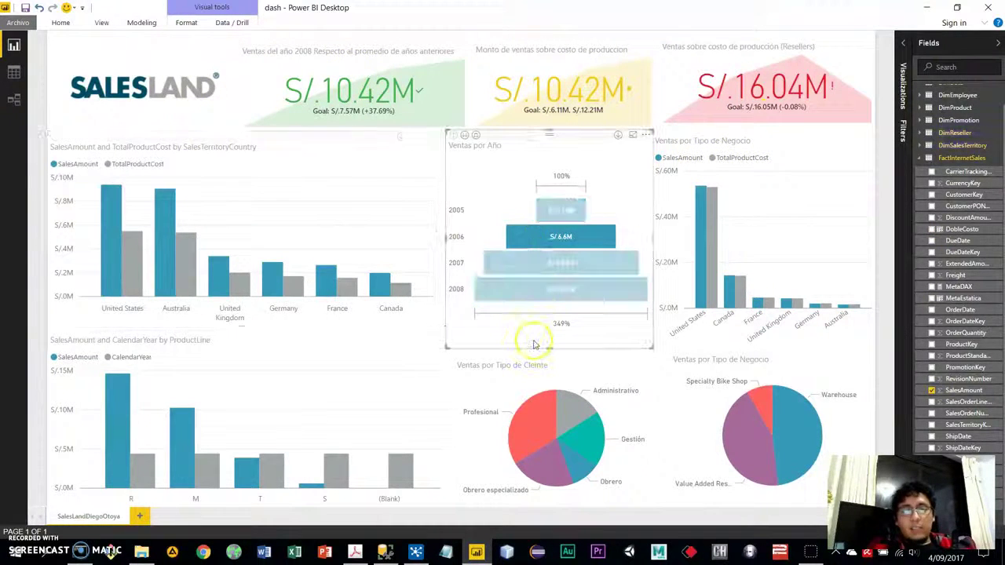
{"action": "left_click", "coordinate": [369, 392]}
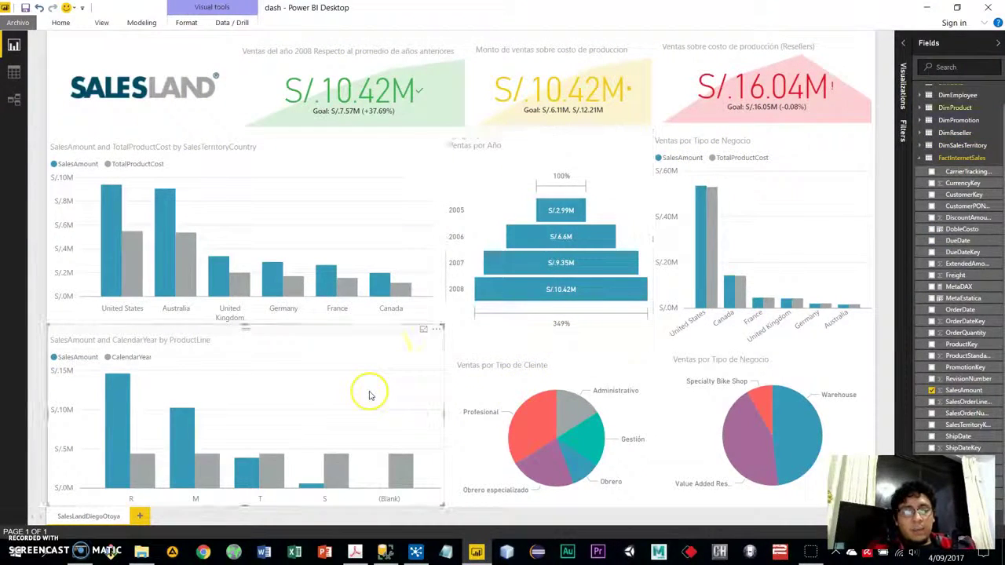
{"action": "left_click", "coordinate": [397, 252]}
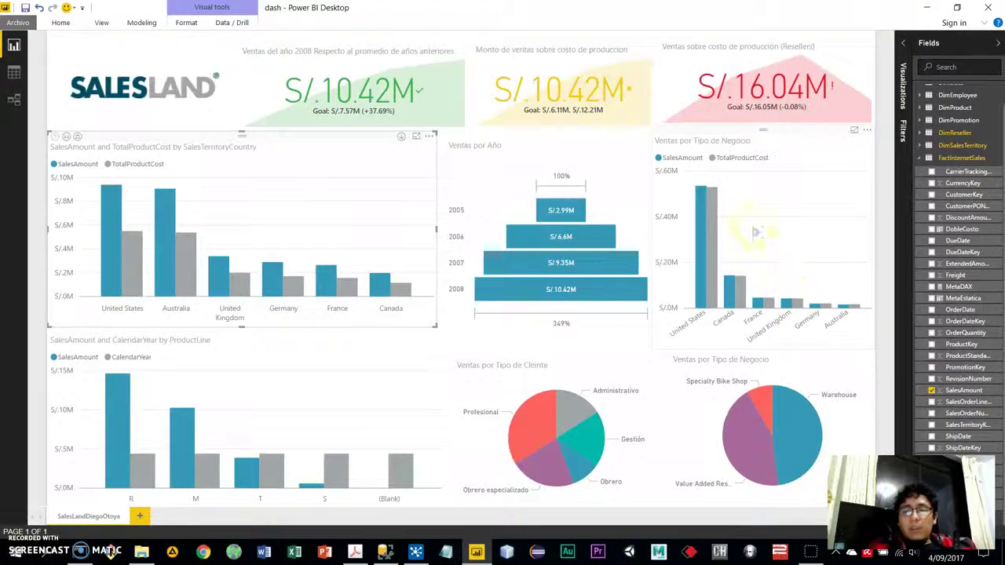
Cross-filter the dashboard by United States, Australia, United Kingdom and Germany together, and by Canada alone, clearing the selection after each check.
{"action": "left_click", "coordinate": [110, 244]}
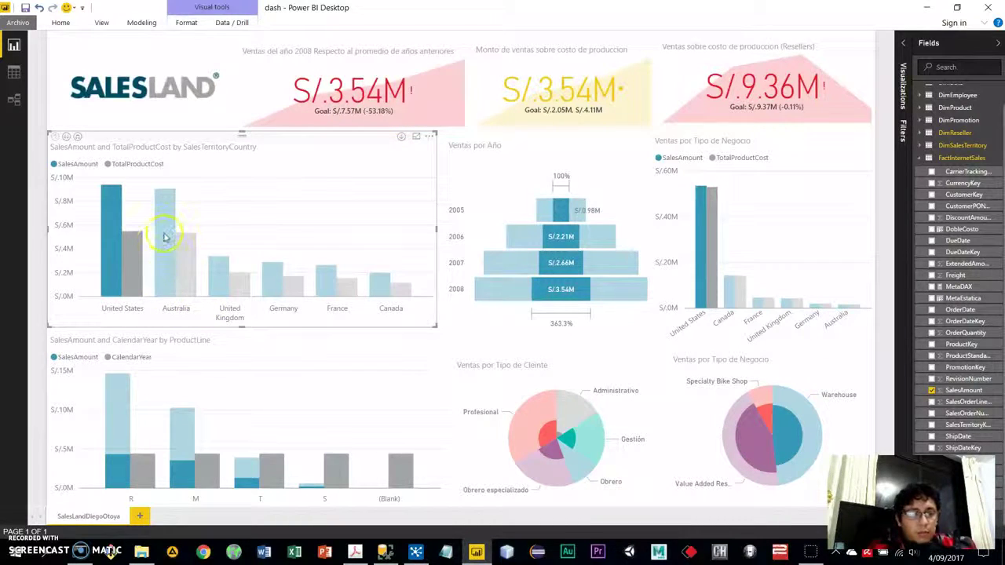
{"action": "left_click", "coordinate": [186, 249], "text": "ctrl"}
{"action": "left_click", "coordinate": [236, 279], "text": "ctrl"}
{"action": "left_click", "coordinate": [271, 279], "text": "ctrl"}
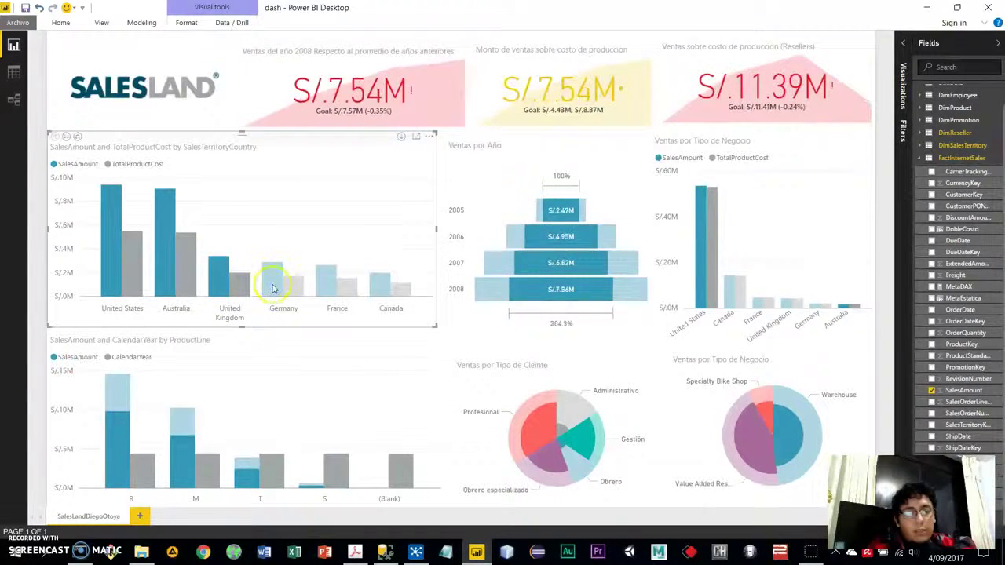
{"action": "left_click", "coordinate": [323, 279], "text": "ctrl"}
{"action": "left_click", "coordinate": [324, 279], "text": "ctrl"}
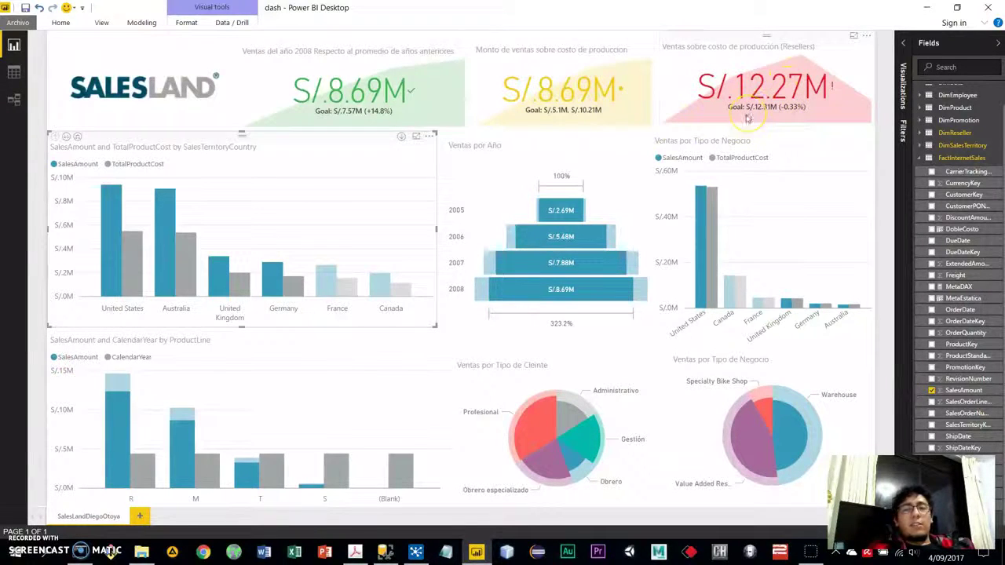
{"action": "left_click", "coordinate": [386, 166]}
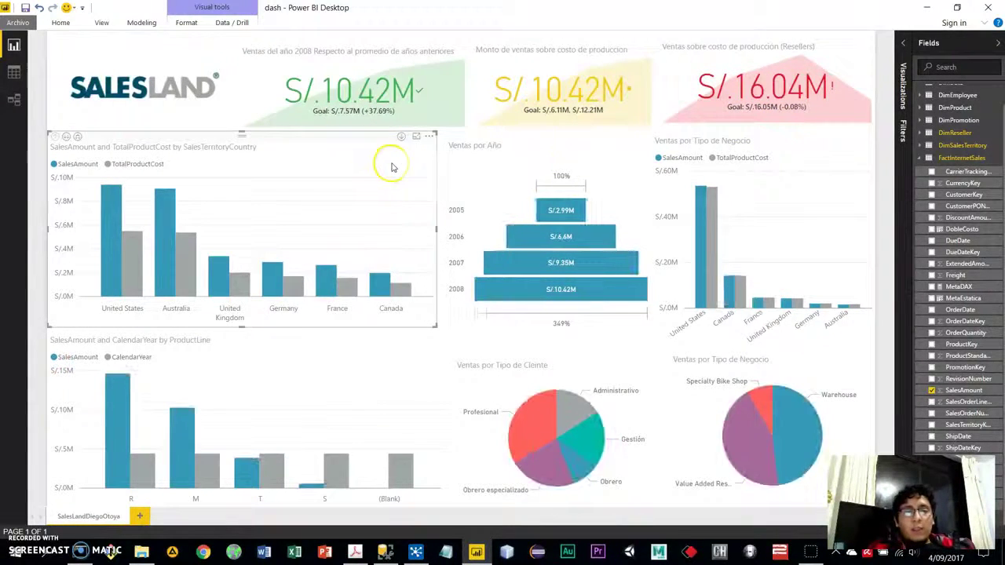
{"action": "left_click", "coordinate": [385, 287]}
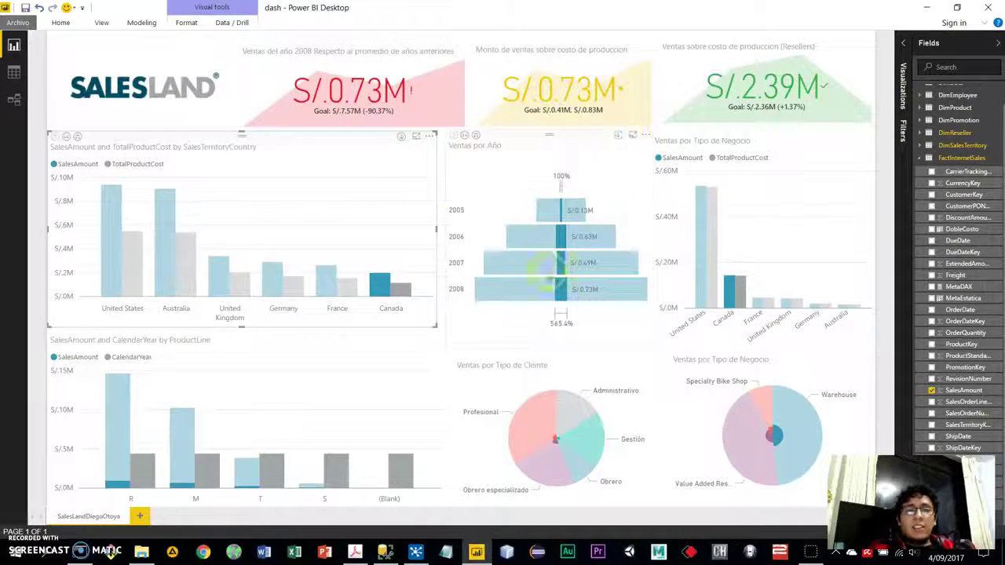
{"action": "left_click", "coordinate": [378, 219]}
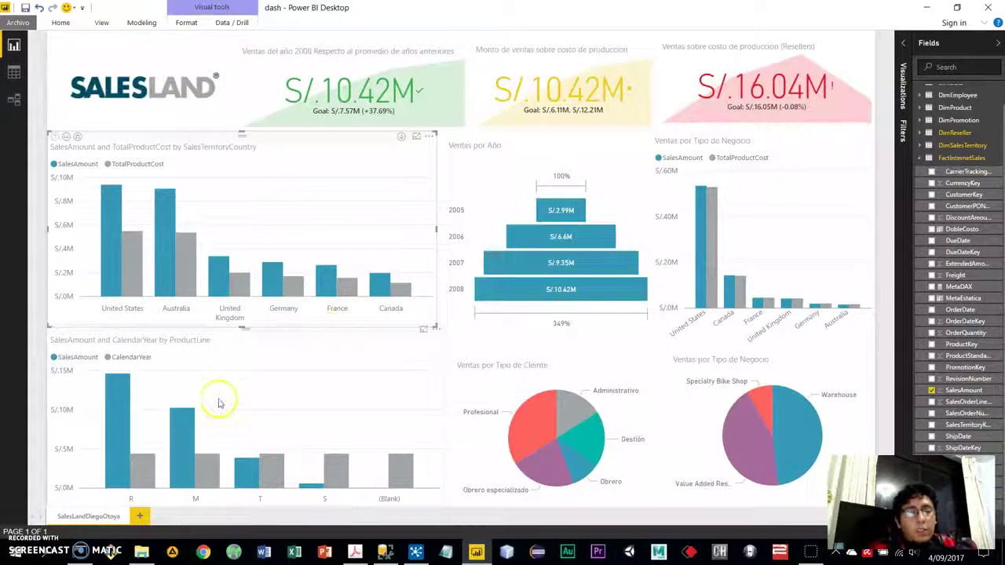
Cross-filter the dashboard by each product line in the ProductLine chart, from (Blank) through S, T and M to R, and clear the selection.
{"action": "left_click", "coordinate": [236, 343]}
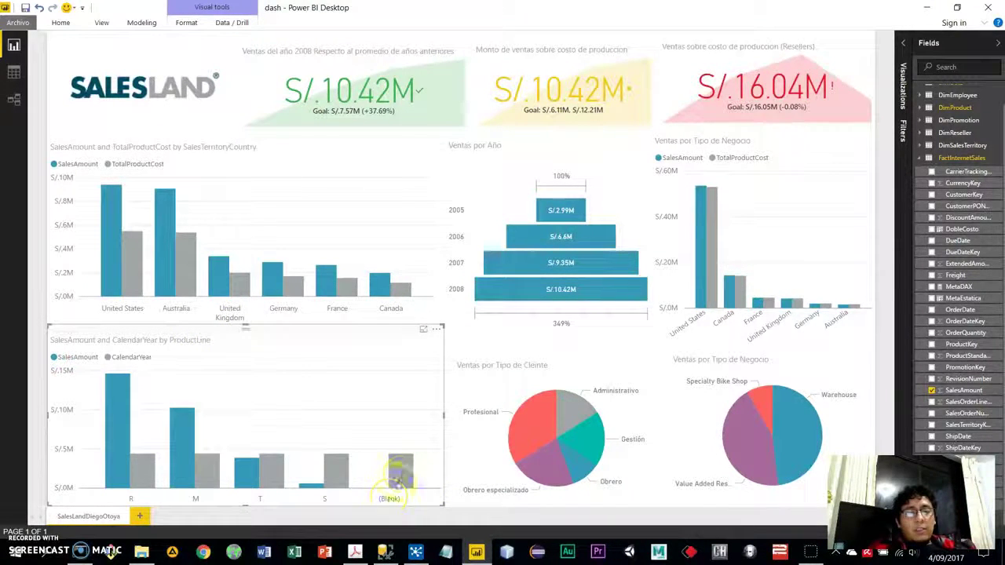
{"action": "left_click", "coordinate": [399, 470]}
{"action": "left_click", "coordinate": [318, 471]}
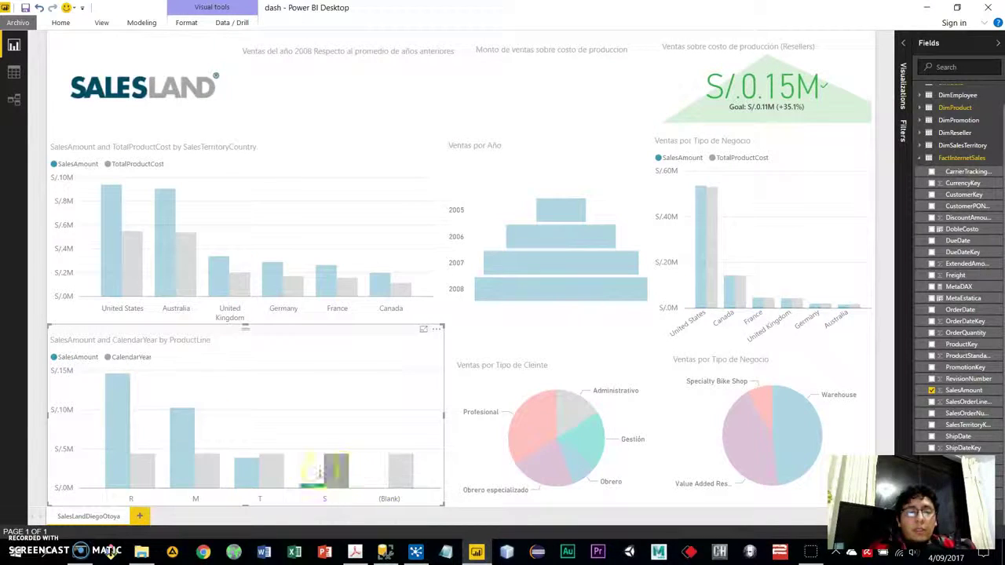
{"action": "left_click", "coordinate": [250, 471]}
{"action": "left_click", "coordinate": [188, 471]}
{"action": "left_click", "coordinate": [132, 468]}
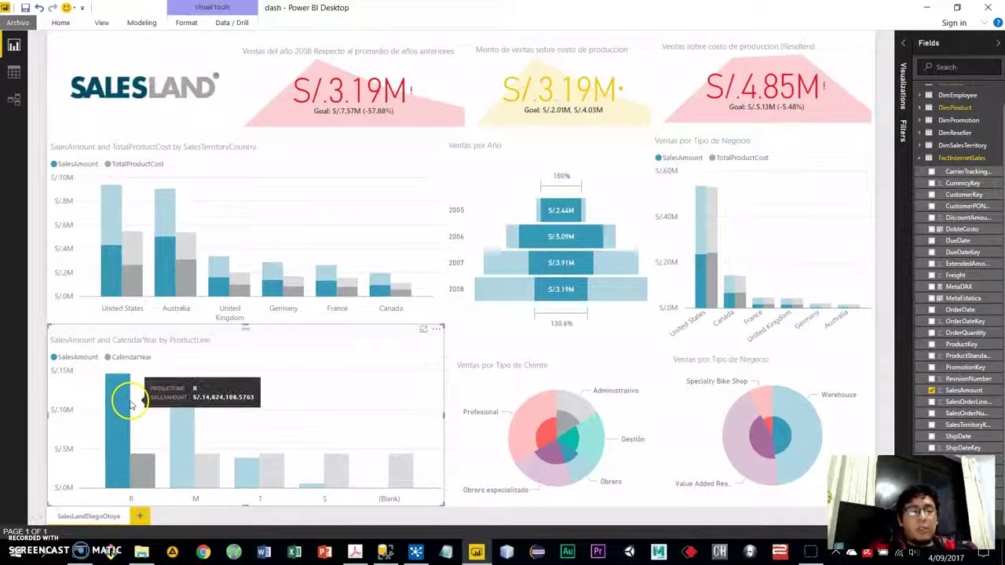
{"action": "left_click", "coordinate": [123, 412]}
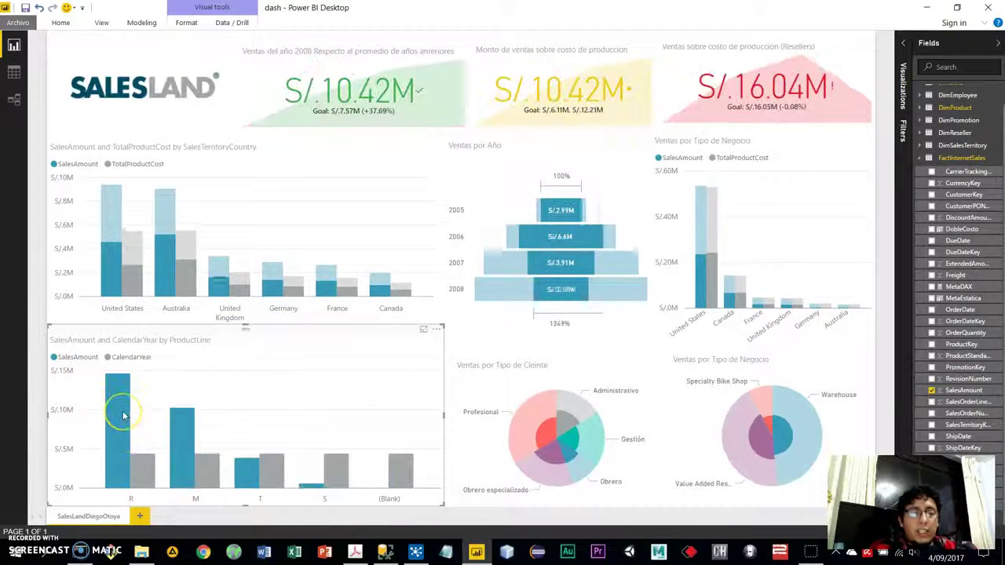
Put CalendarYear before SalesAmount among the values of the ProductLine chart.
{"action": "left_click", "coordinate": [142, 472]}
{"action": "left_click", "coordinate": [114, 463]}
{"action": "left_click", "coordinate": [219, 414]}
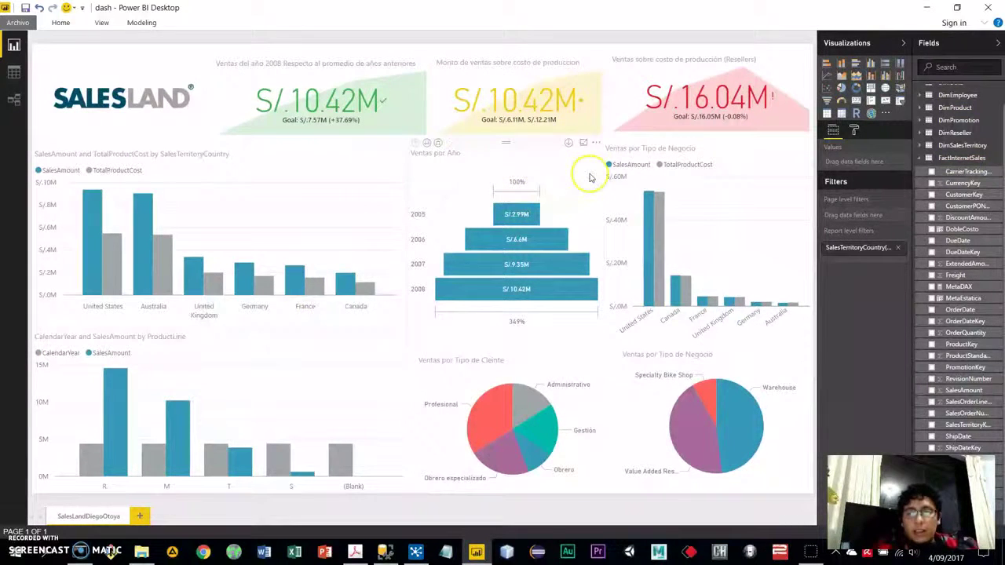
Cross-filter the dashboard by 2005 and by 2008 in the Ventas por Año funnel, and clear the selection.
{"action": "left_click", "coordinate": [583, 192]}
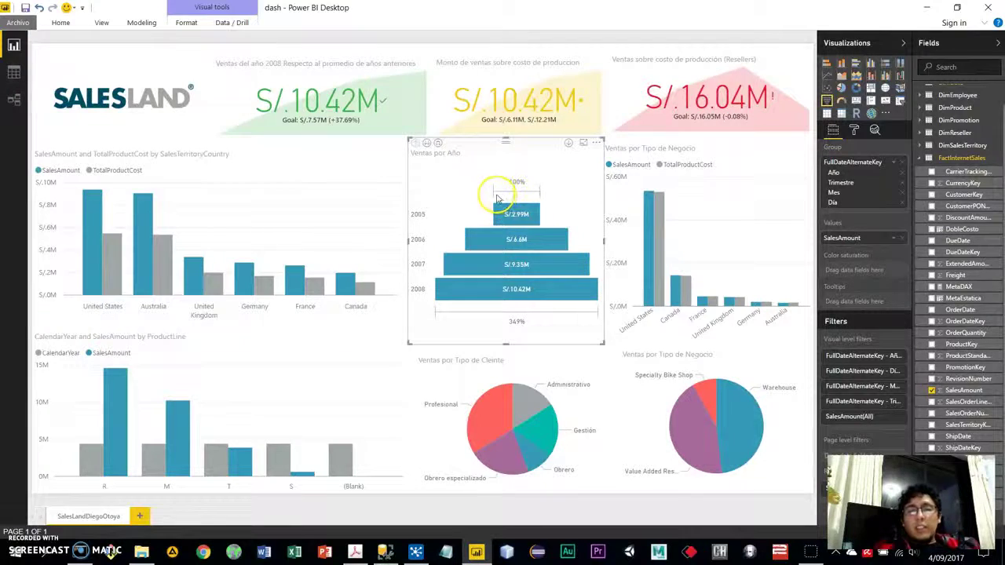
{"action": "left_click", "coordinate": [512, 219]}
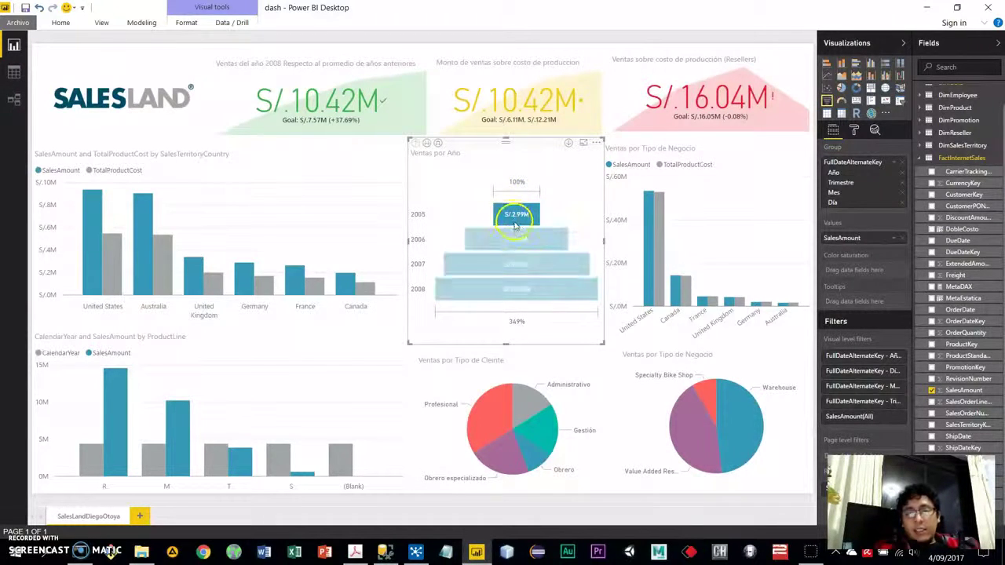
{"action": "left_click", "coordinate": [500, 292]}
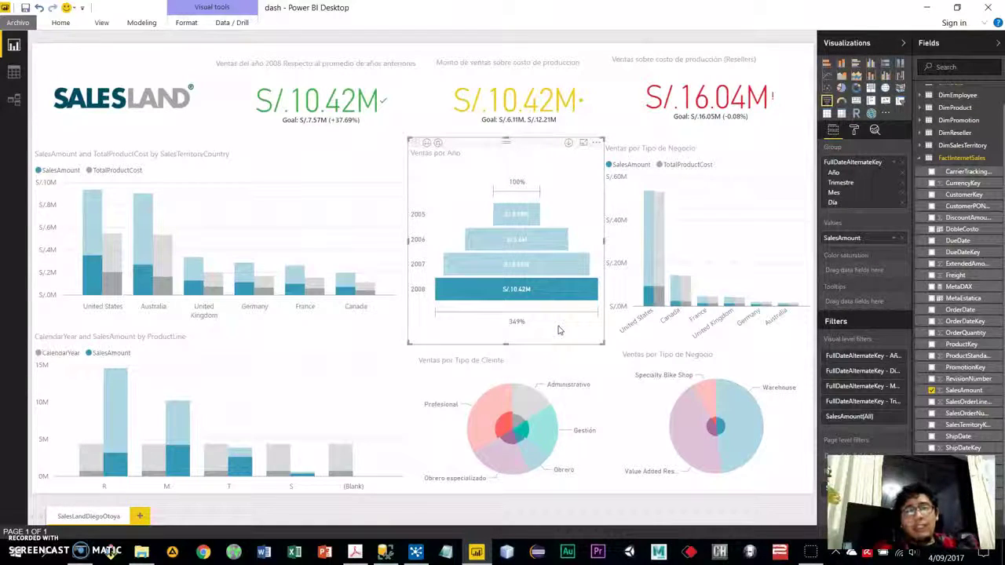
{"action": "left_click", "coordinate": [559, 329]}
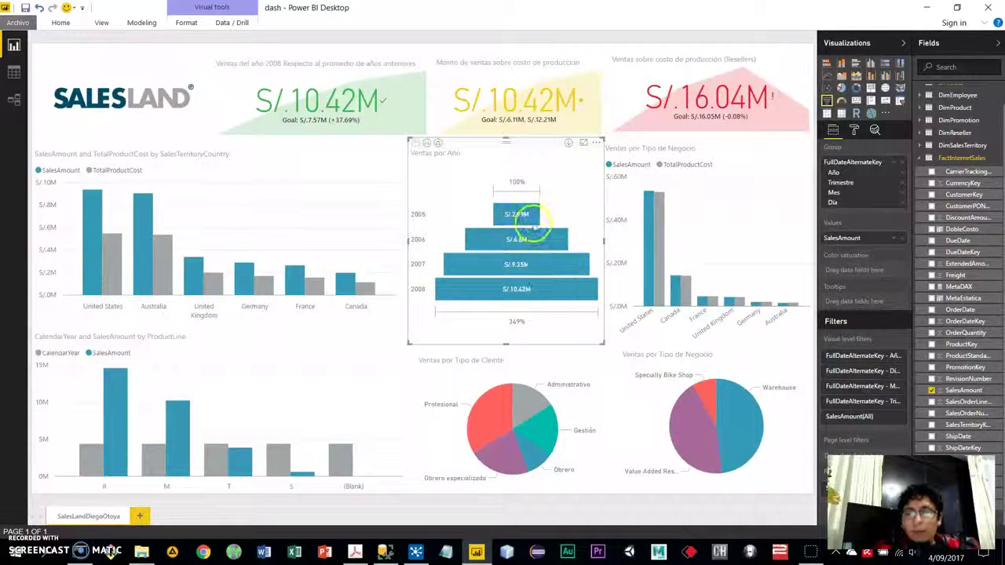
Take the Ventas por Año funnel down through the quarter and month levels and return it to the year level.
{"action": "left_click", "coordinate": [428, 145]}
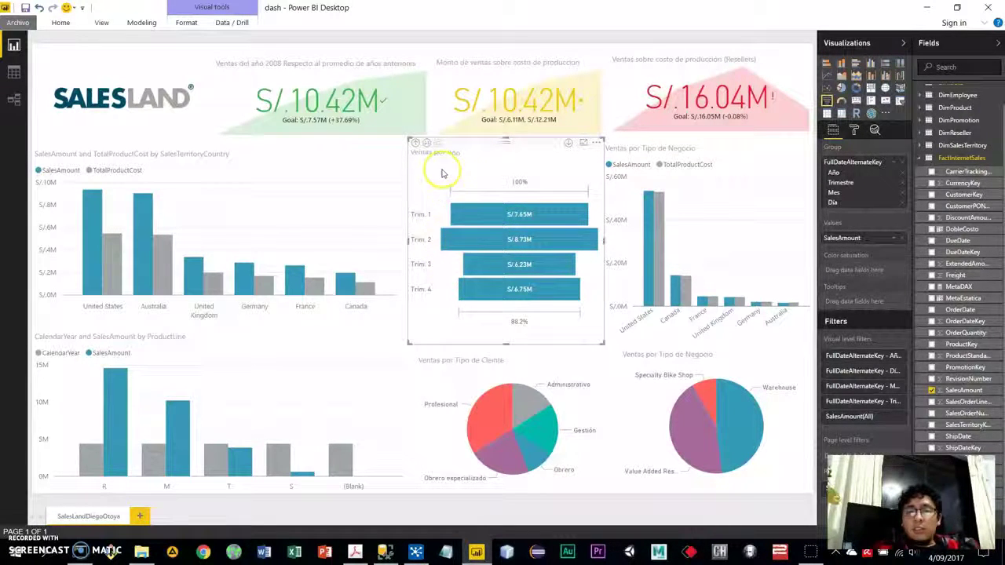
{"action": "left_click", "coordinate": [426, 145]}
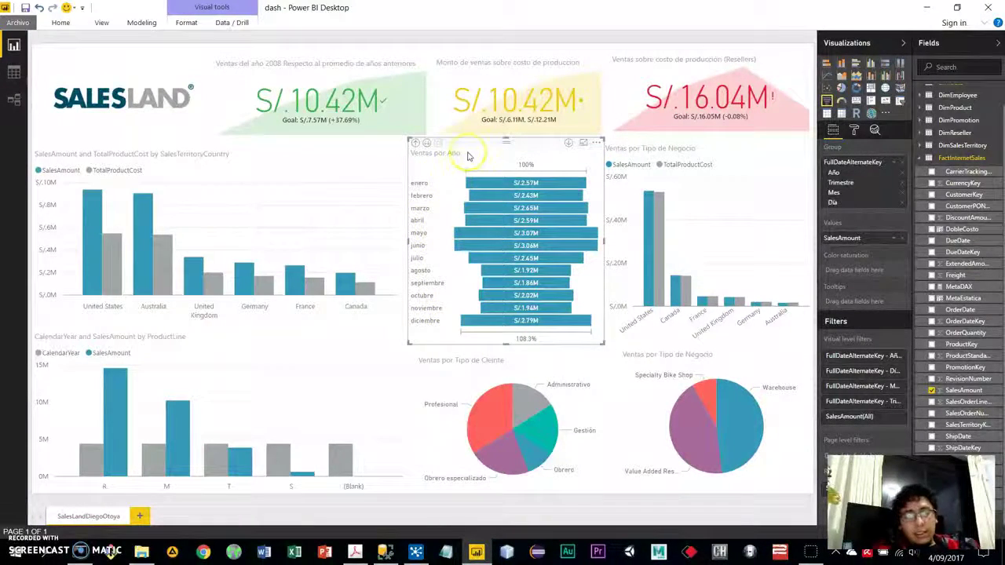
{"action": "left_click", "coordinate": [415, 144]}
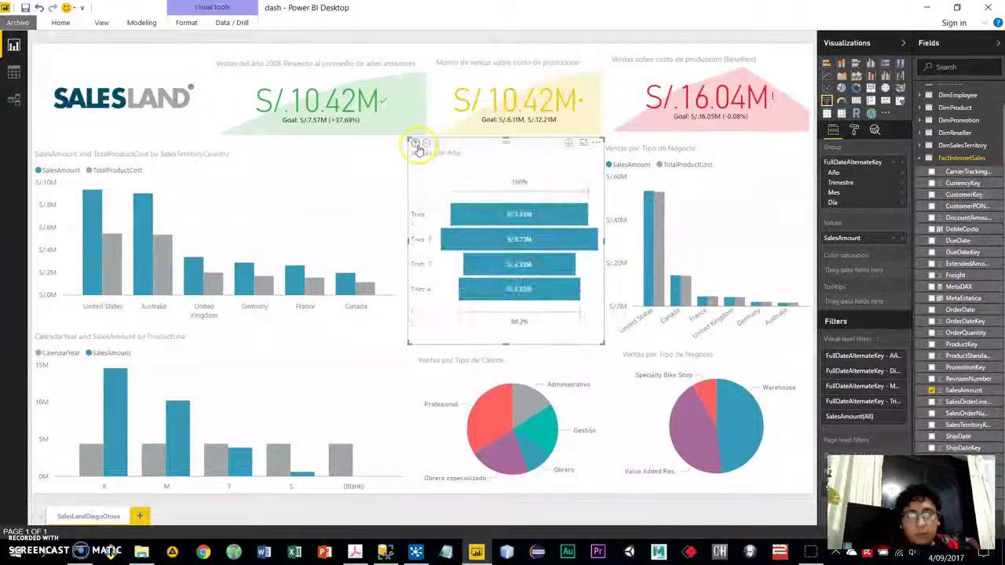
{"action": "left_click", "coordinate": [417, 146]}
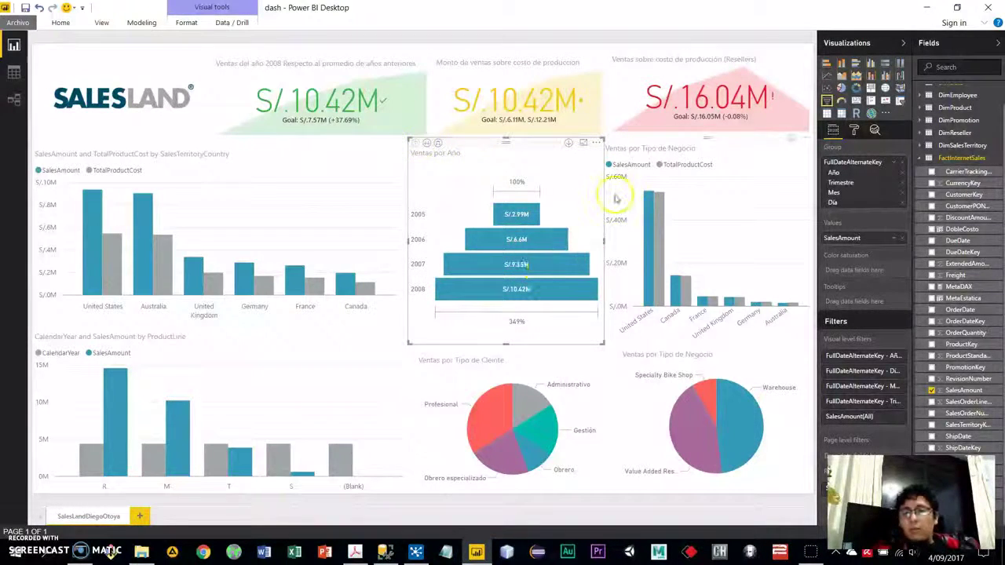
Cross-filter from the Ventas por Tipo de Cliente pie by Obrero especializado, and by Profesional, Administrativo, Gestión and Obrero combined.
{"action": "left_click", "coordinate": [559, 366]}
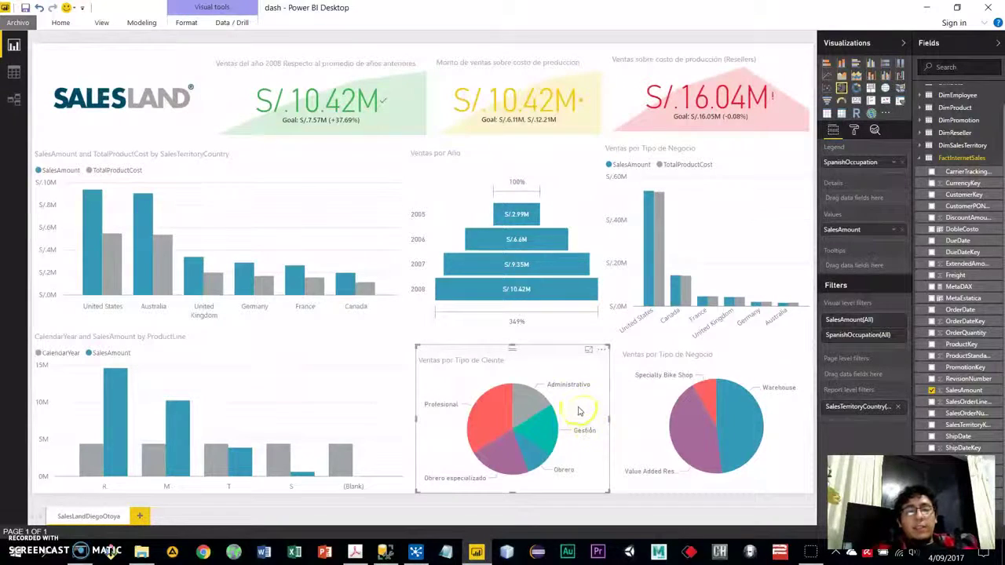
{"action": "left_click", "coordinate": [502, 452]}
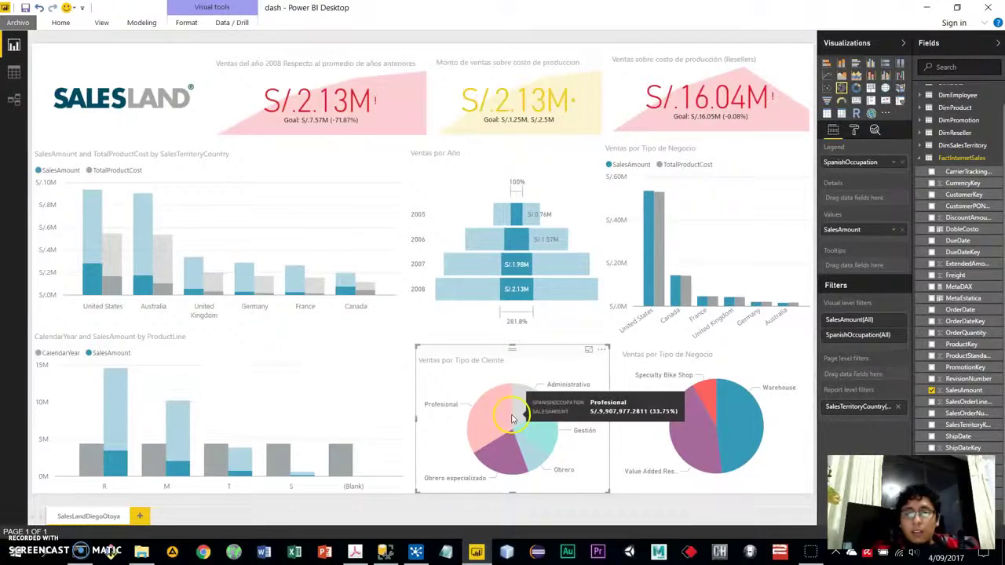
{"action": "left_click", "coordinate": [510, 418]}
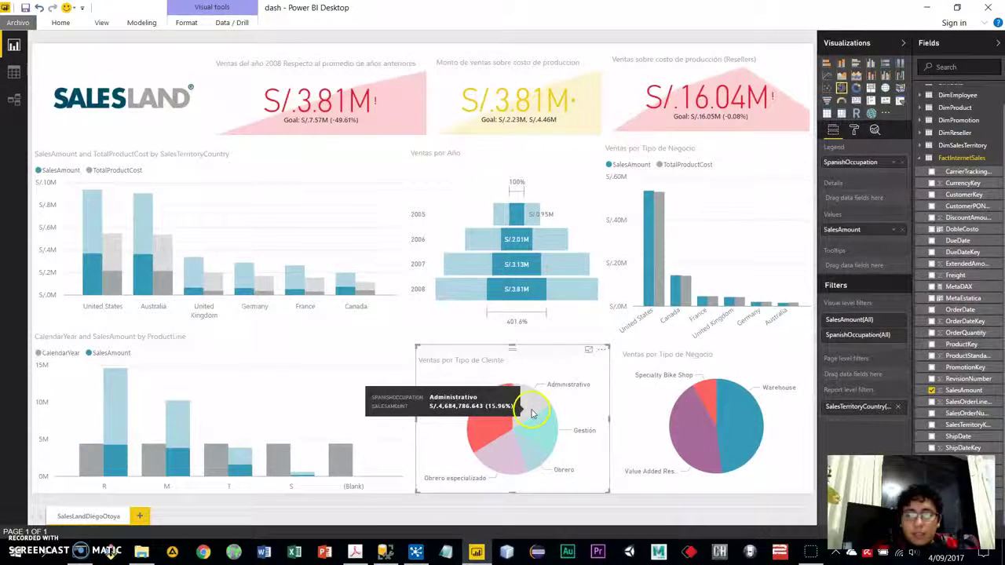
{"action": "left_click", "coordinate": [524, 416], "text": "ctrl"}
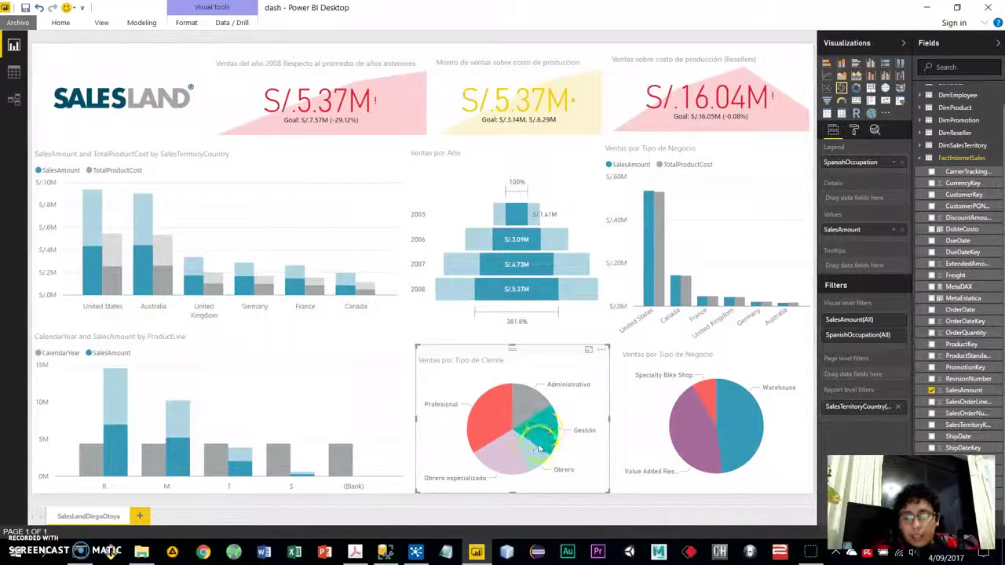
{"action": "left_click", "coordinate": [539, 448], "text": "ctrl"}
{"action": "left_click", "coordinate": [509, 390], "text": "ctrl"}
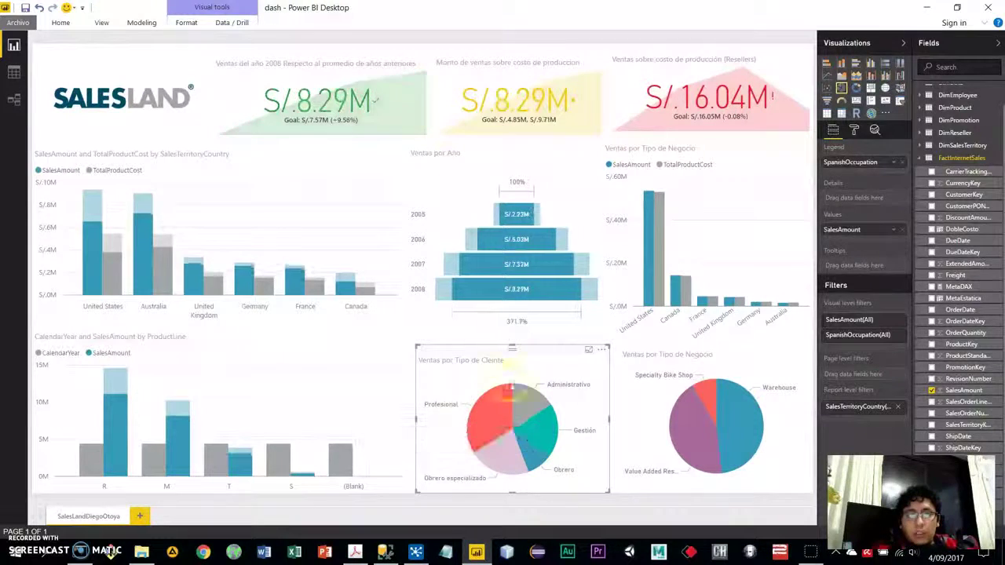
{"action": "left_click", "coordinate": [537, 414], "text": "ctrl"}
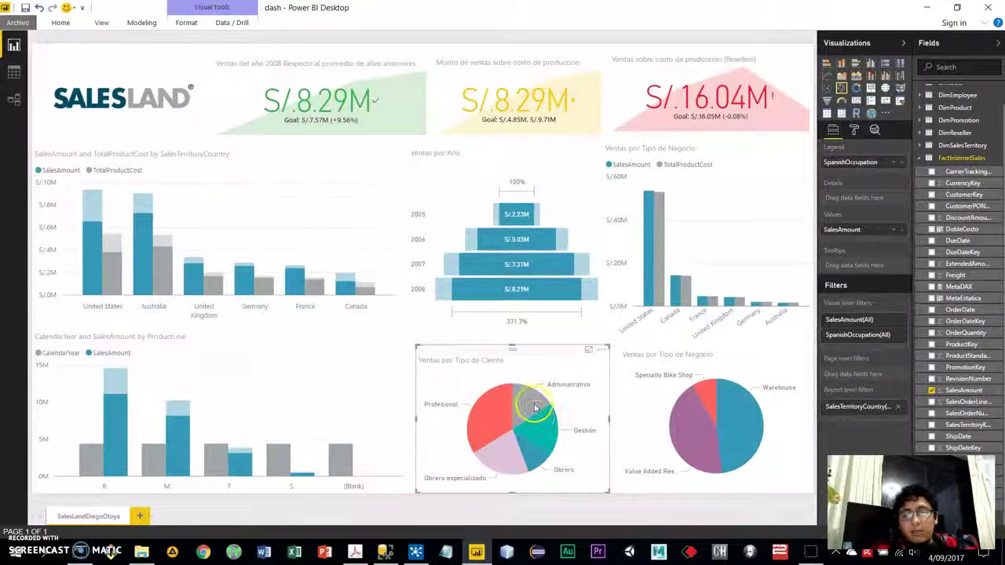
Cross-filter from the Ventas por Tipo de Cliente pie by Profesional, Gestión and Obrero especializado combined, and by Obrero alone.
{"action": "left_click", "coordinate": [535, 408], "text": "ctrl"}
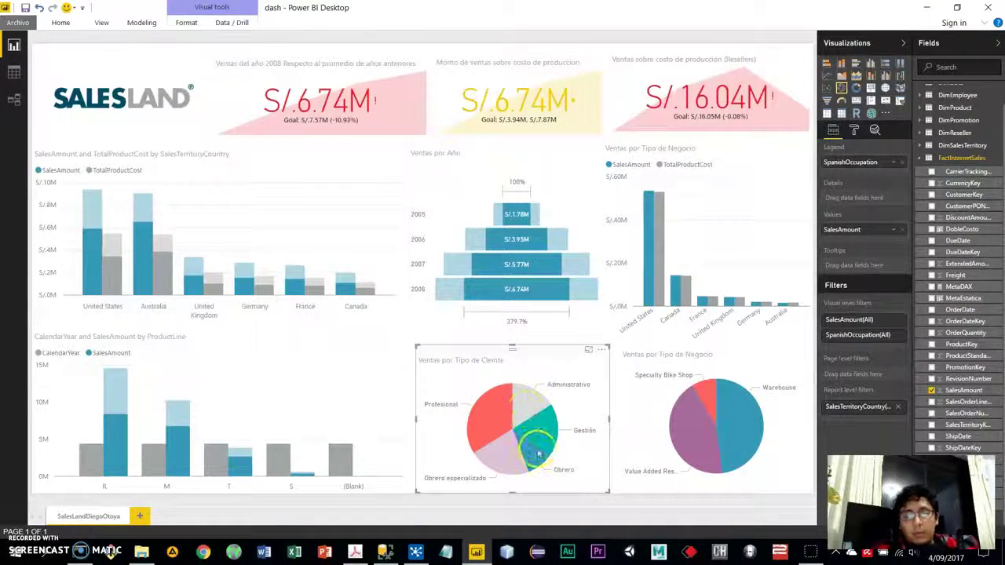
{"action": "left_click", "coordinate": [560, 425], "text": "ctrl"}
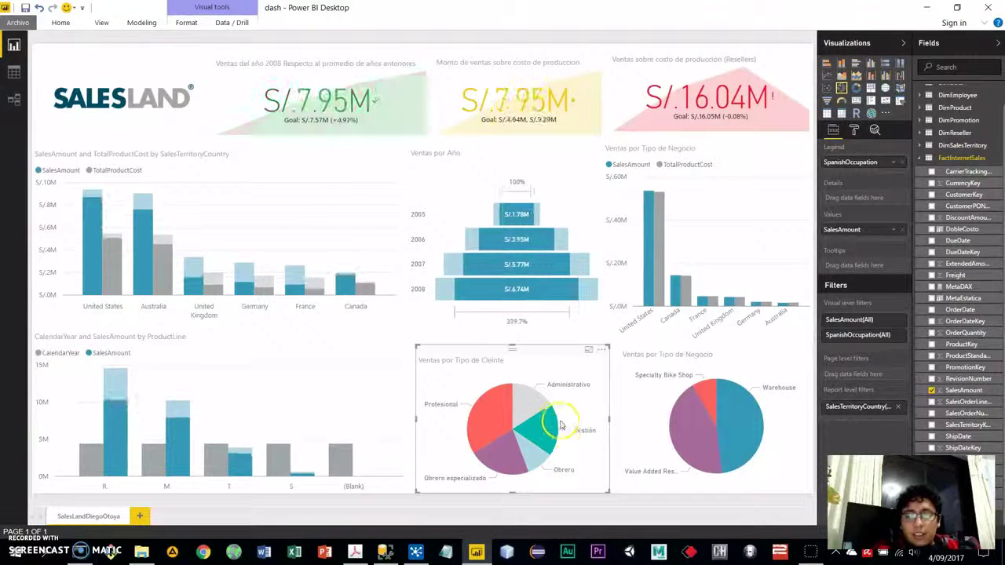
{"action": "left_click", "coordinate": [489, 432], "text": "ctrl"}
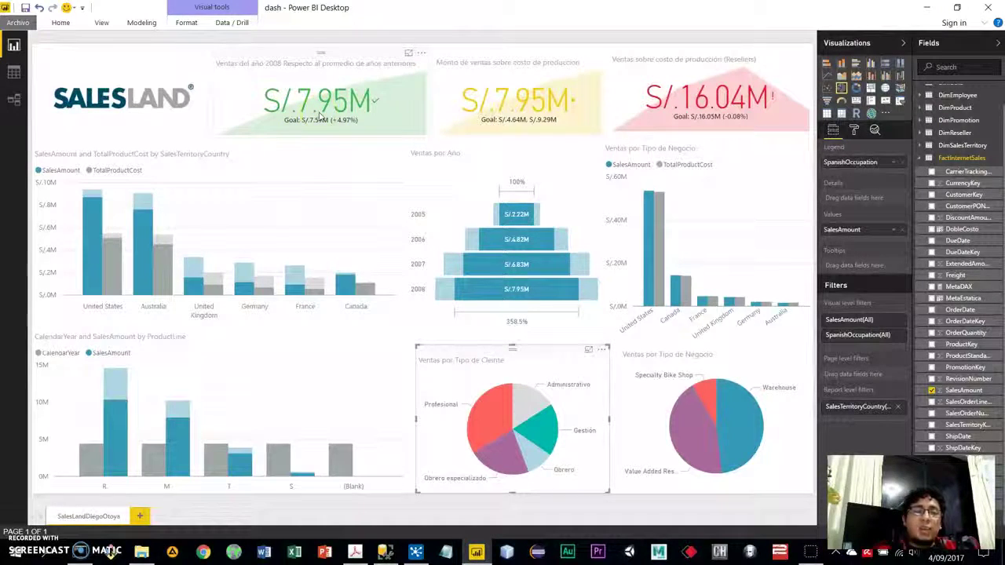
{"action": "left_click", "coordinate": [562, 397]}
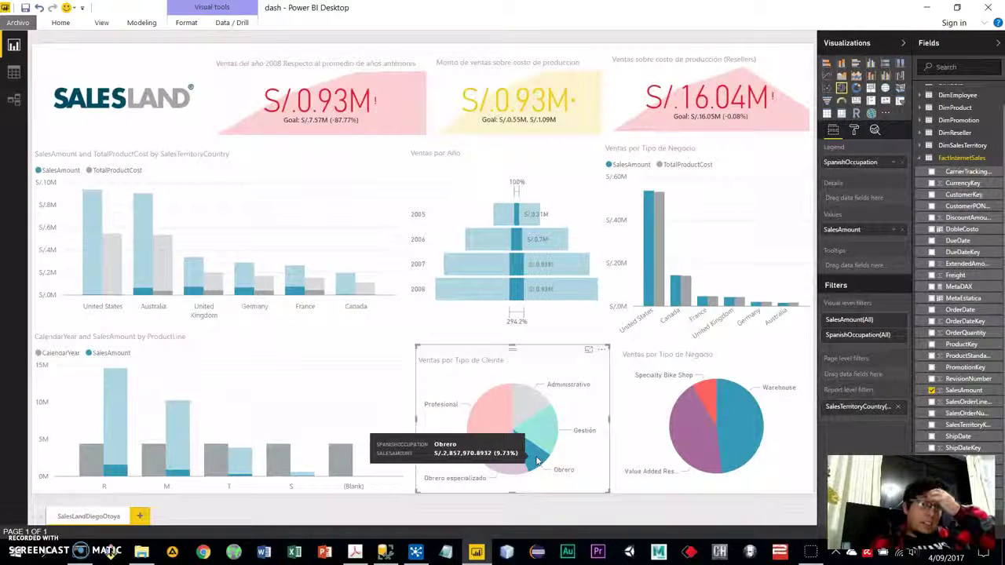
{"action": "left_click", "coordinate": [589, 399]}
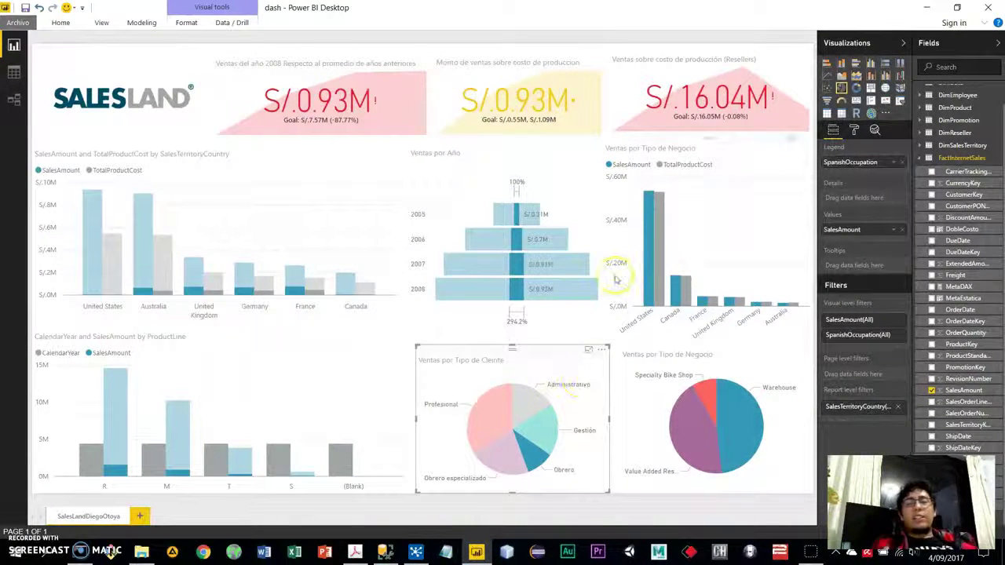
Clear the customer-type selection and cross-filter the dashboard by Canada and by France in the SalesTerritoryCountry column chart.
{"action": "left_click", "coordinate": [319, 221]}
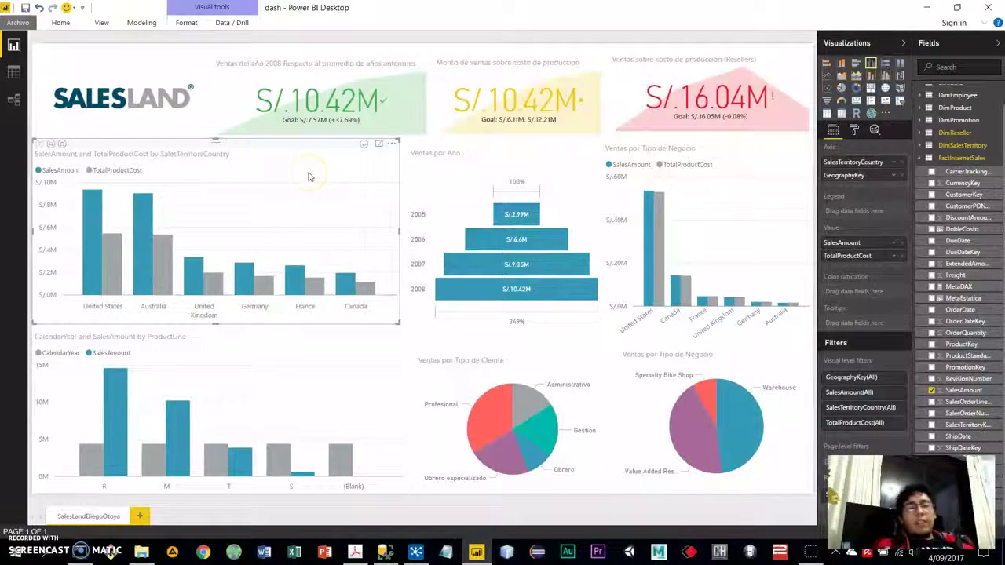
{"action": "mouse_move", "coordinate": [359, 287]}
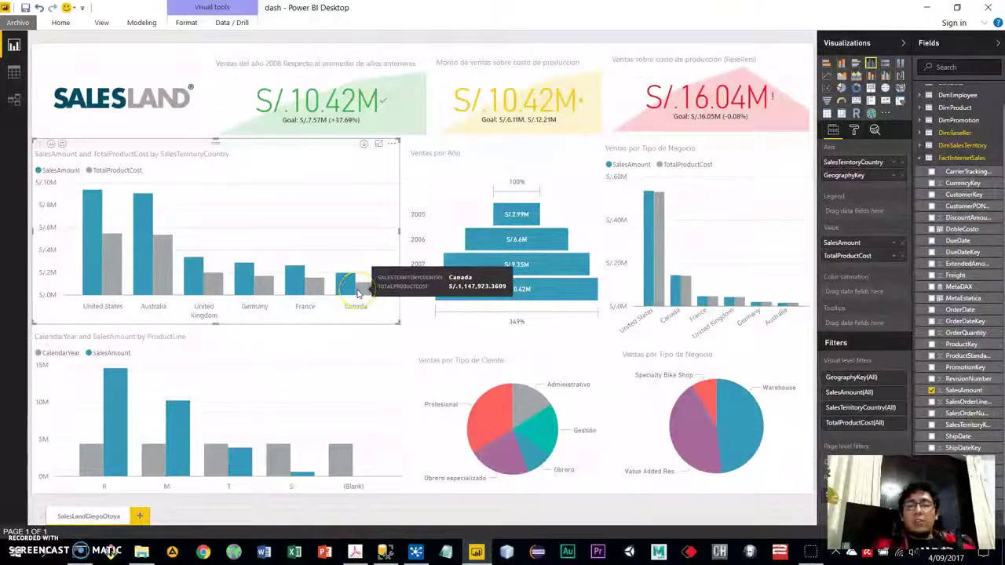
{"action": "left_click", "coordinate": [357, 293]}
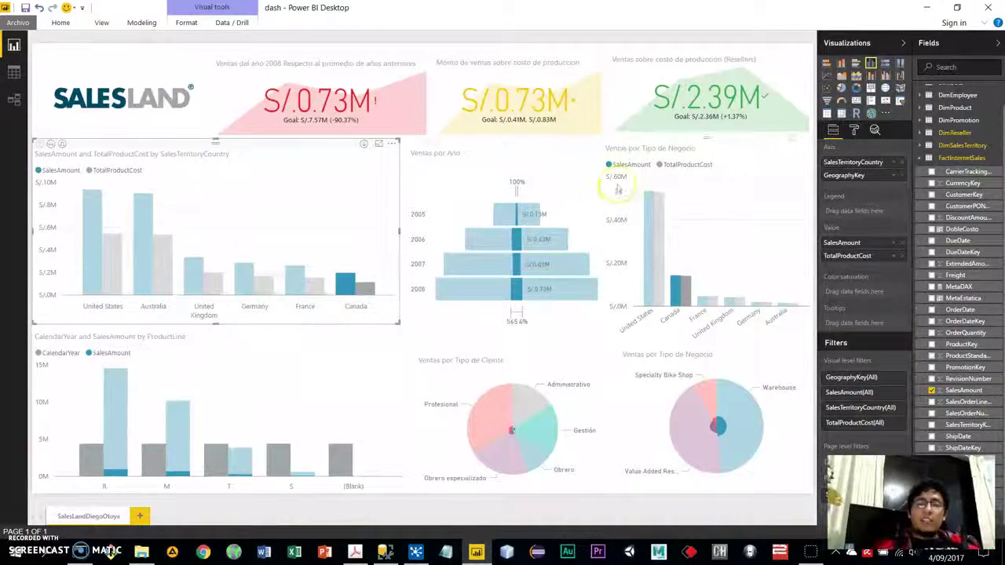
{"action": "left_click", "coordinate": [305, 278]}
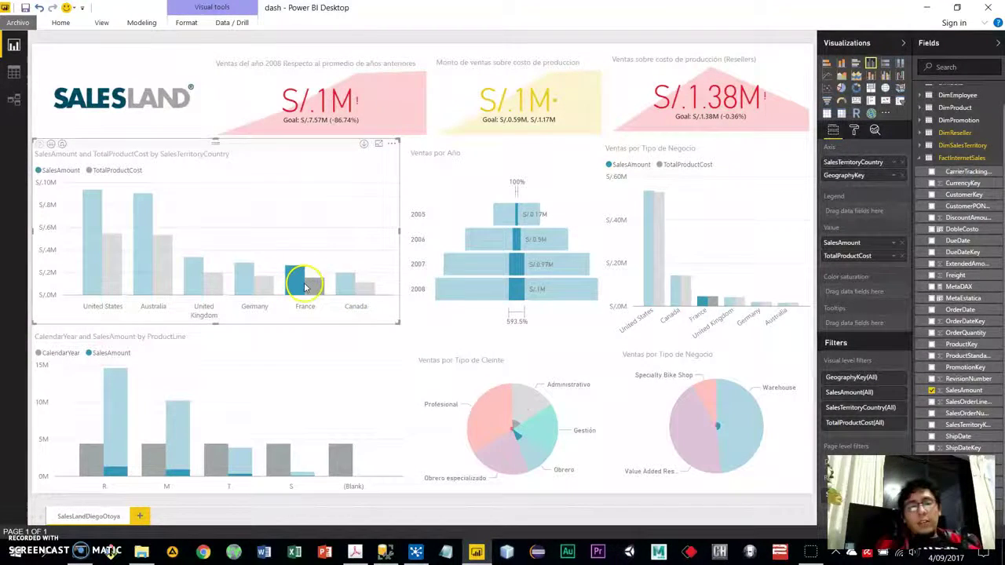
{"action": "left_click", "coordinate": [662, 93]}
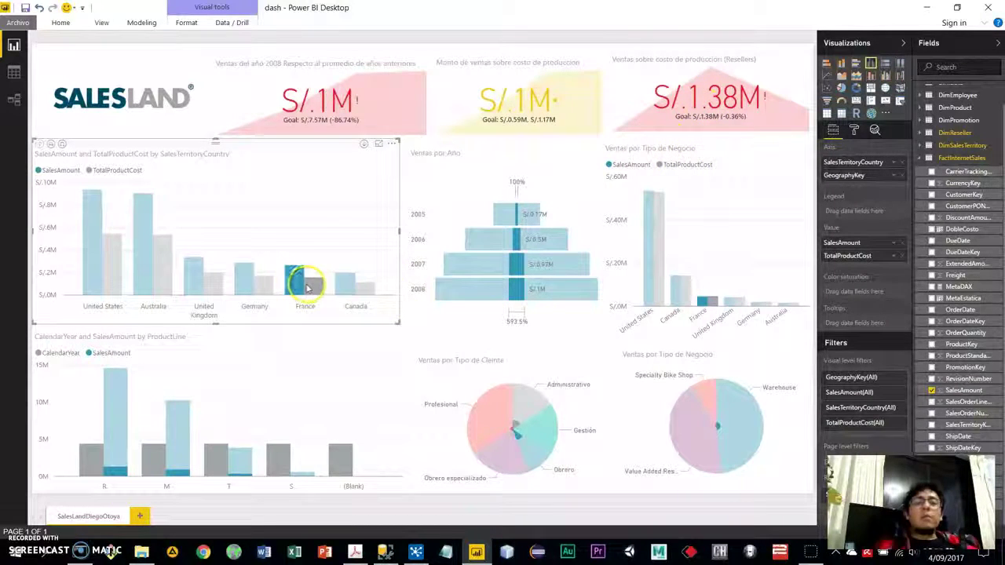
{"action": "mouse_move", "coordinate": [304, 282]}
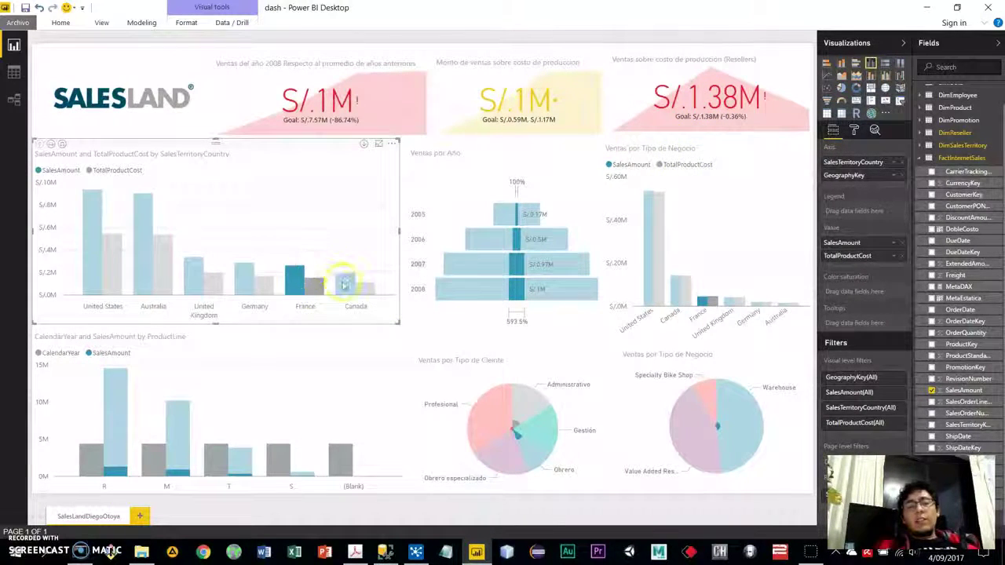